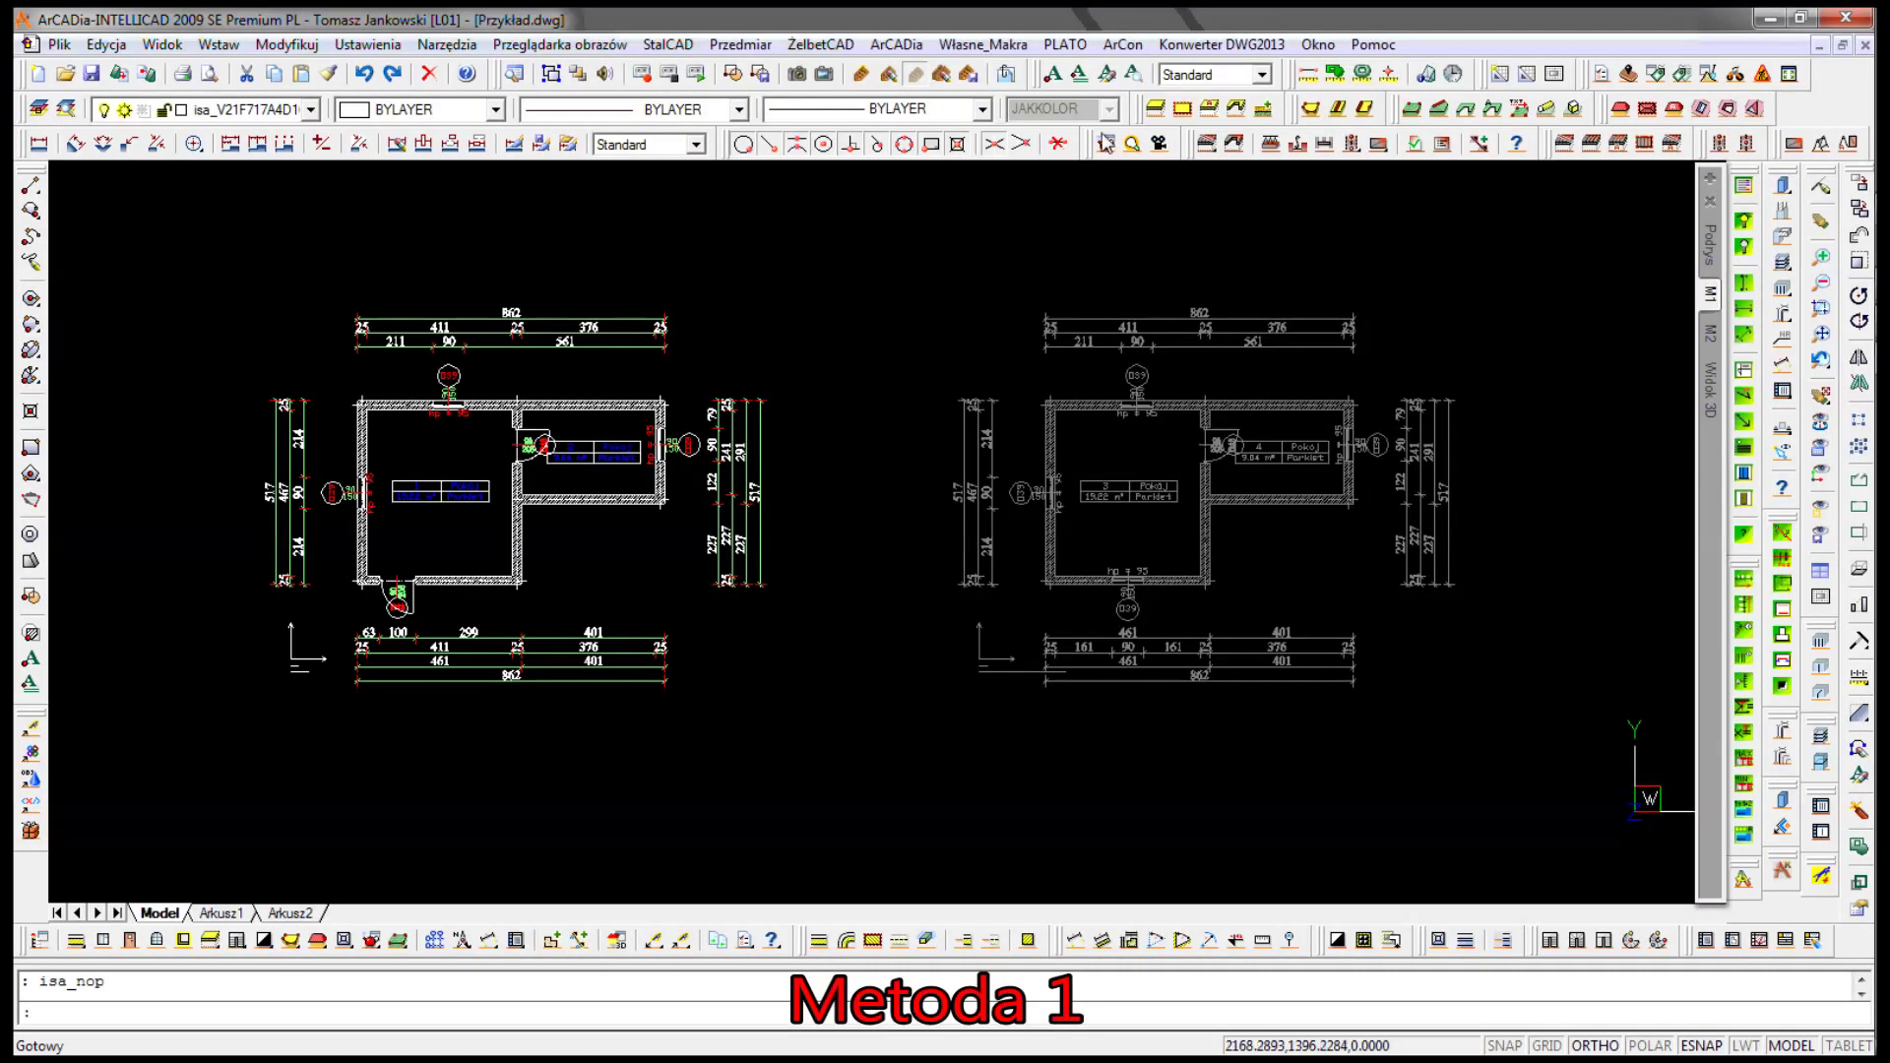
- Flatten the document with ArCADia > Spłaszcz dokument, confirming removal of all ArCADia data
{"action": "left_click", "coordinate": [920, 52]}
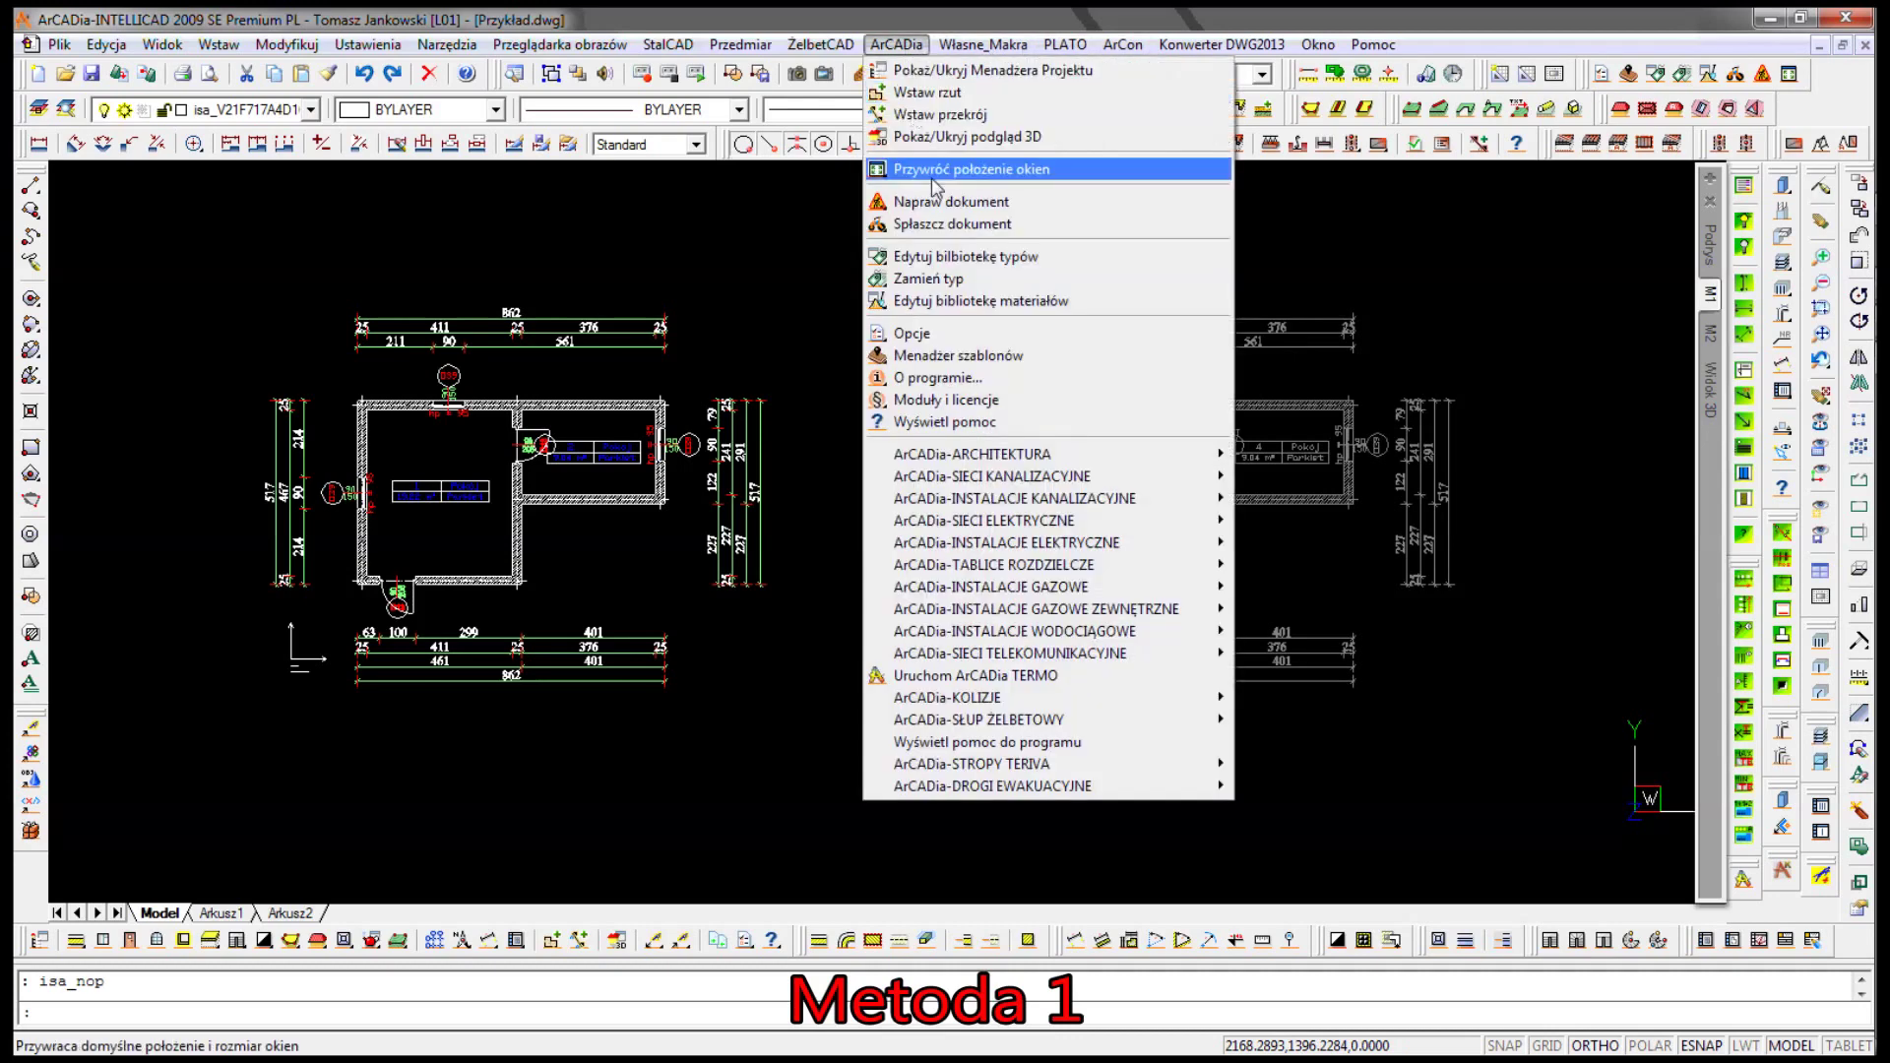
{"action": "left_click", "coordinate": [950, 224]}
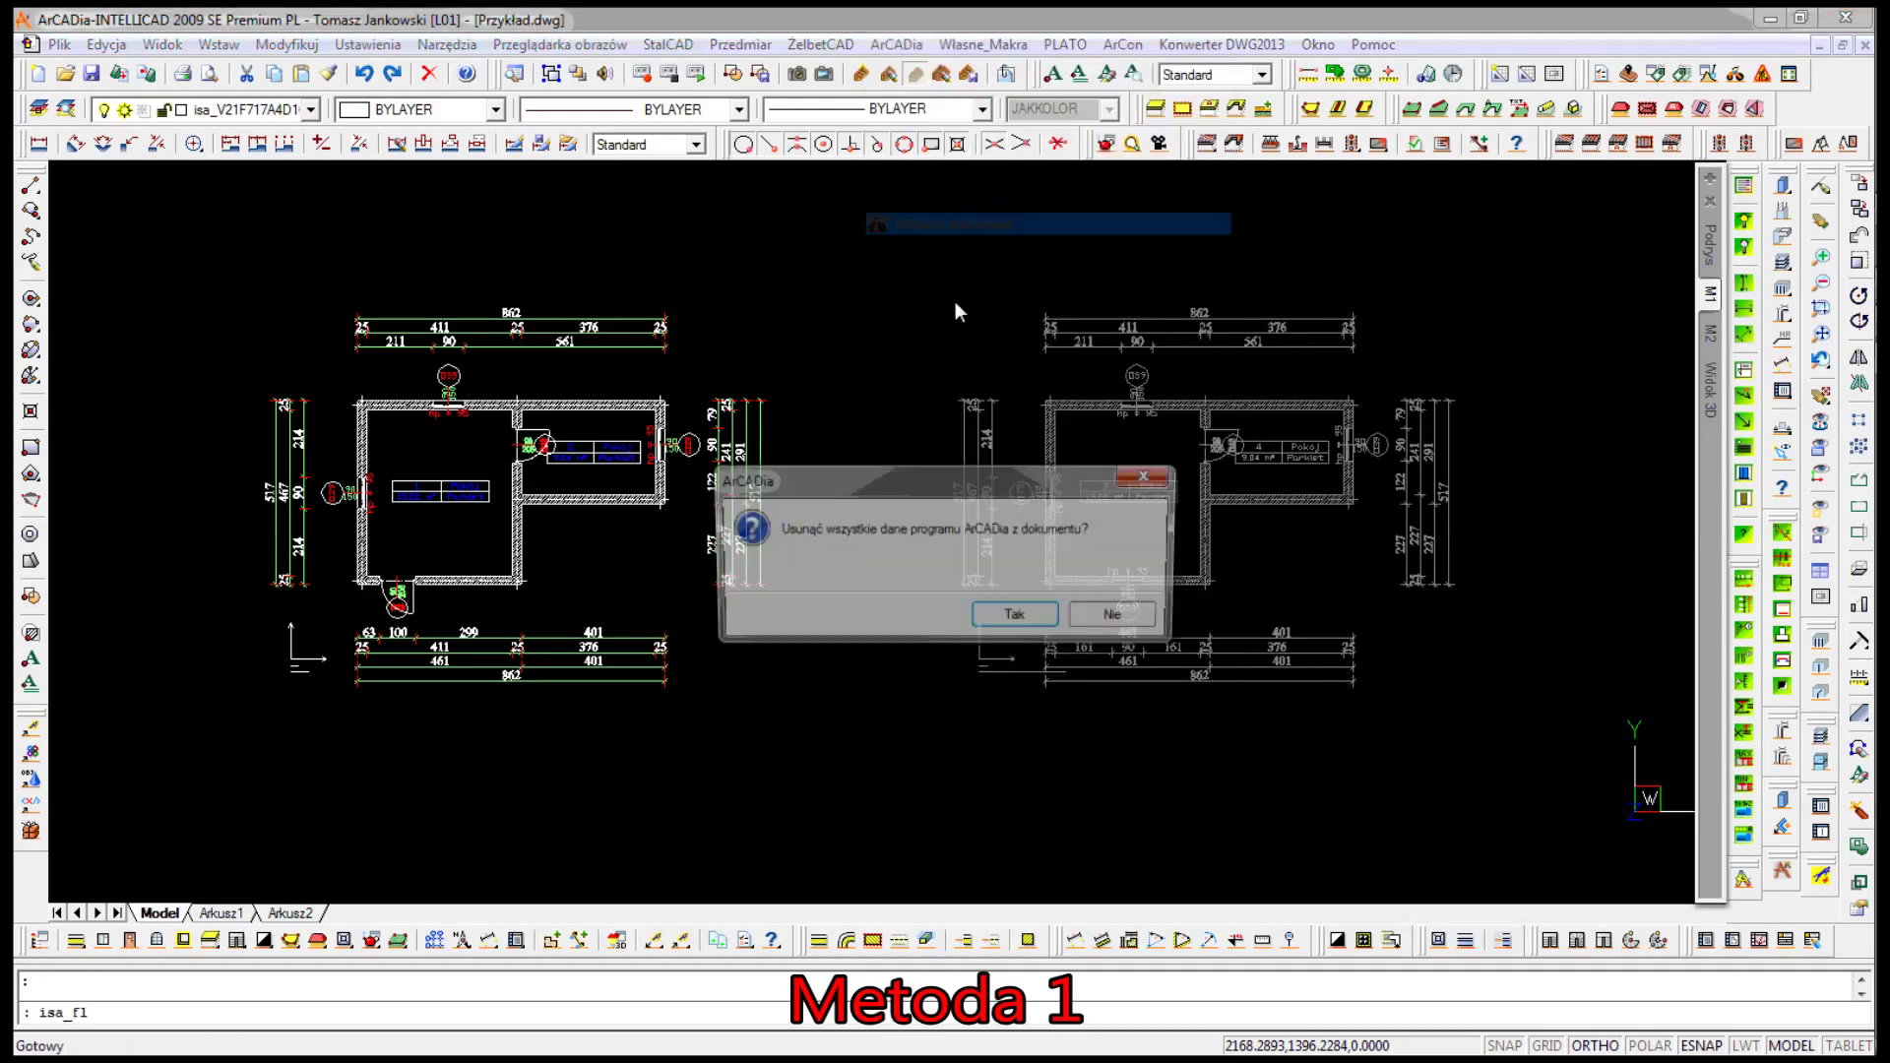
{"action": "left_click", "coordinate": [1016, 614]}
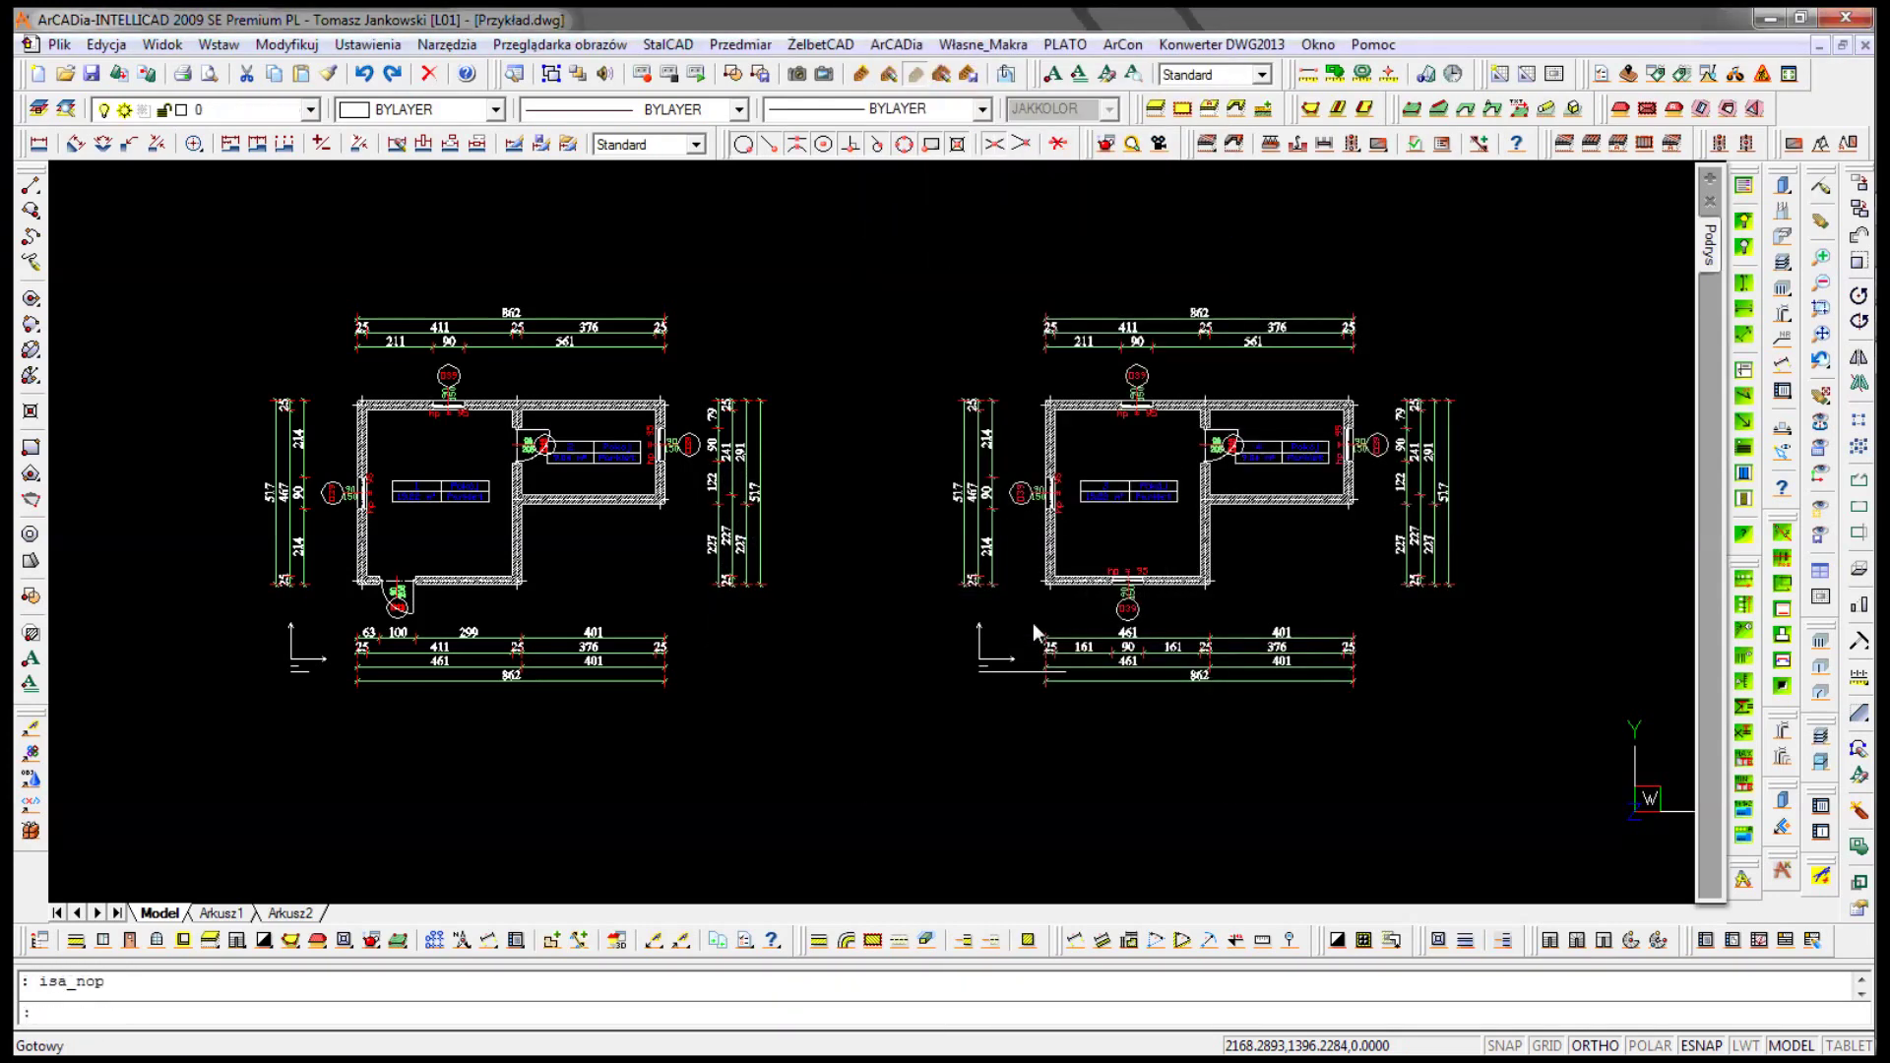
{"action": "scroll", "coordinate": [384, 306], "scroll_direction": "up", "scroll_amount": 4}
- Make a picked plan element's layer current and open the layer explorer full screen
{"action": "left_click", "coordinate": [65, 108]}
{"action": "left_click", "coordinate": [502, 338]}
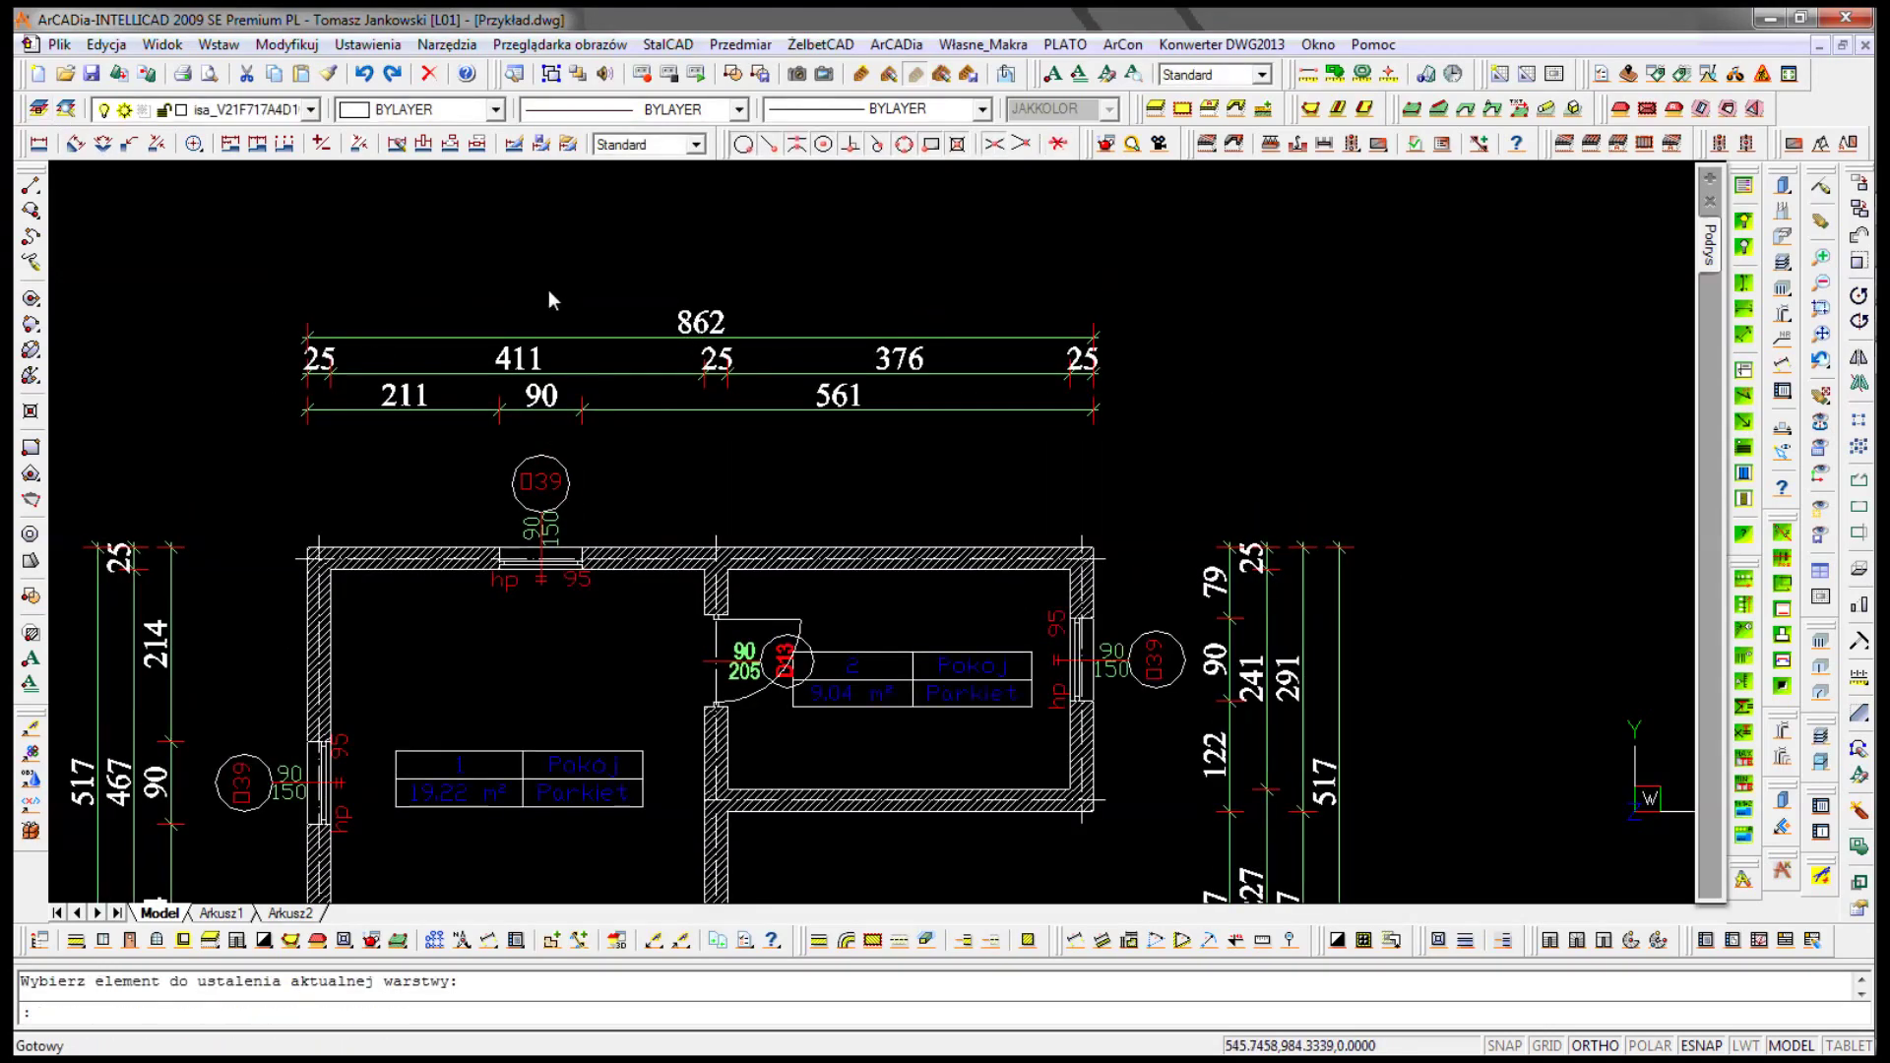
{"action": "left_click", "coordinate": [39, 109]}
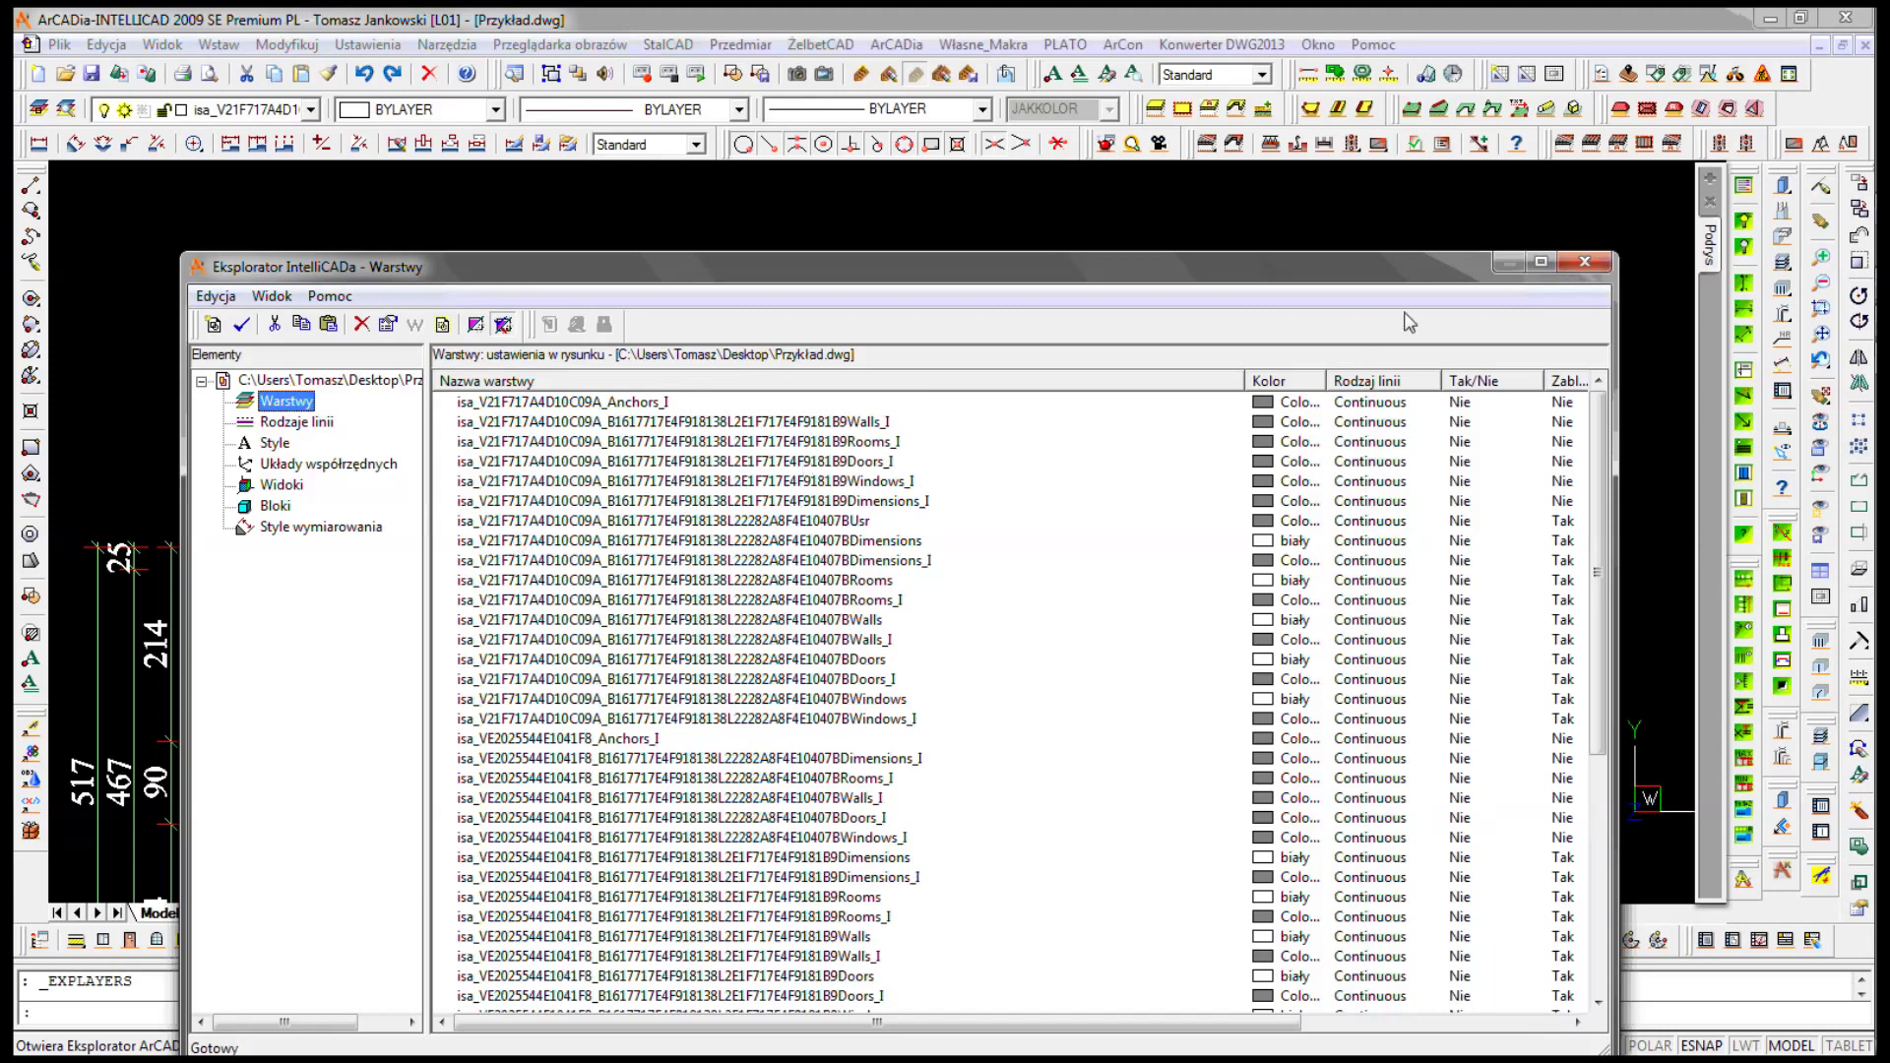
{"action": "left_click_drag", "start_coordinate": [1245, 387], "coordinate": [949, 384]}
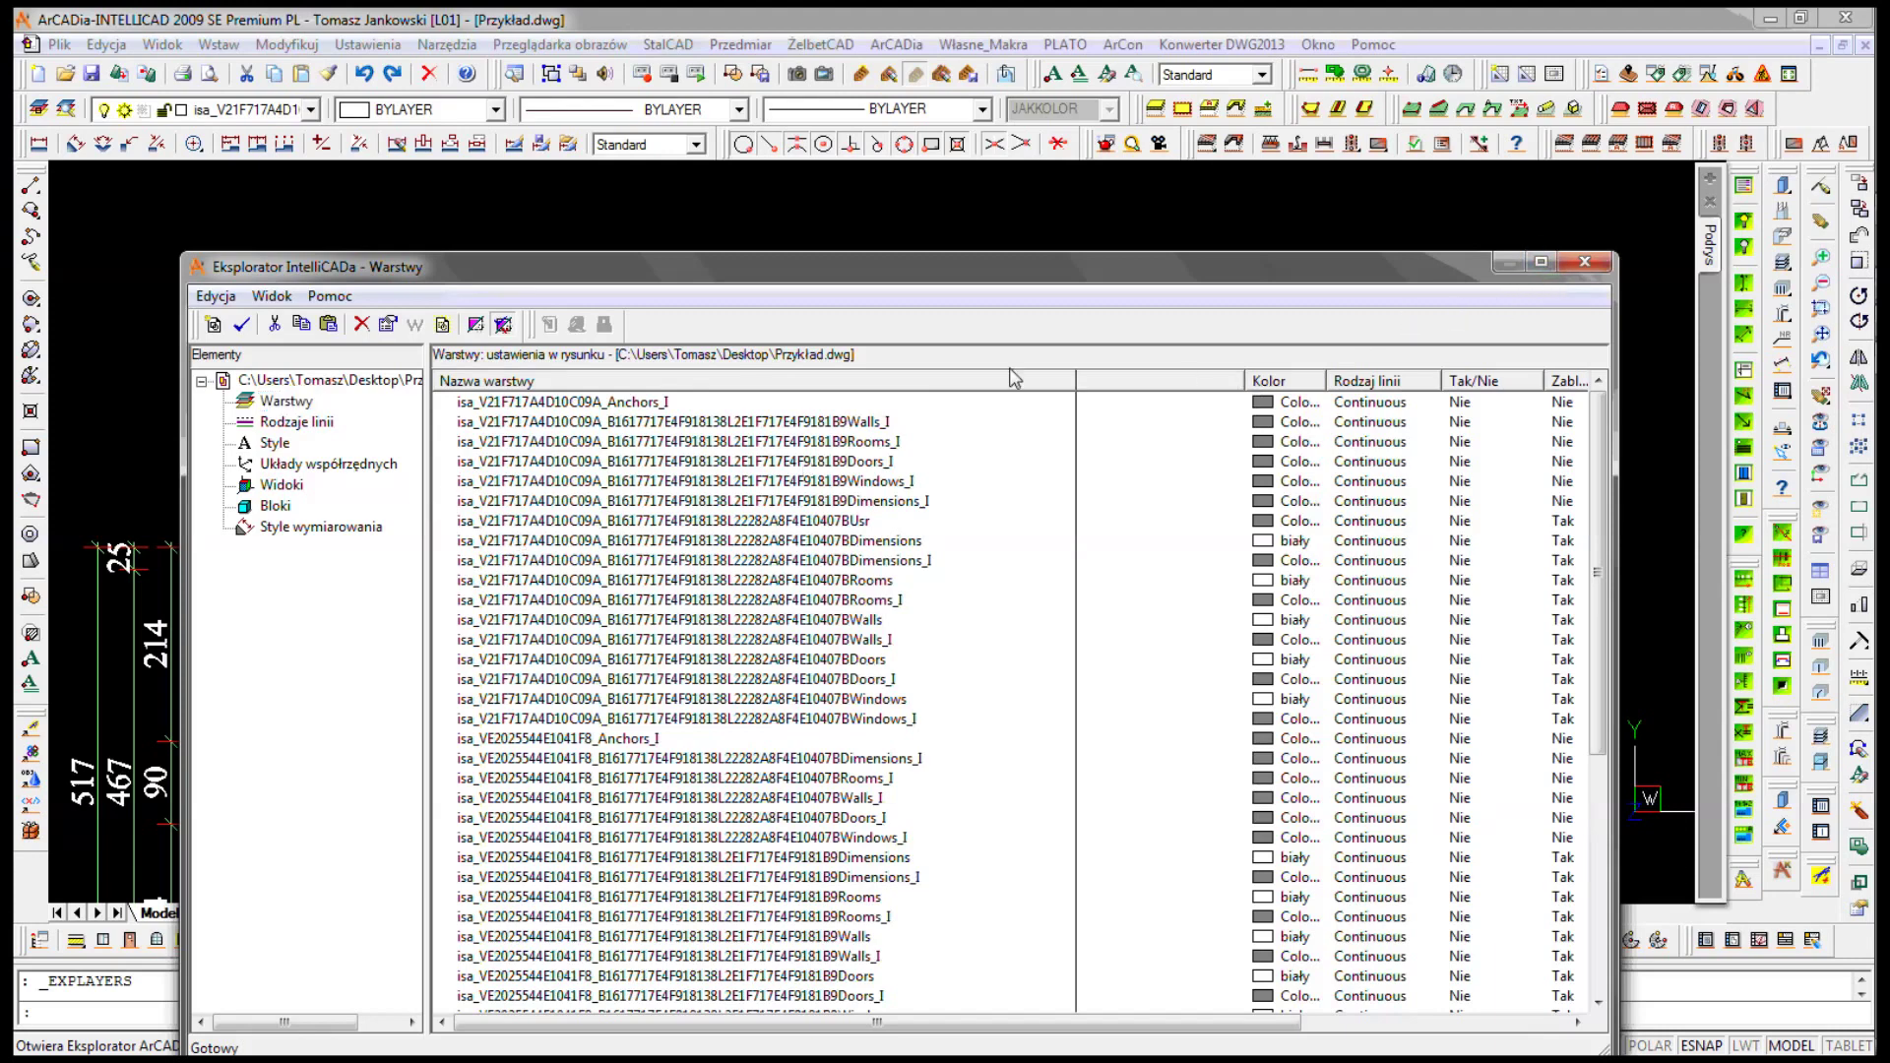
{"action": "left_click", "coordinate": [1541, 262]}
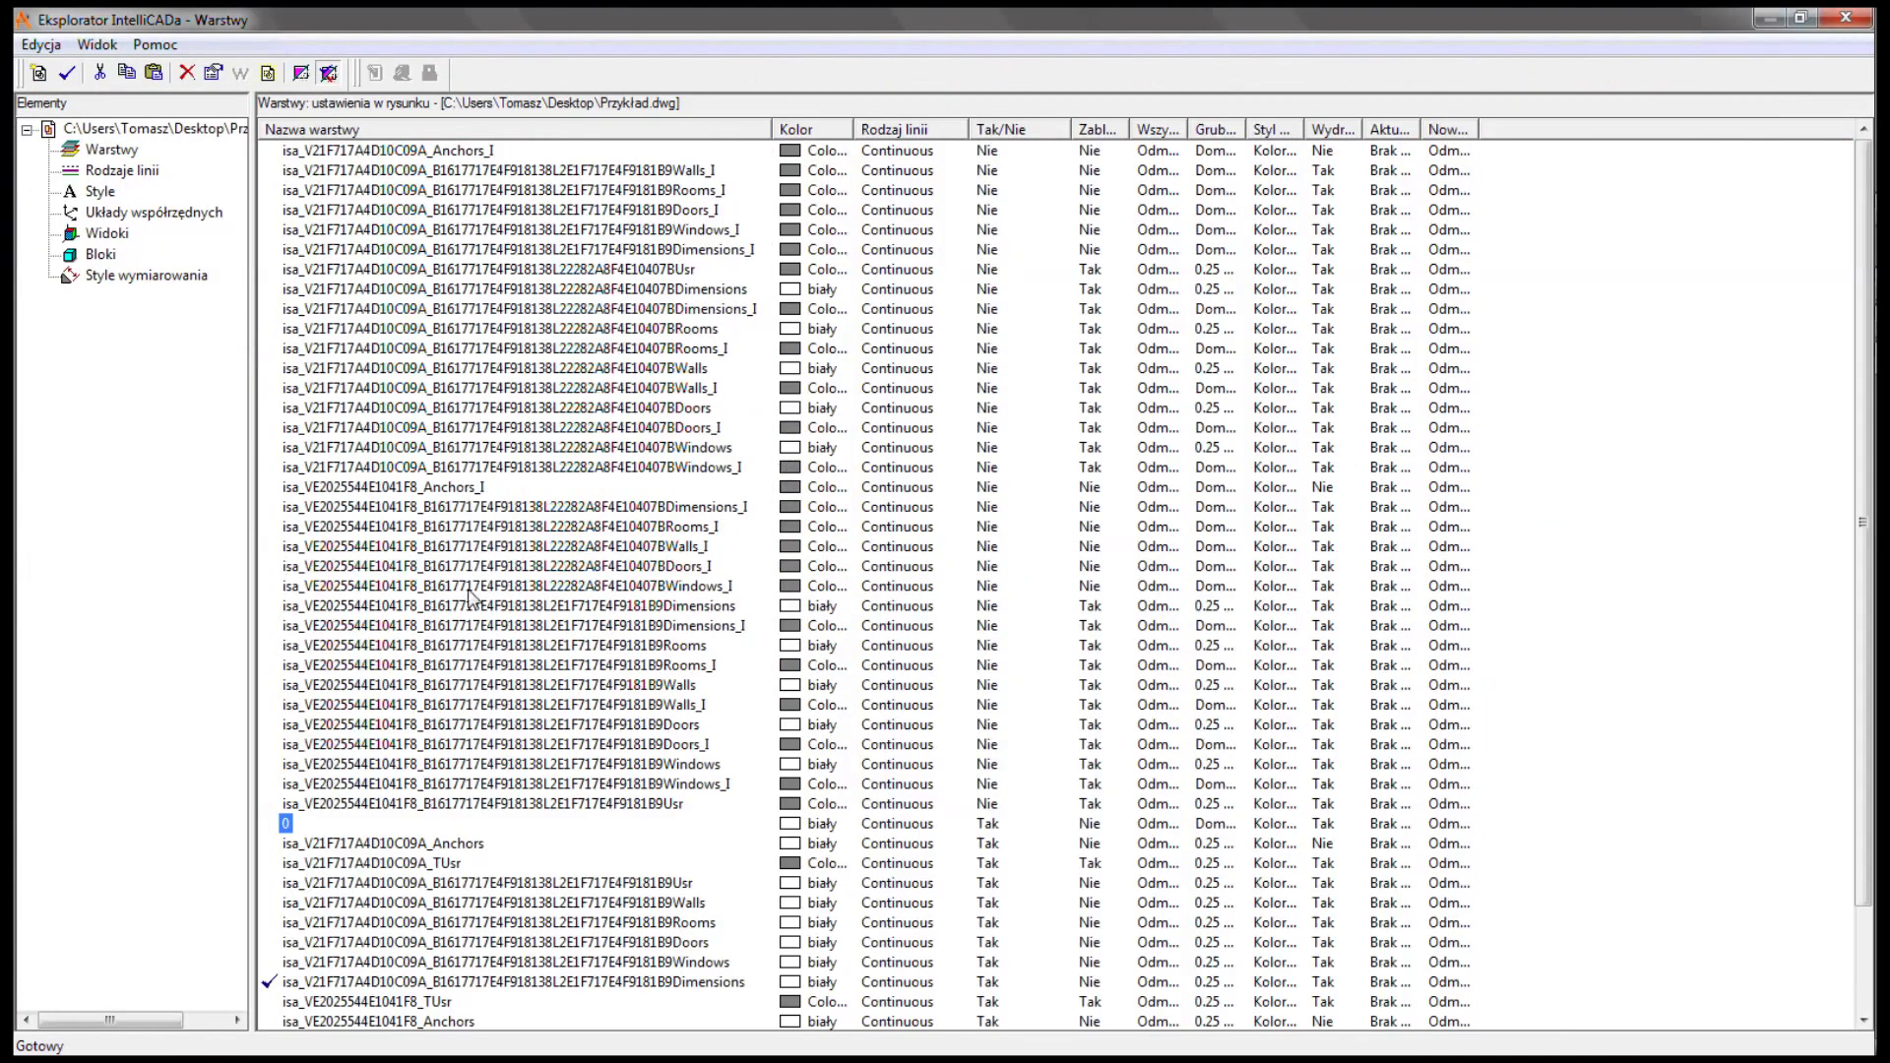
{"action": "scroll", "coordinate": [430, 871], "scroll_direction": "down", "scroll_amount": 2}
- Rename the Dimensions layer to wymiary and colour it red
{"action": "right_click", "coordinate": [358, 866]}
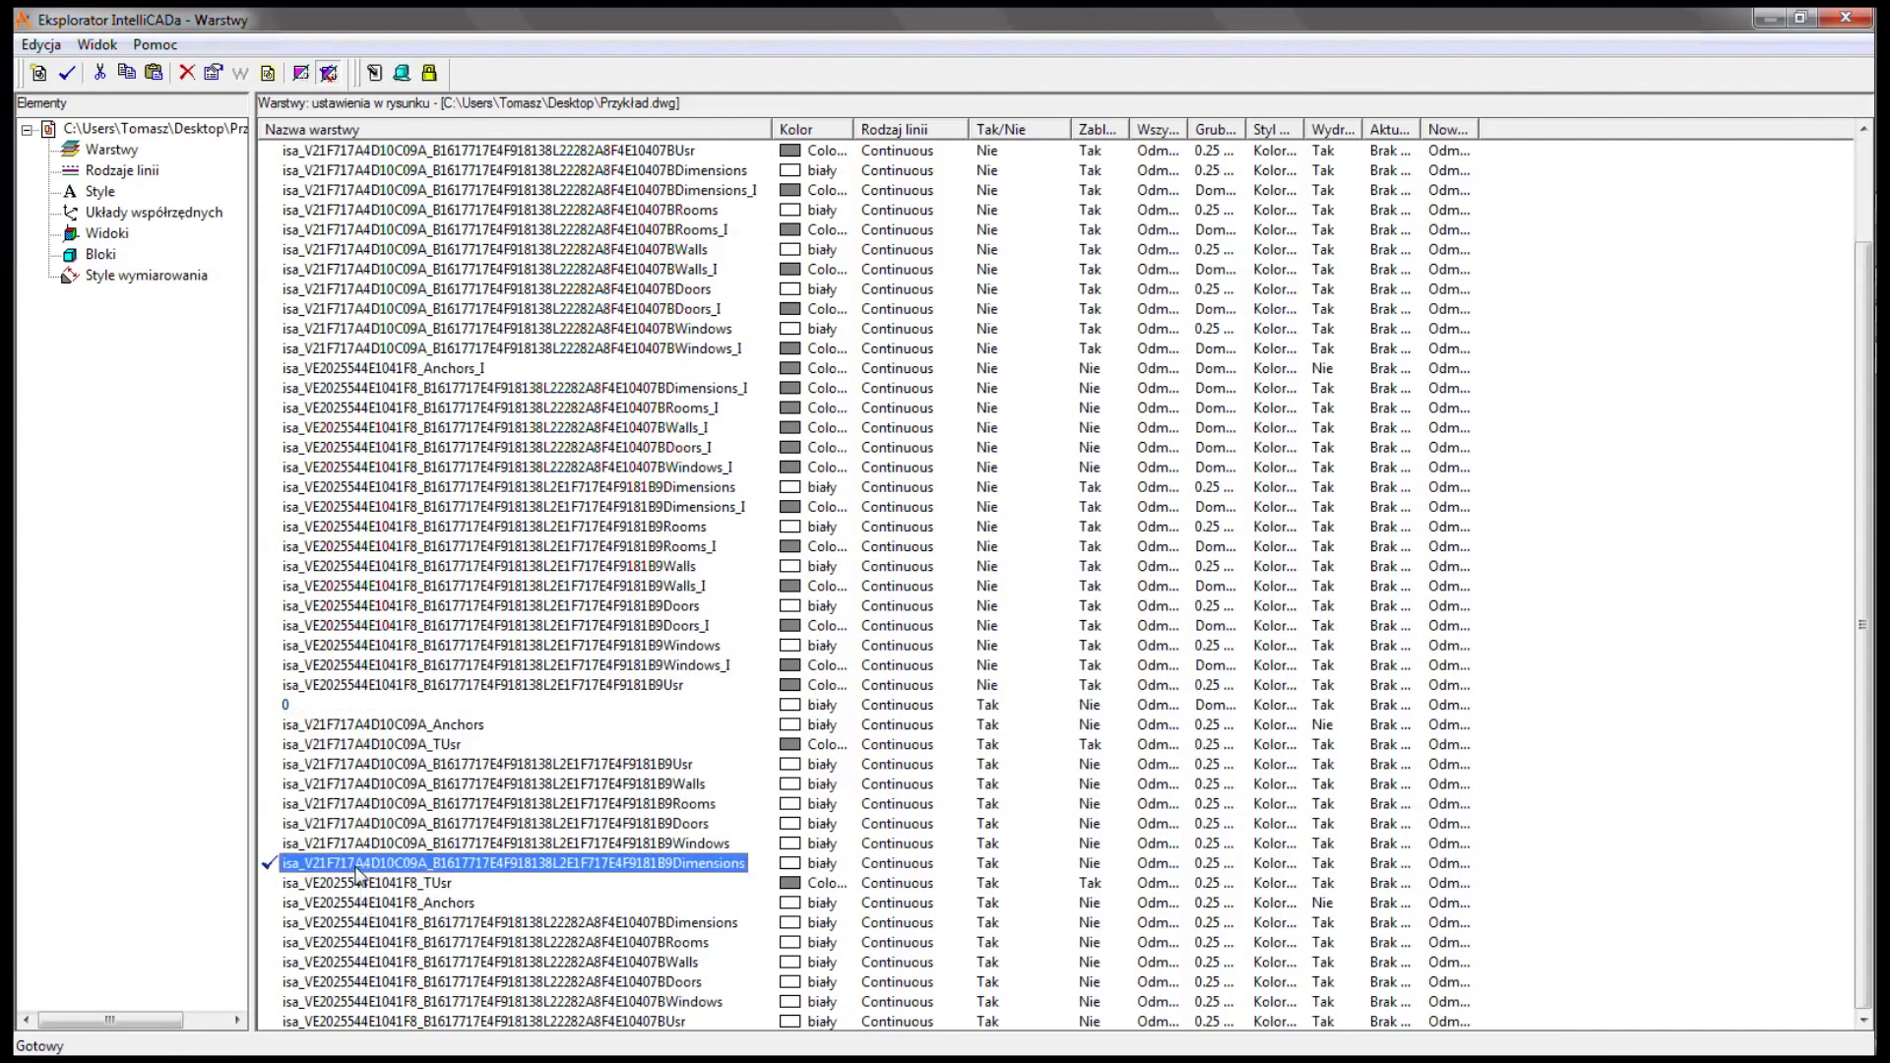
{"action": "left_click", "coordinate": [403, 765]}
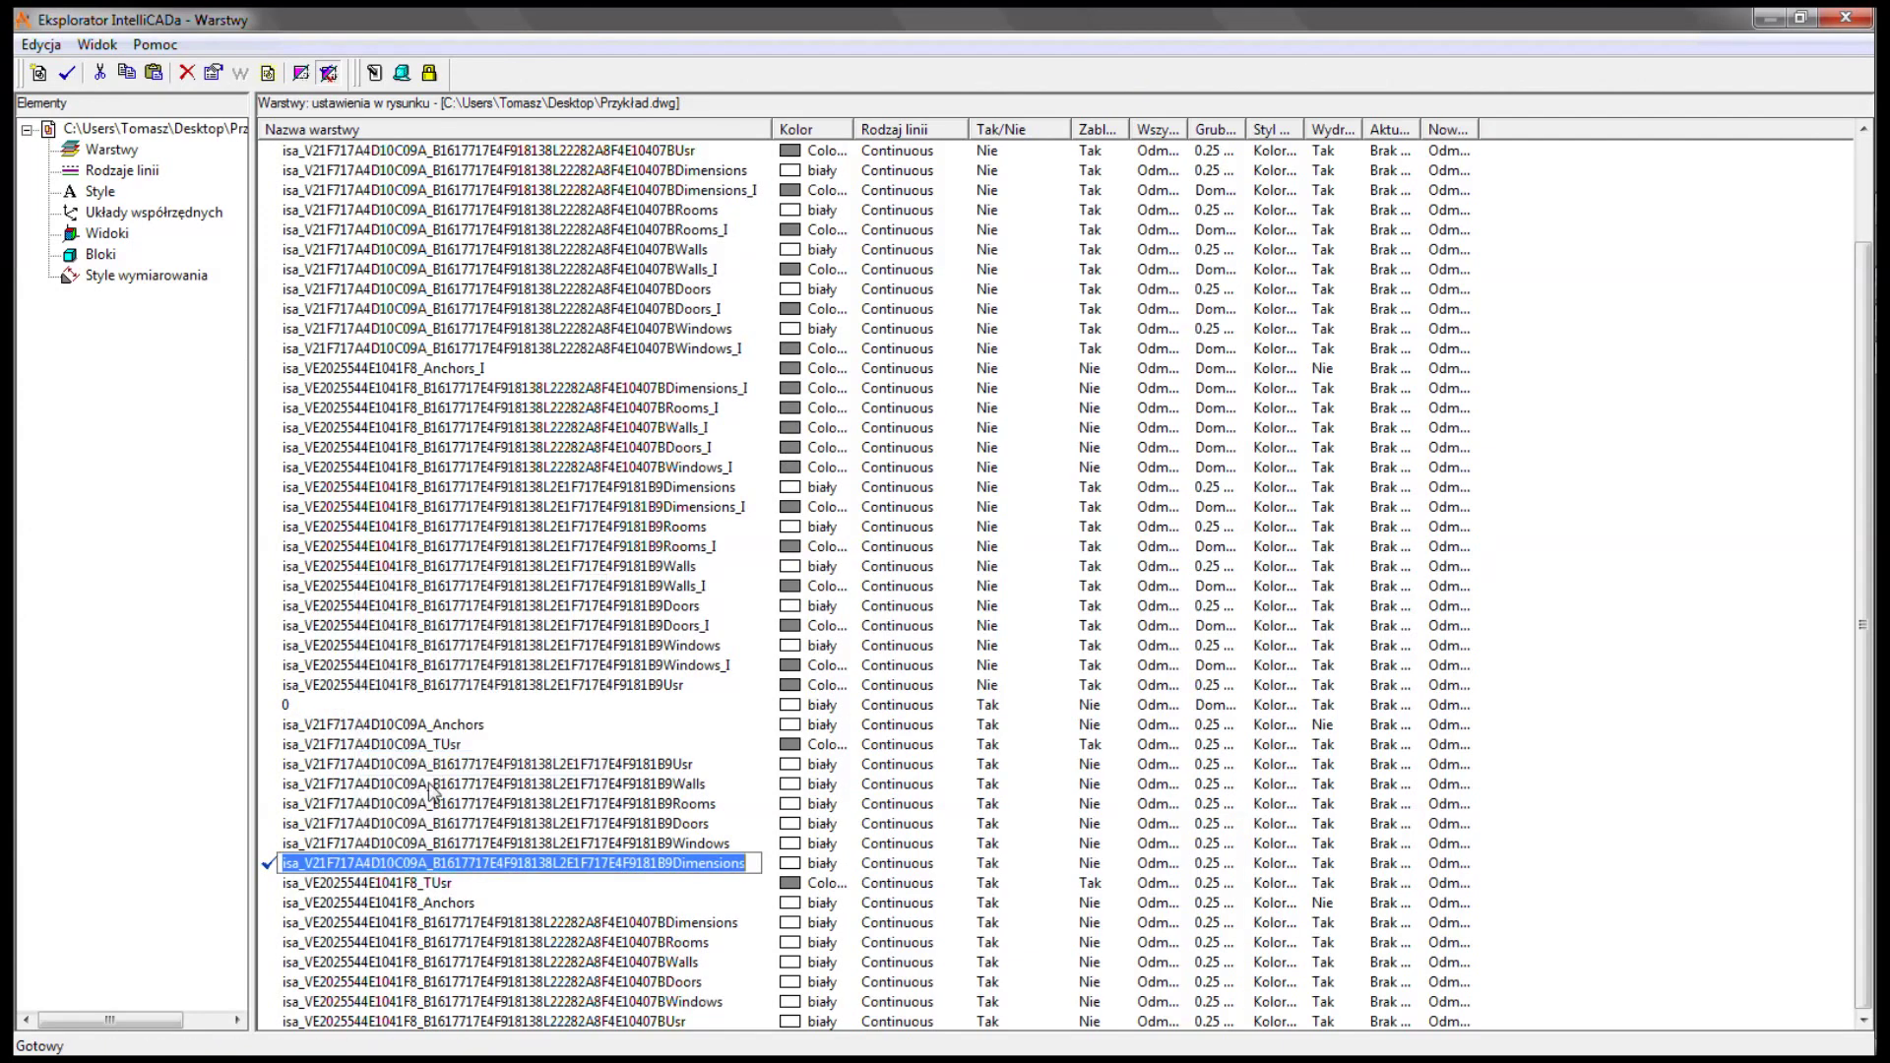
{"action": "type", "text": "eymi"}
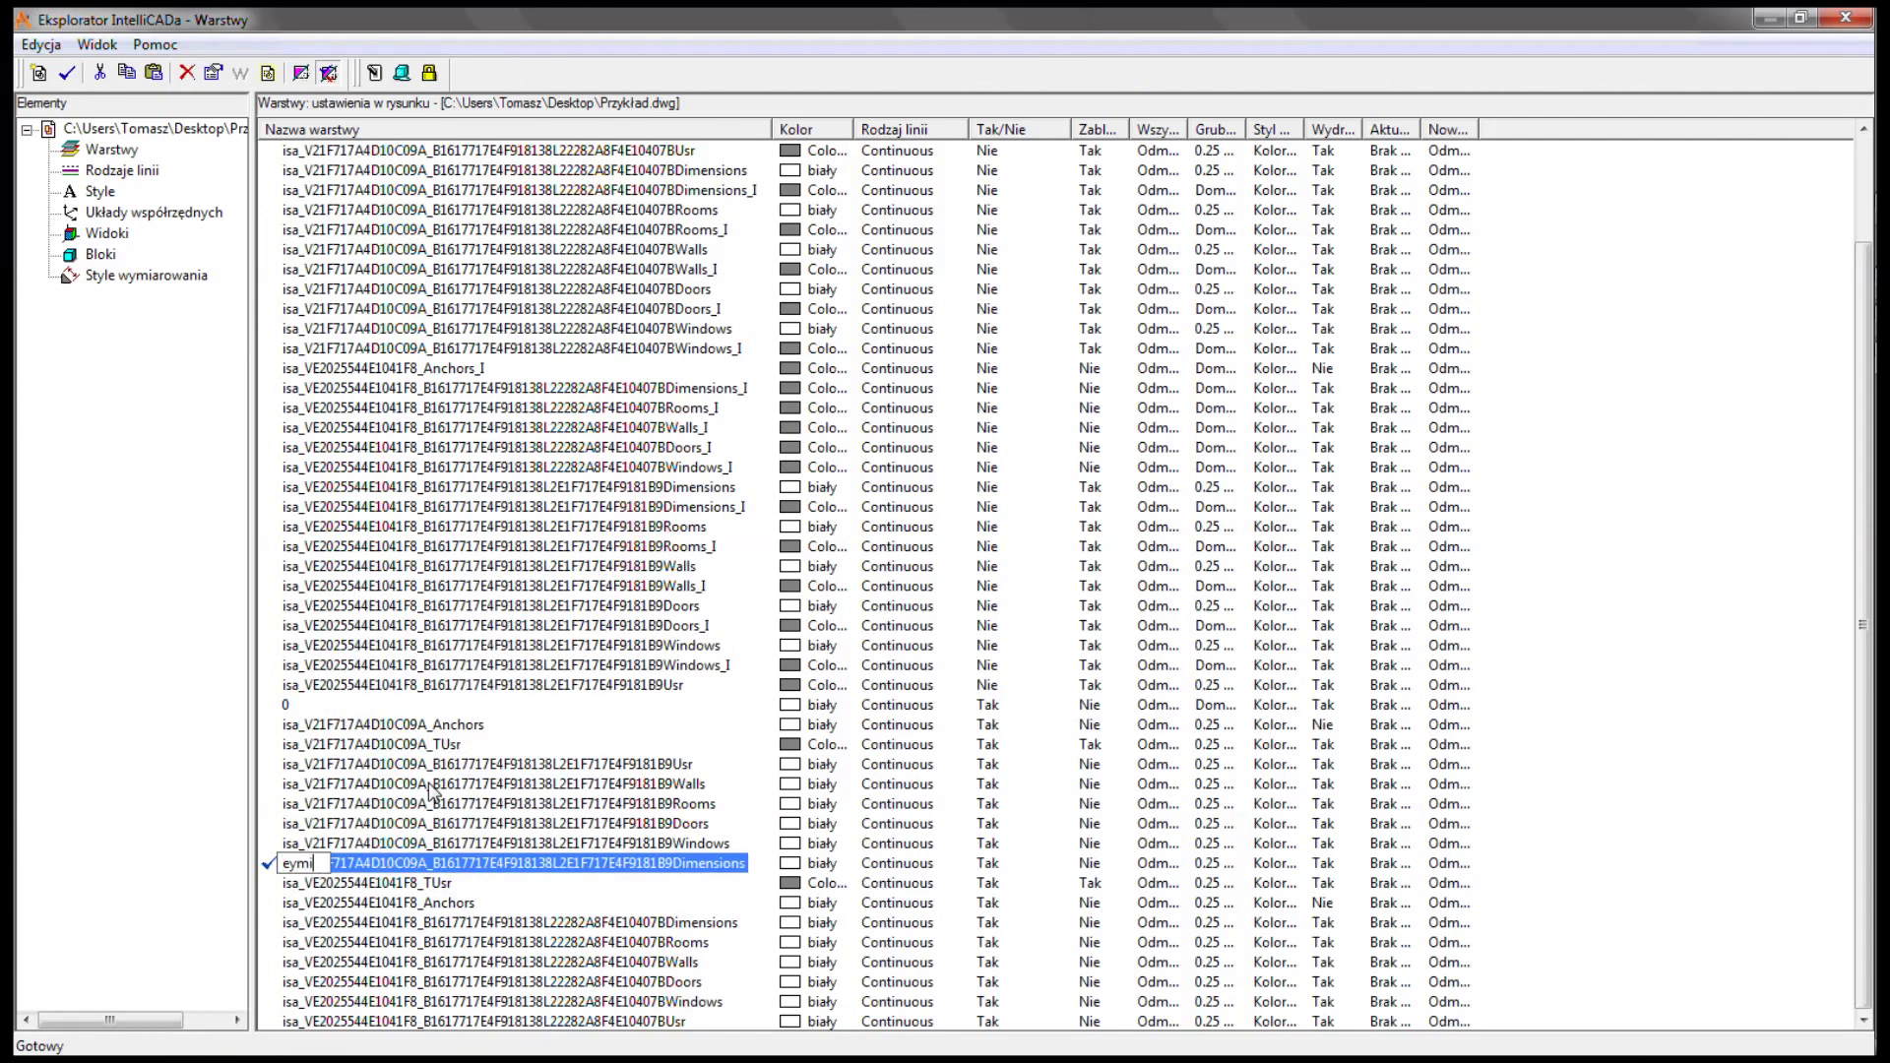
{"action": "type", "text": "ary"}
{"action": "key", "text": "Delete"}
{"action": "type", "text": "w"}
{"action": "left_click", "coordinate": [790, 864]}
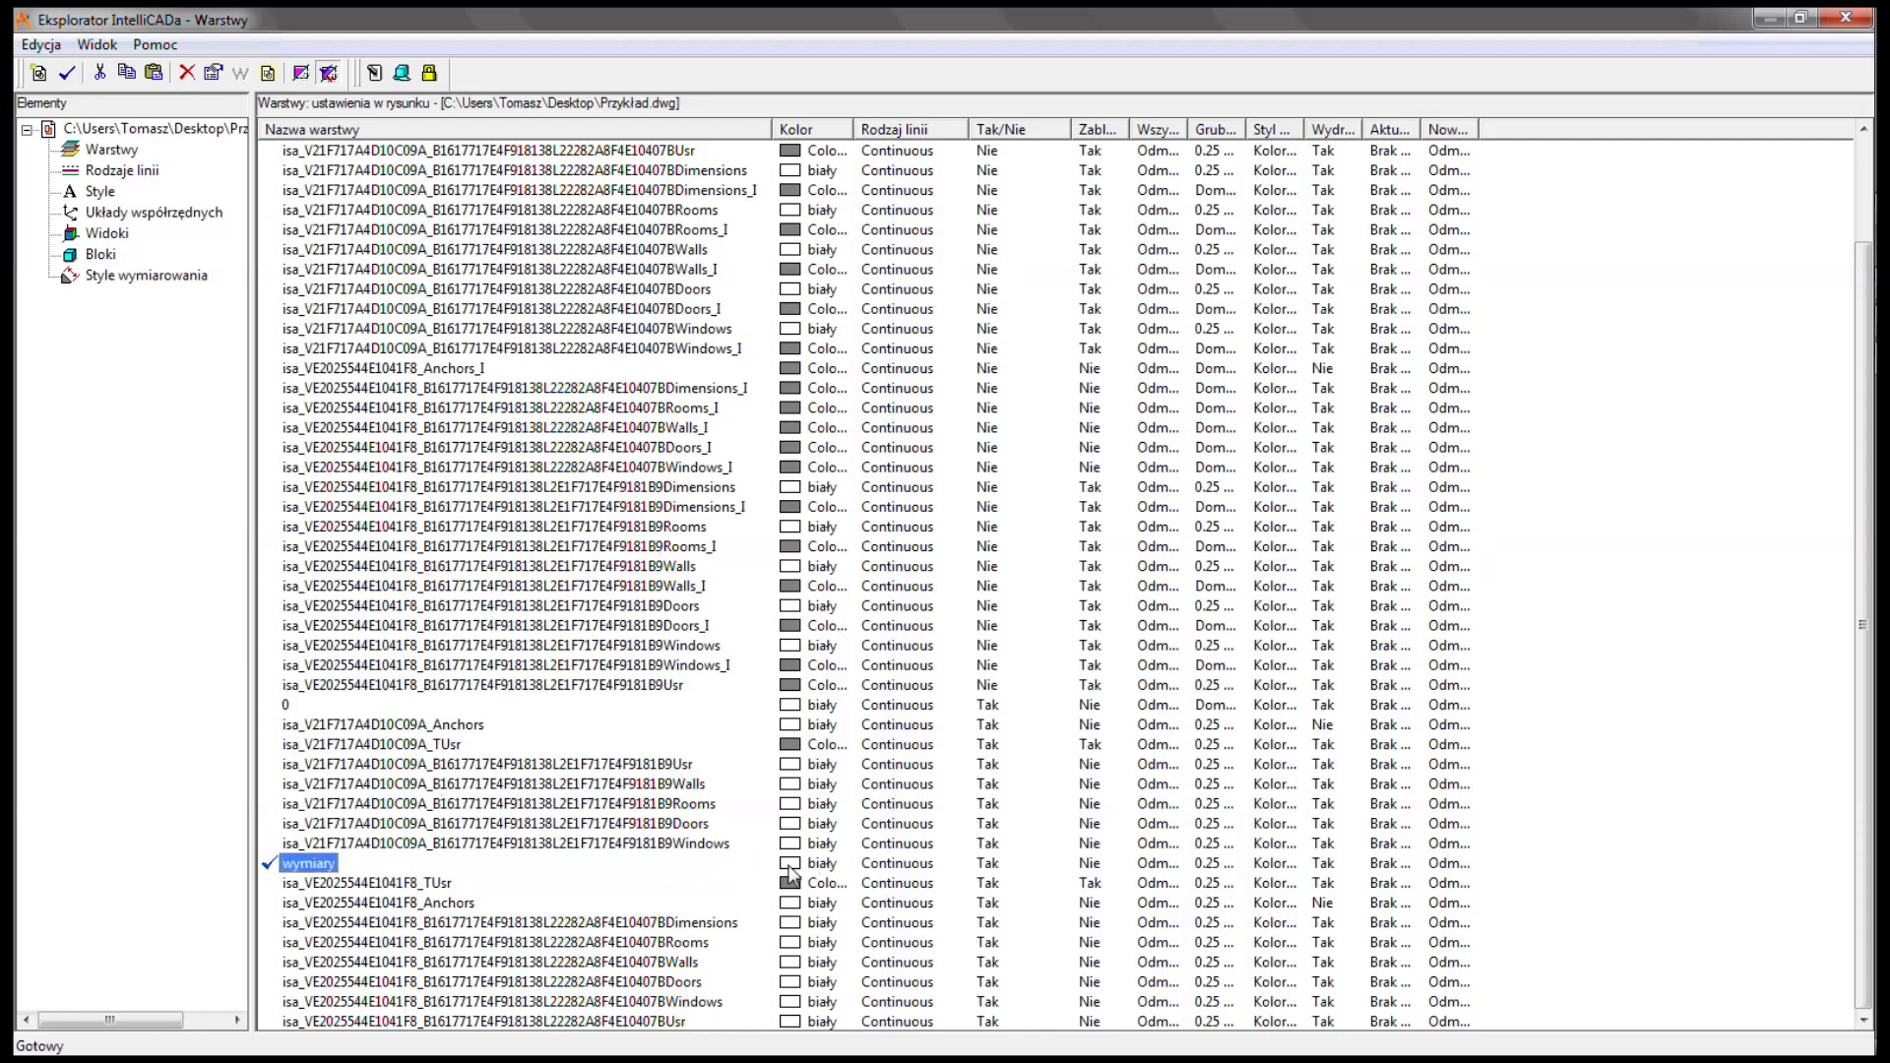
{"action": "left_click", "coordinate": [672, 366]}
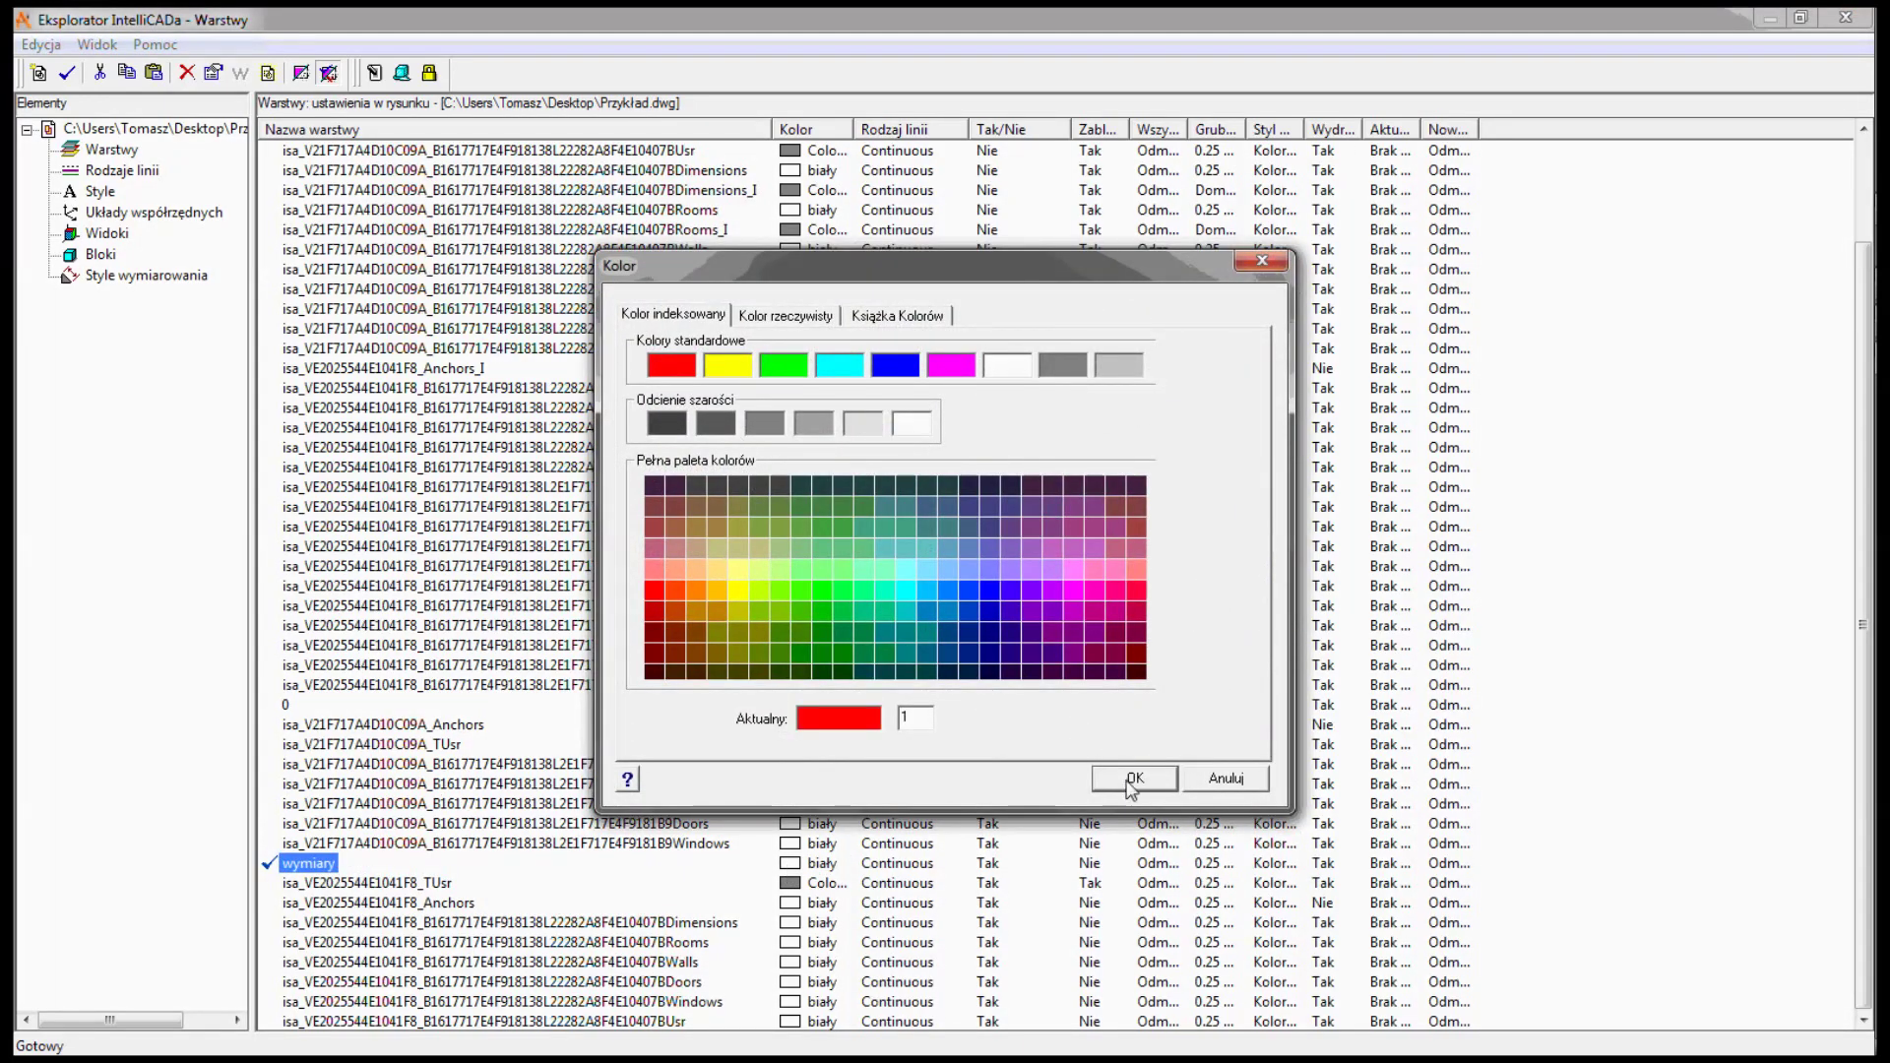
{"action": "left_click", "coordinate": [1128, 778]}
{"action": "left_click", "coordinate": [1846, 18]}
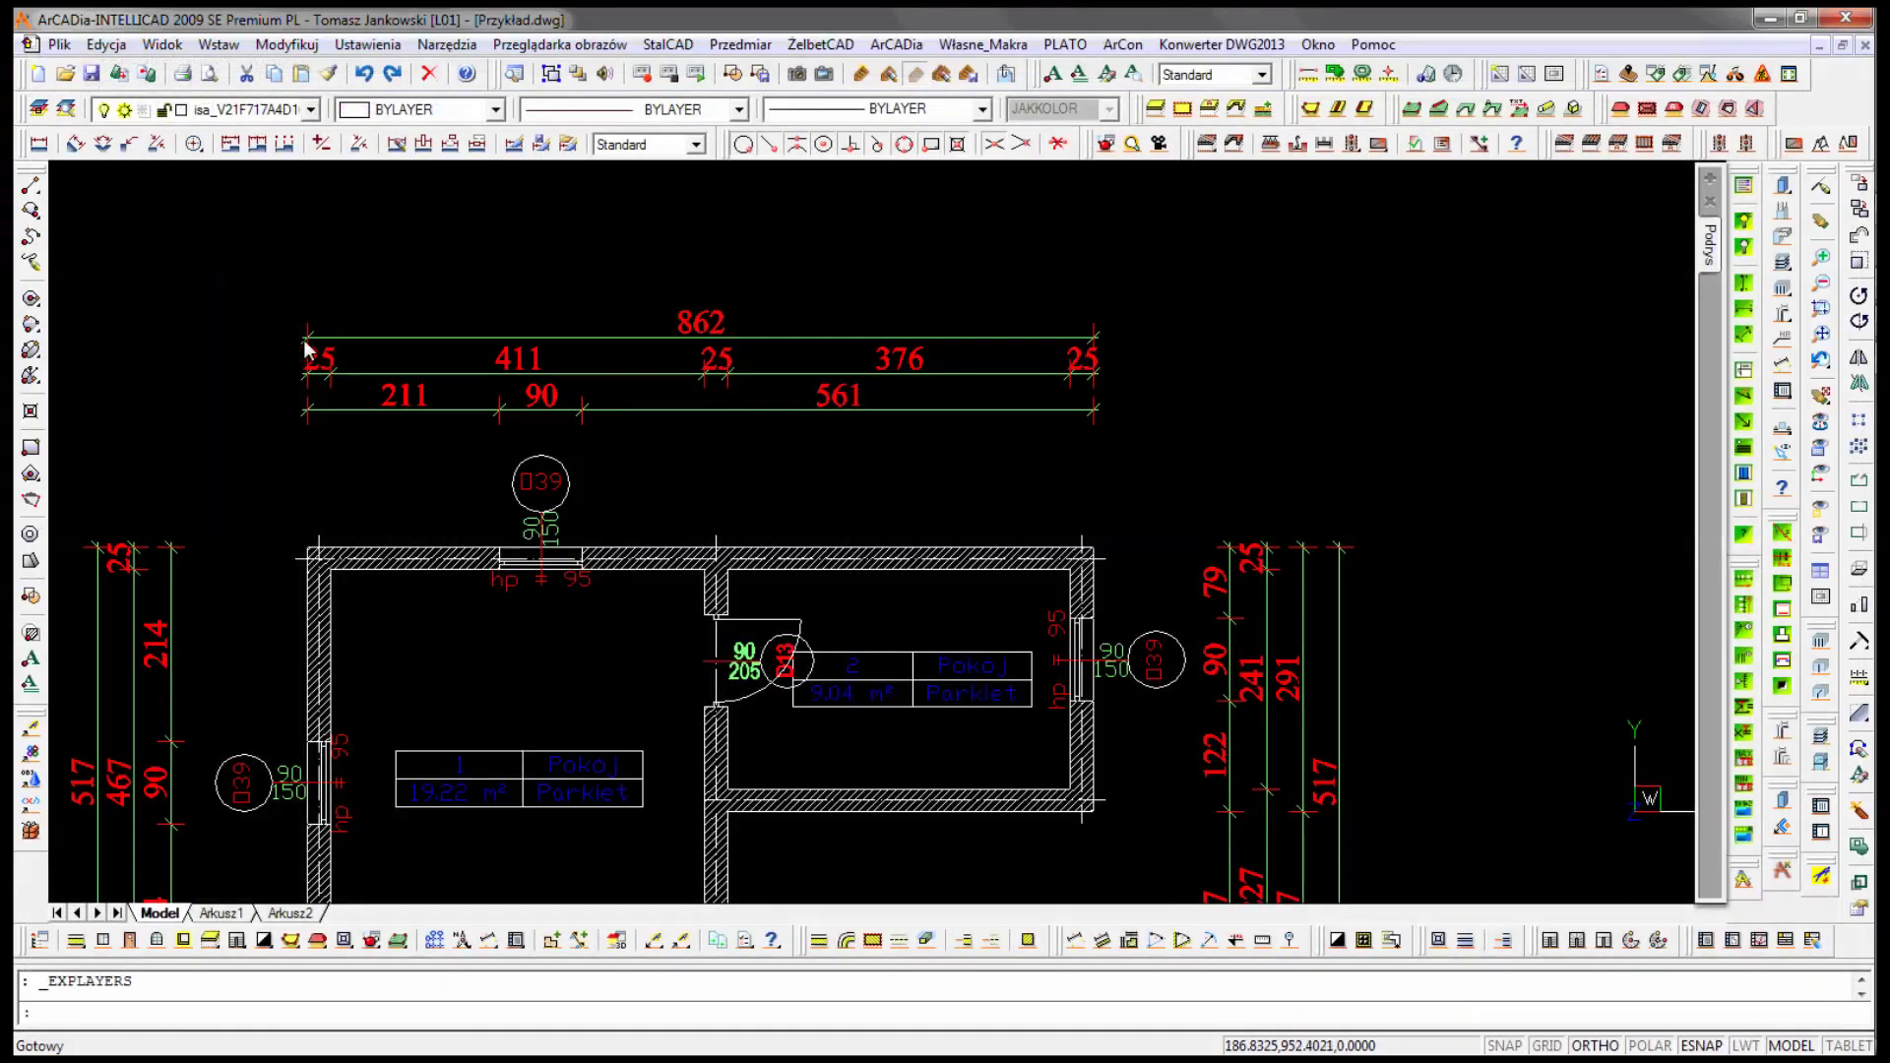
- Pan to the plan and bring up the layer explorer, moved higher on screen
{"action": "middle_click_drag", "start_coordinate": [480, 435], "coordinate": [620, 293]}
{"action": "left_click", "coordinate": [65, 109]}
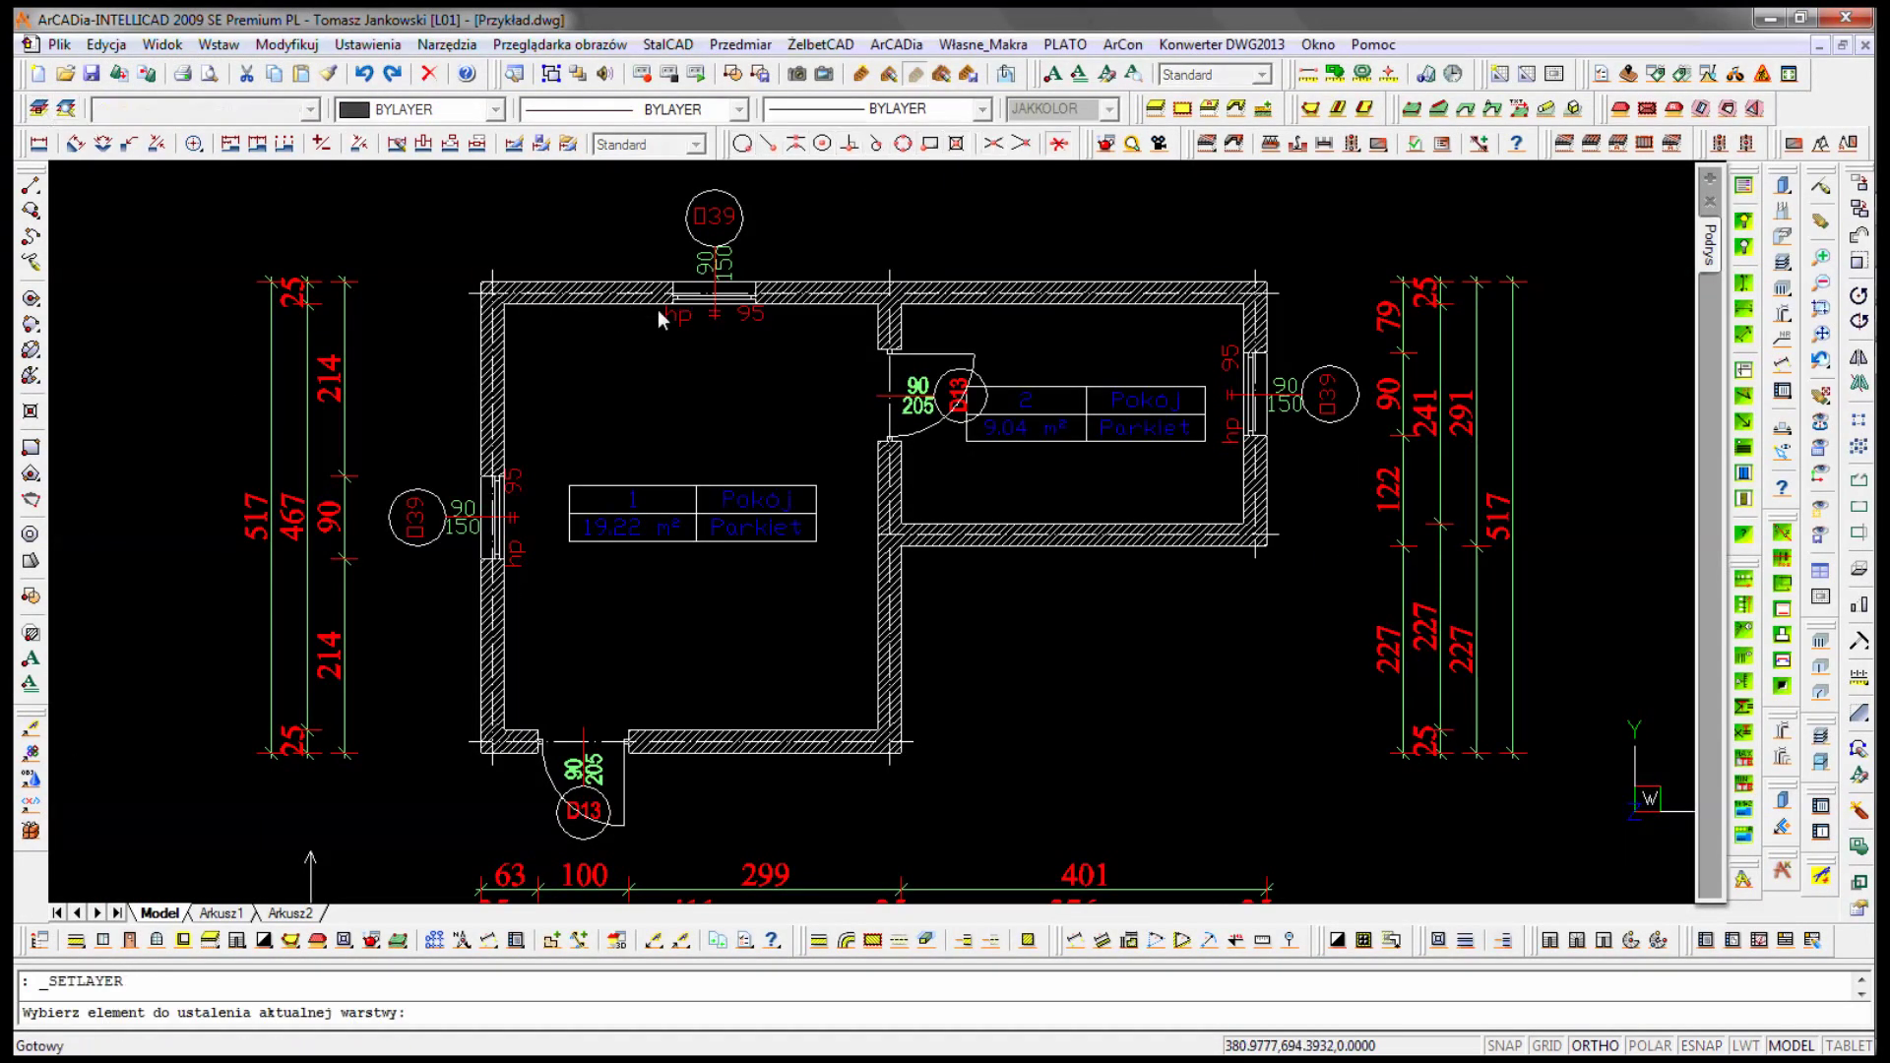
{"action": "left_click", "coordinate": [39, 108]}
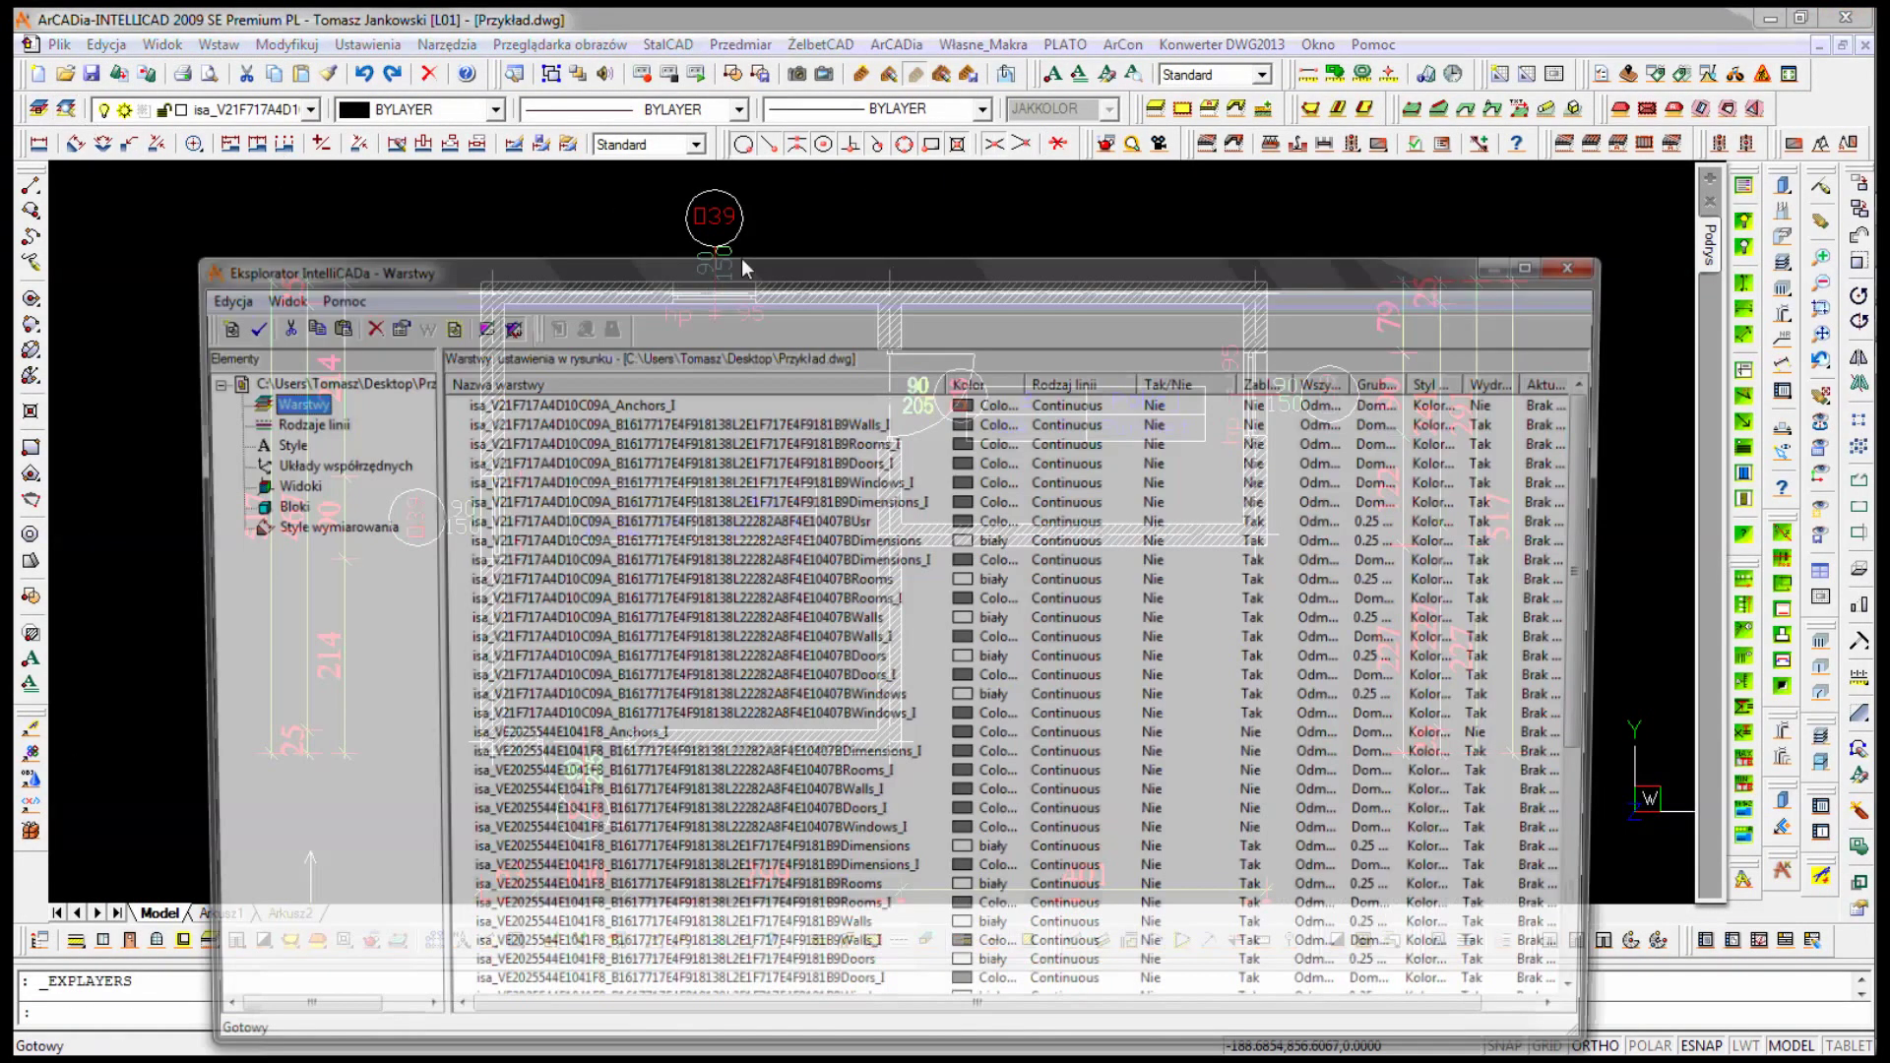
{"action": "left_click_drag", "start_coordinate": [1377, 264], "coordinate": [1390, 150]}
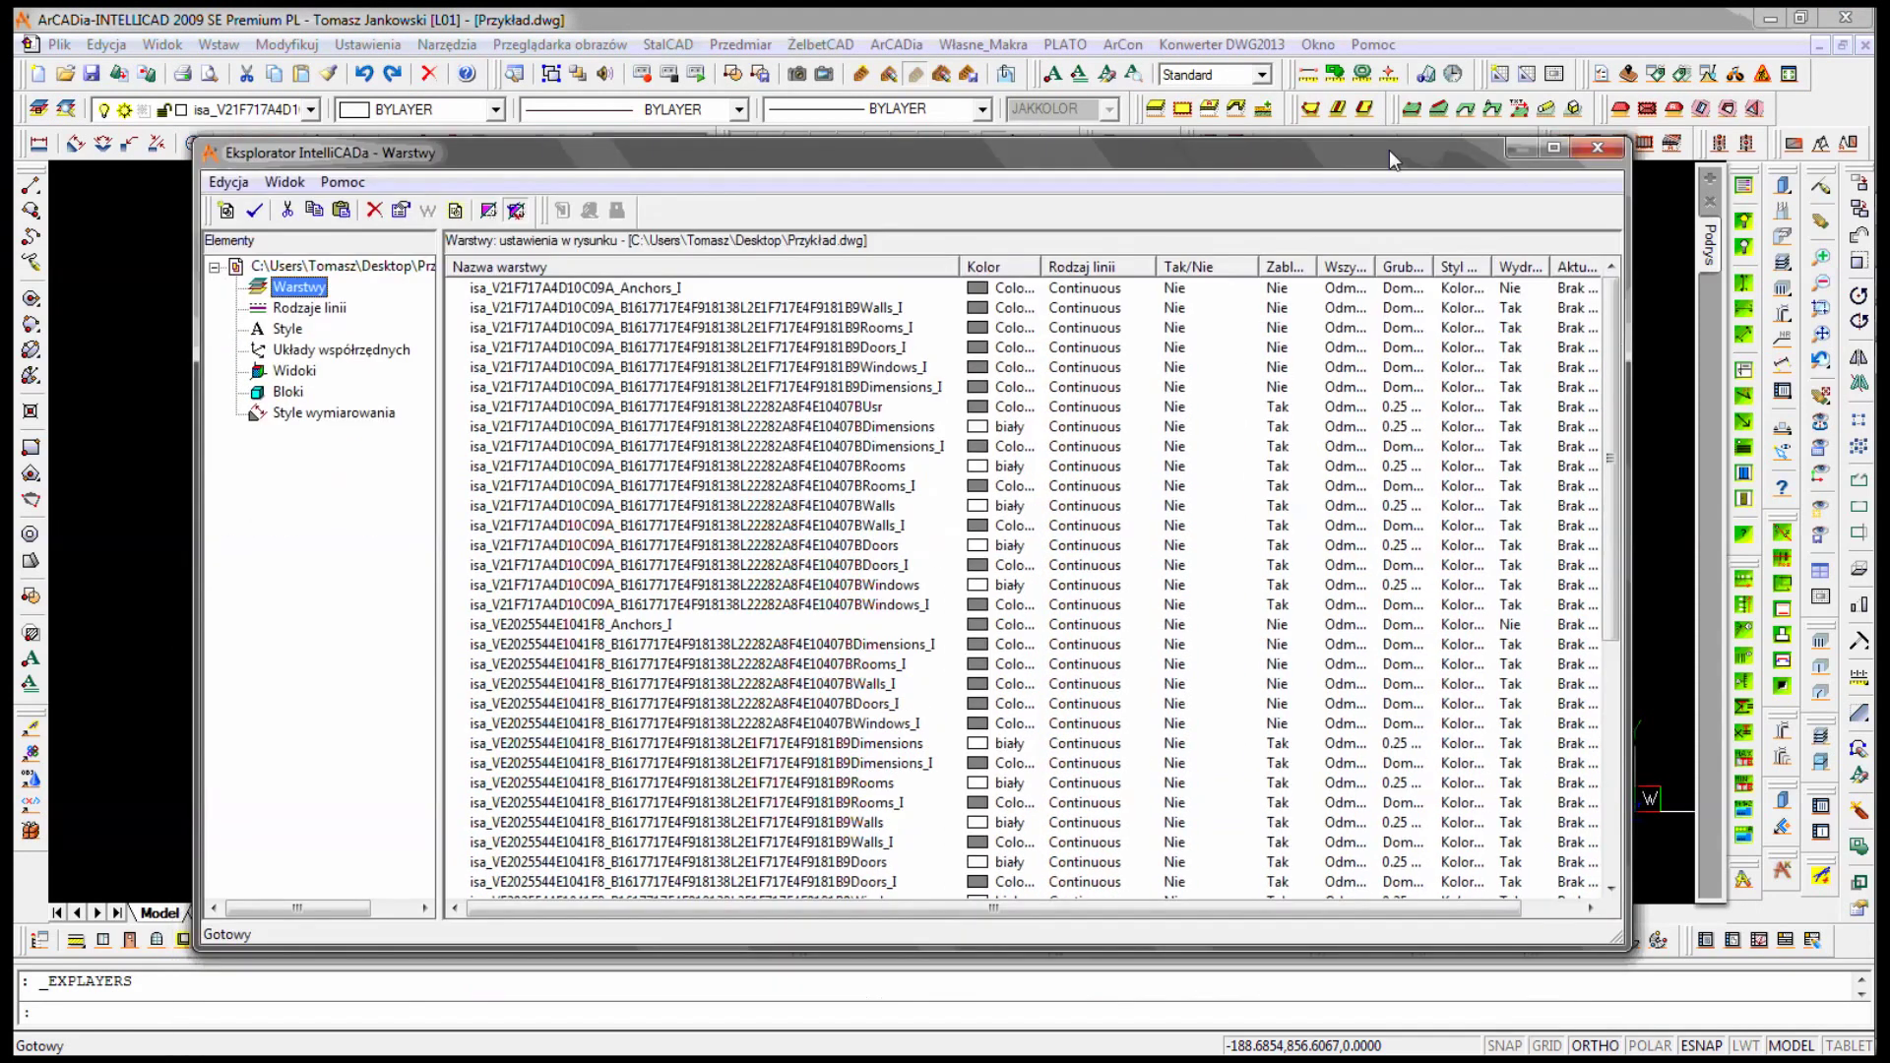
{"action": "left_click", "coordinate": [835, 484]}
{"action": "scroll", "coordinate": [512, 631], "scroll_direction": "down", "scroll_amount": 7}
- Rename the B9Walls layer to sciany and colour it yellow
{"action": "left_click", "coordinate": [496, 644]}
{"action": "right_click", "coordinate": [496, 644]}
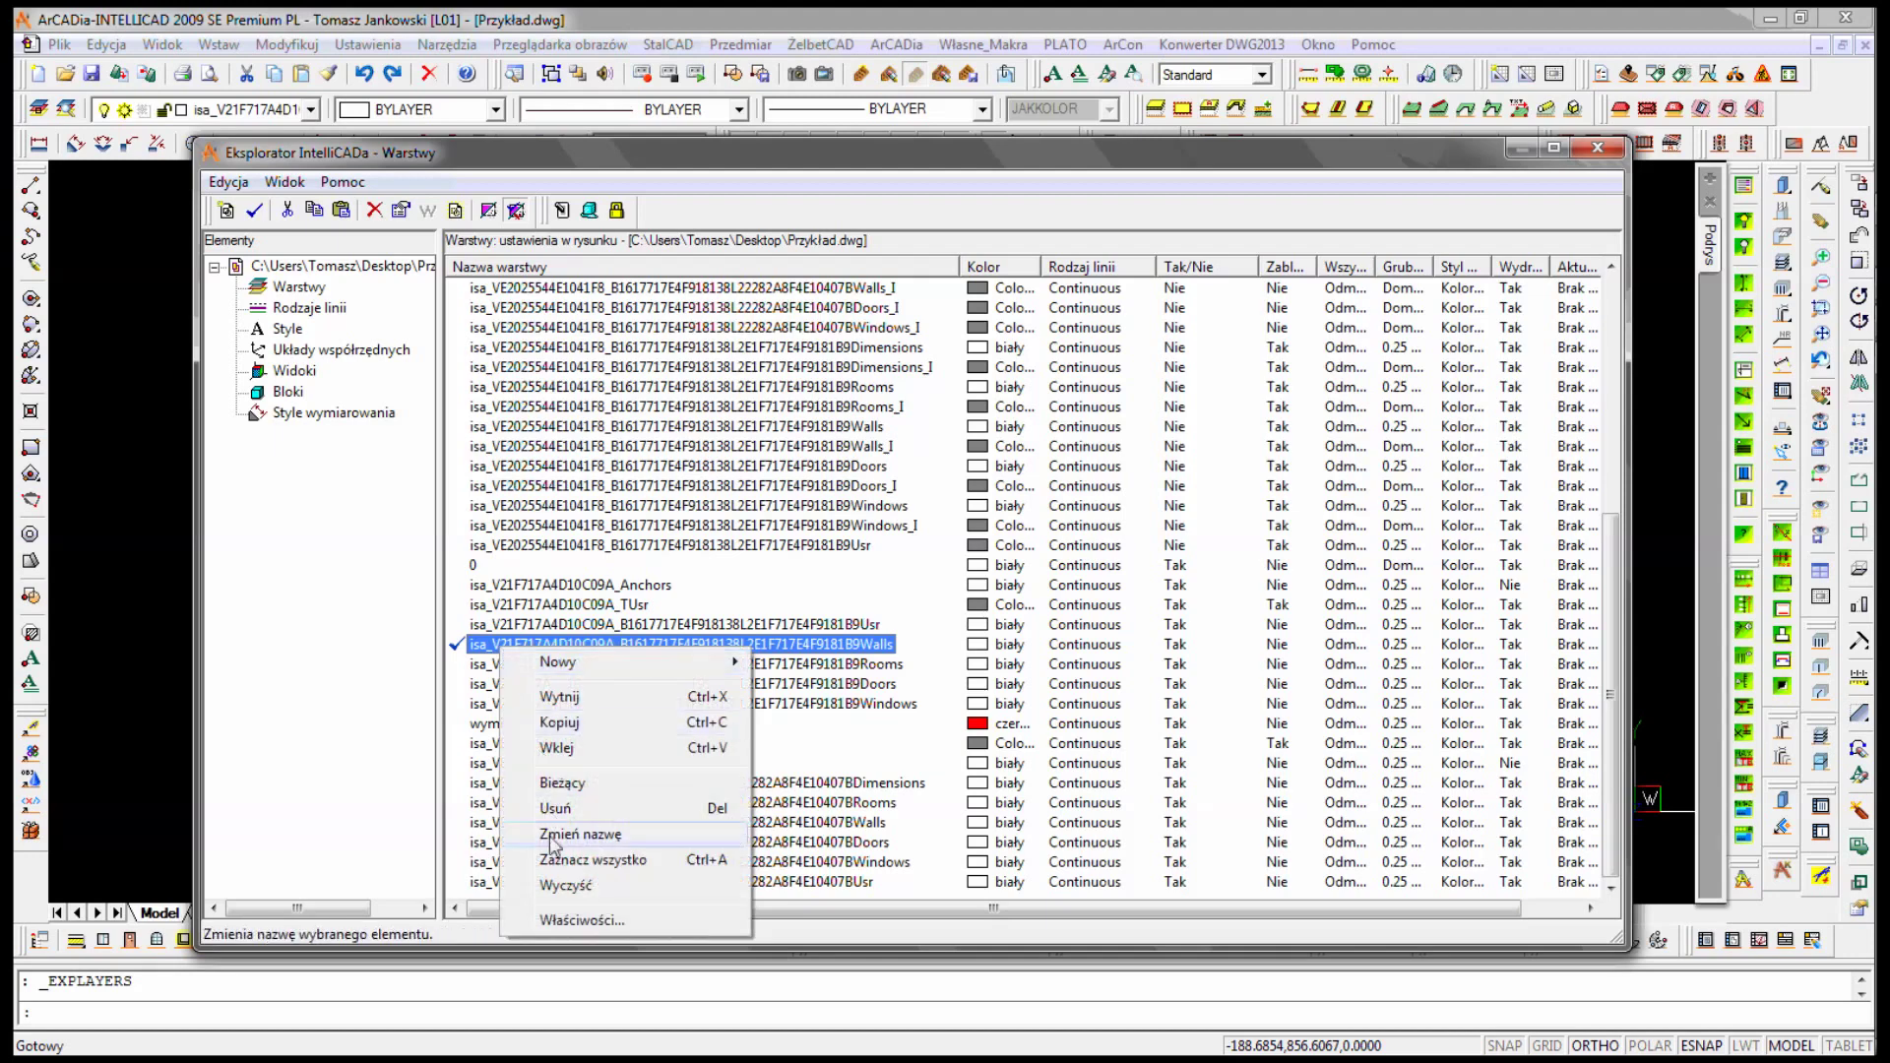
{"action": "left_click", "coordinate": [557, 835]}
{"action": "type", "text": "sciant"}
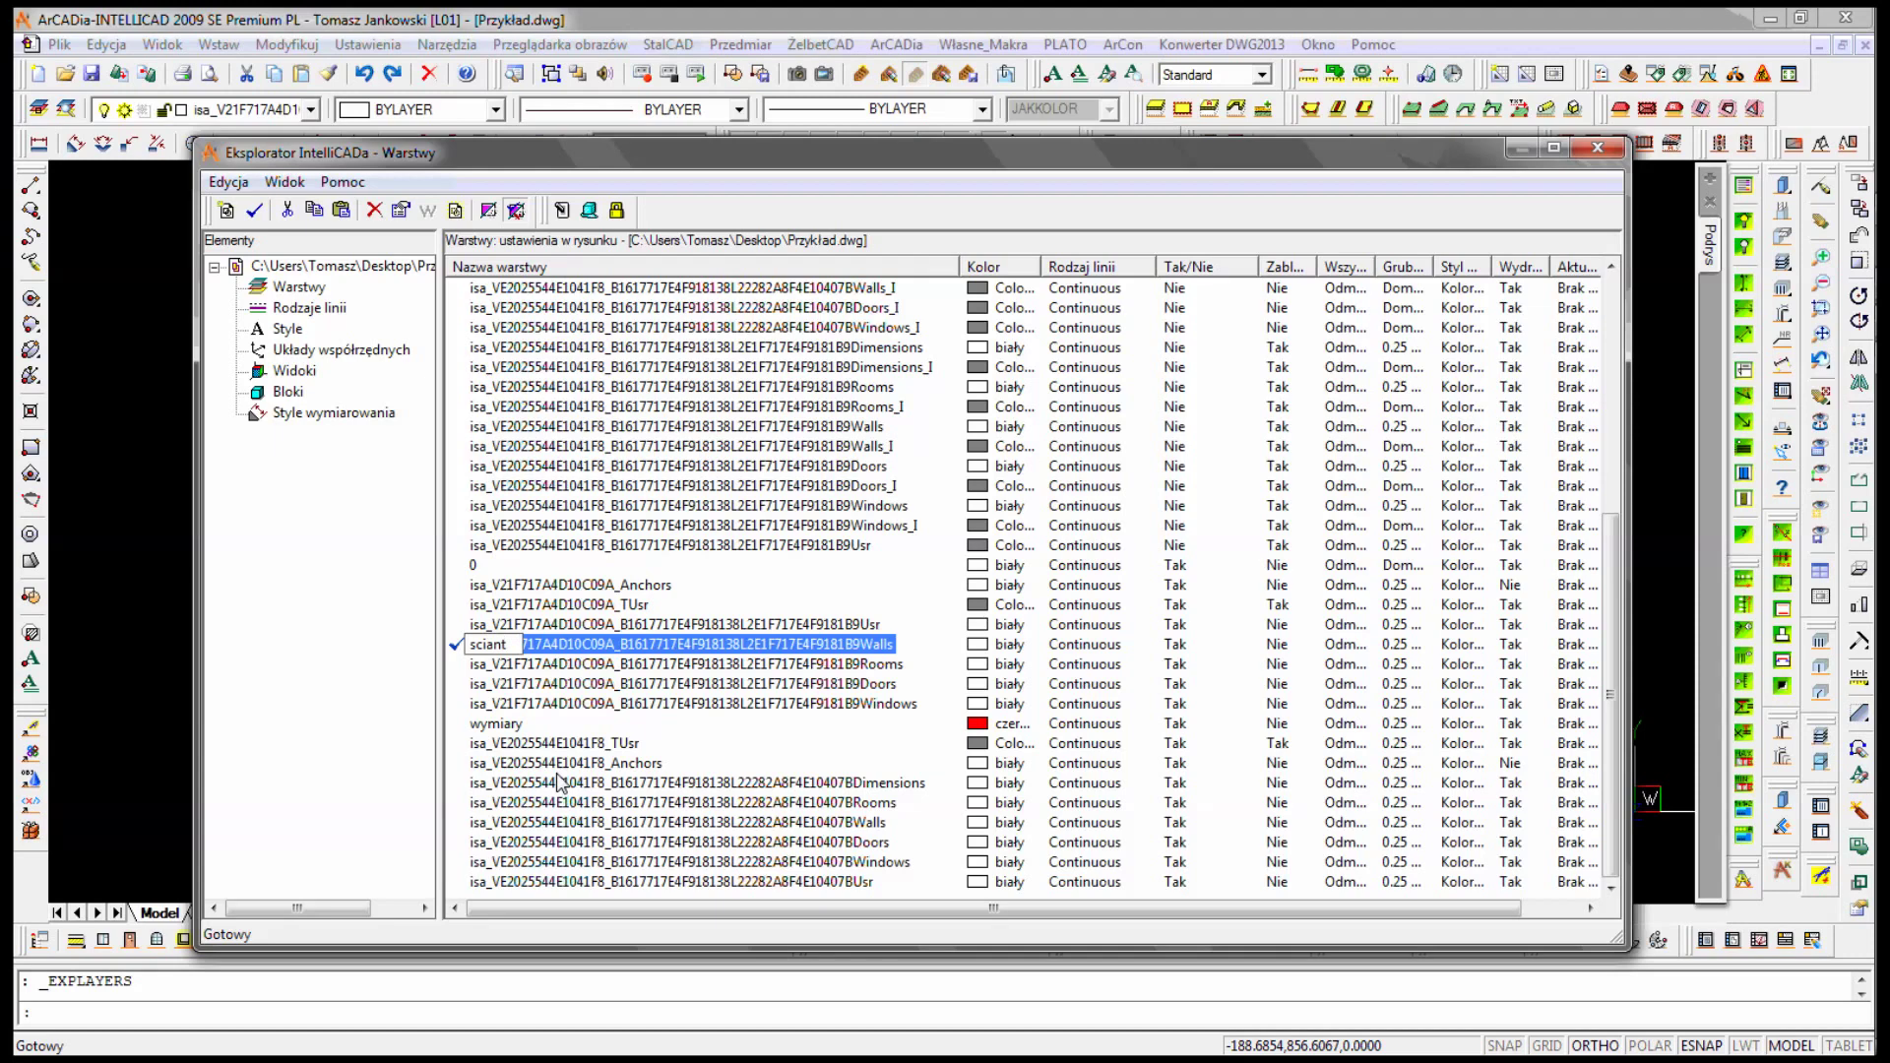
{"action": "key", "text": "Num_Lock"}
{"action": "key", "text": "BackSpace"}
{"action": "left_click", "coordinate": [980, 646]}
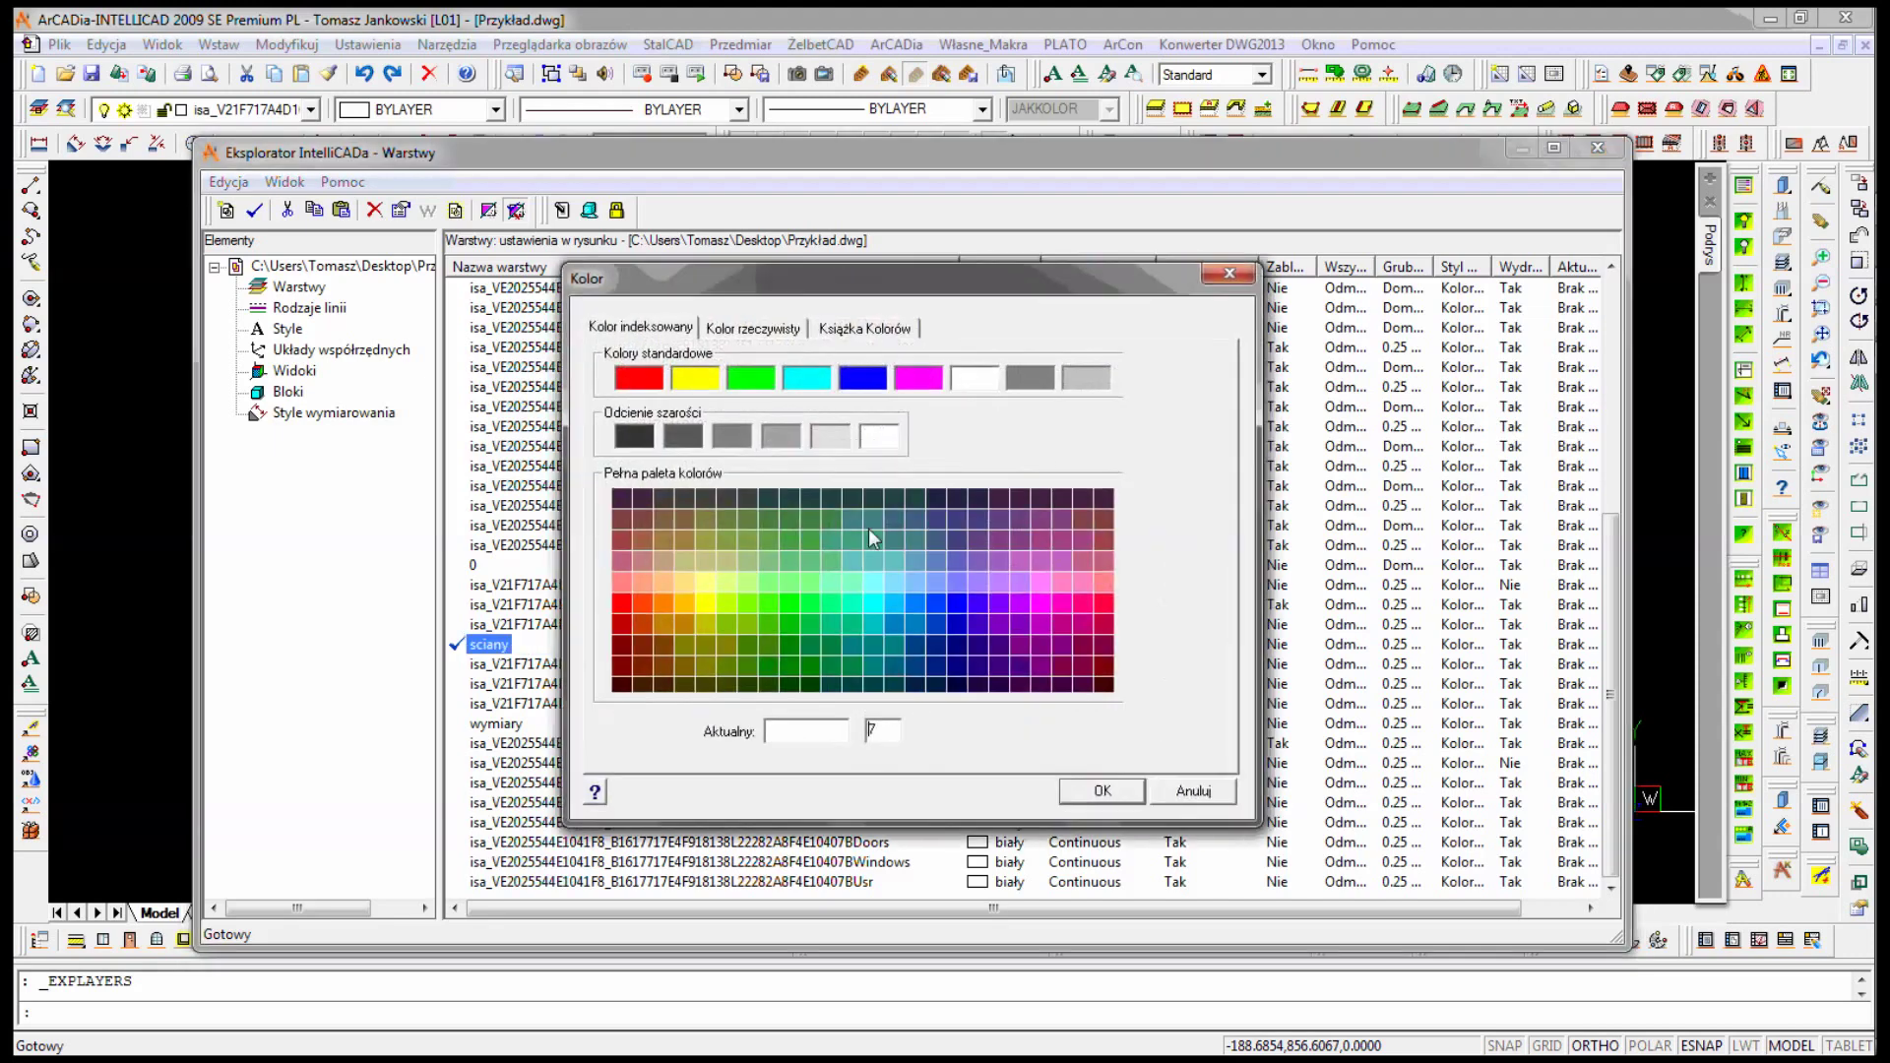
{"action": "left_click", "coordinate": [694, 386]}
{"action": "left_click", "coordinate": [1127, 794]}
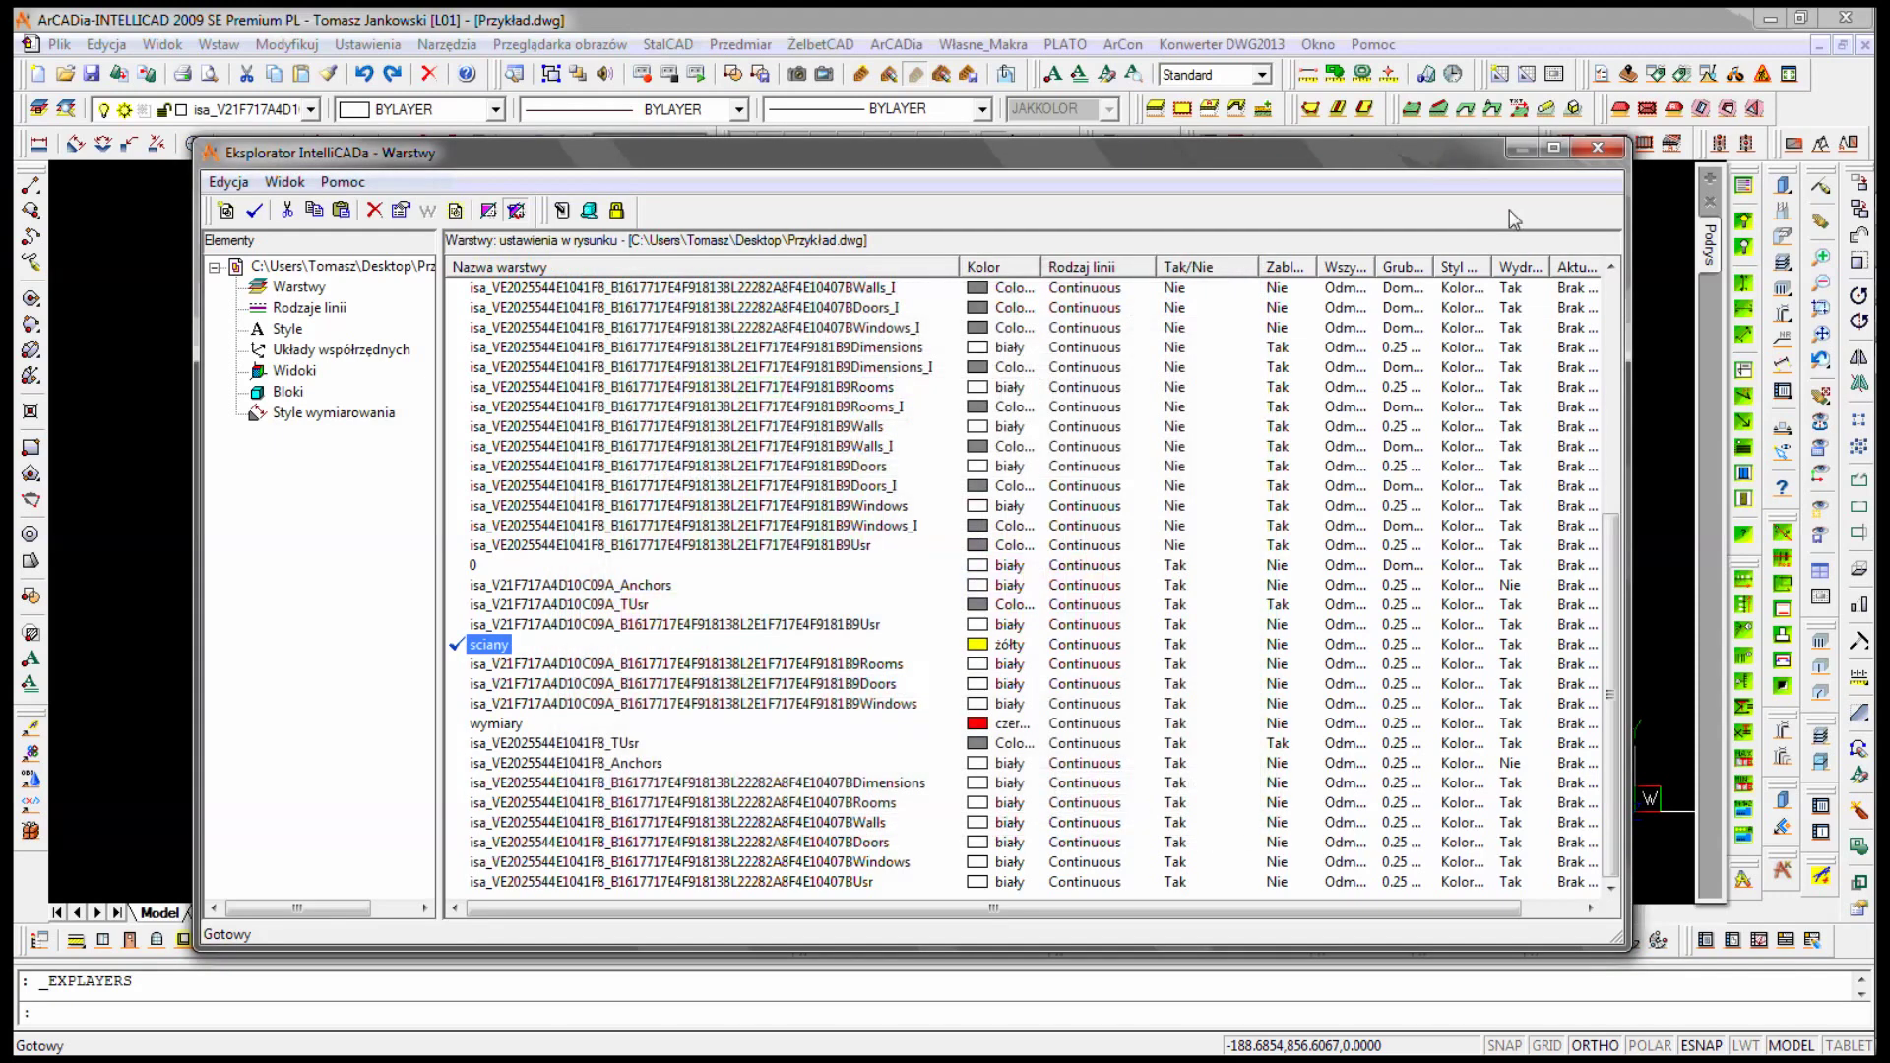
{"action": "left_click", "coordinate": [1600, 147]}
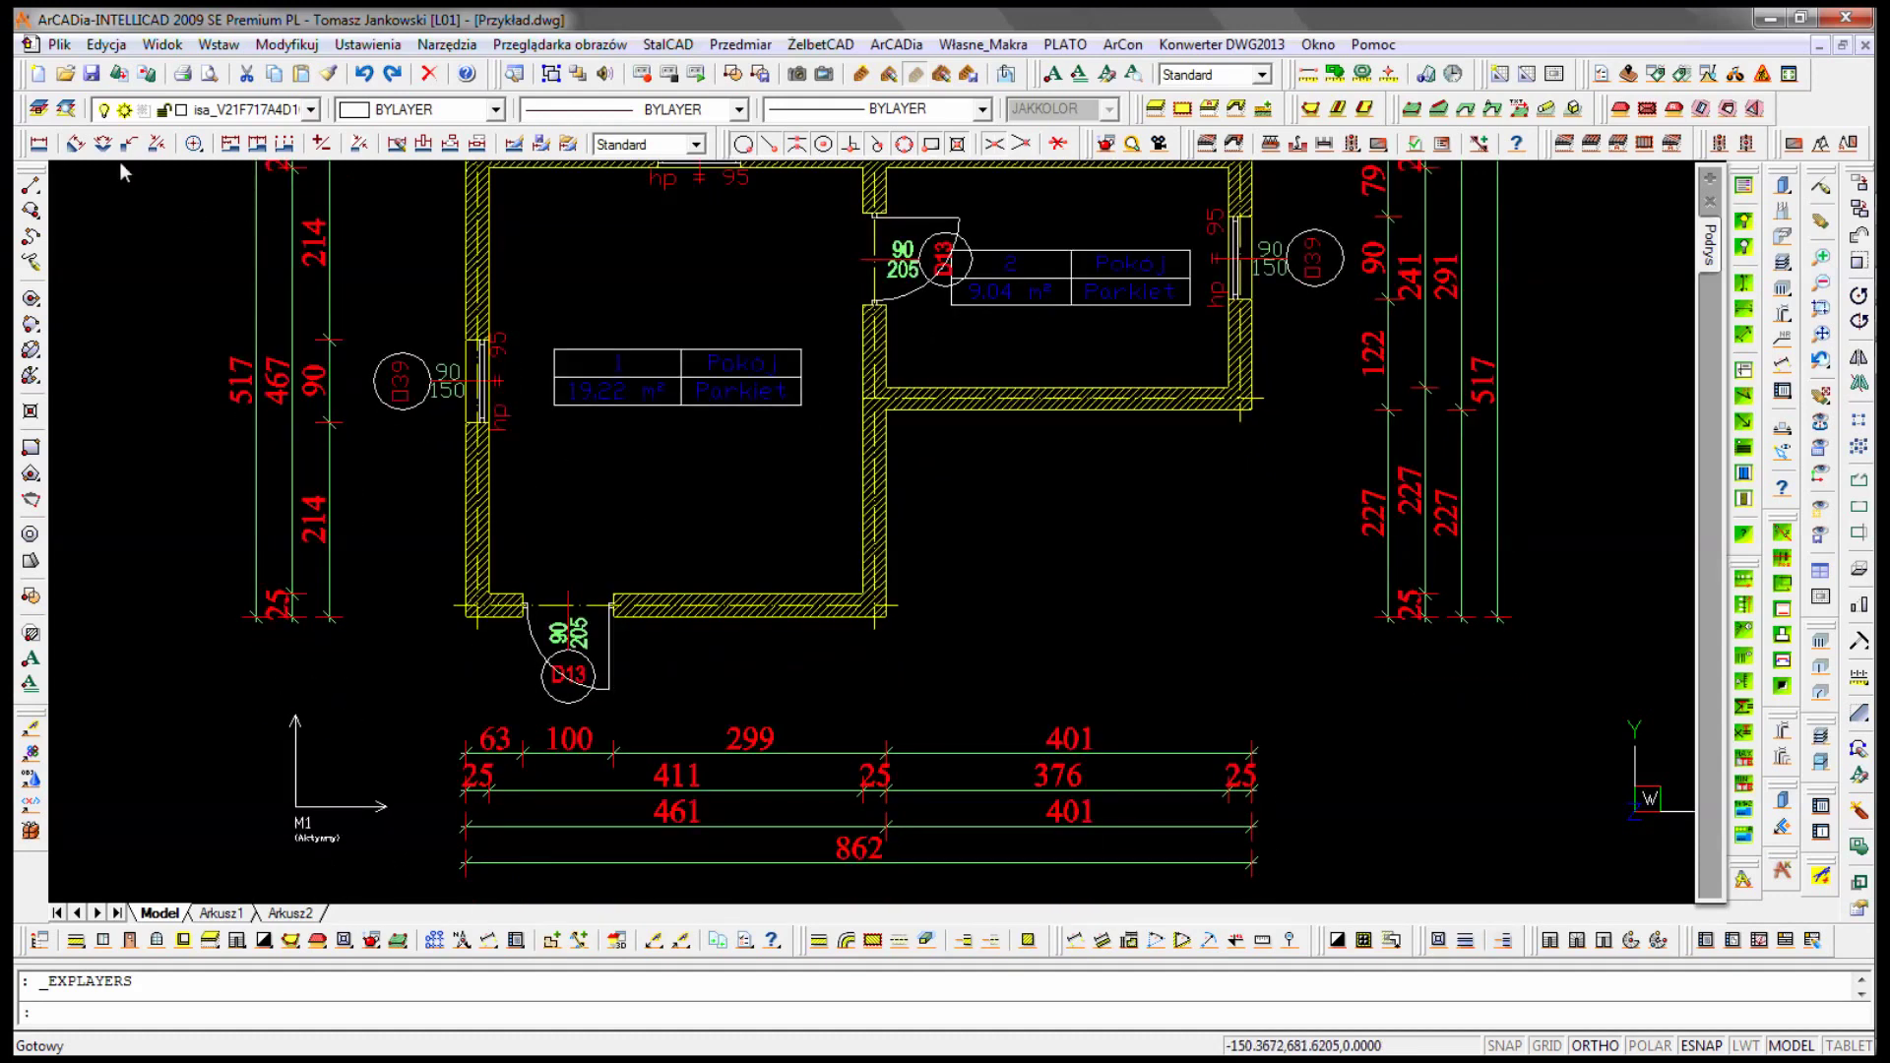
- Make a picked door's layer current and bring up the layer explorer
{"action": "left_click", "coordinate": [65, 112]}
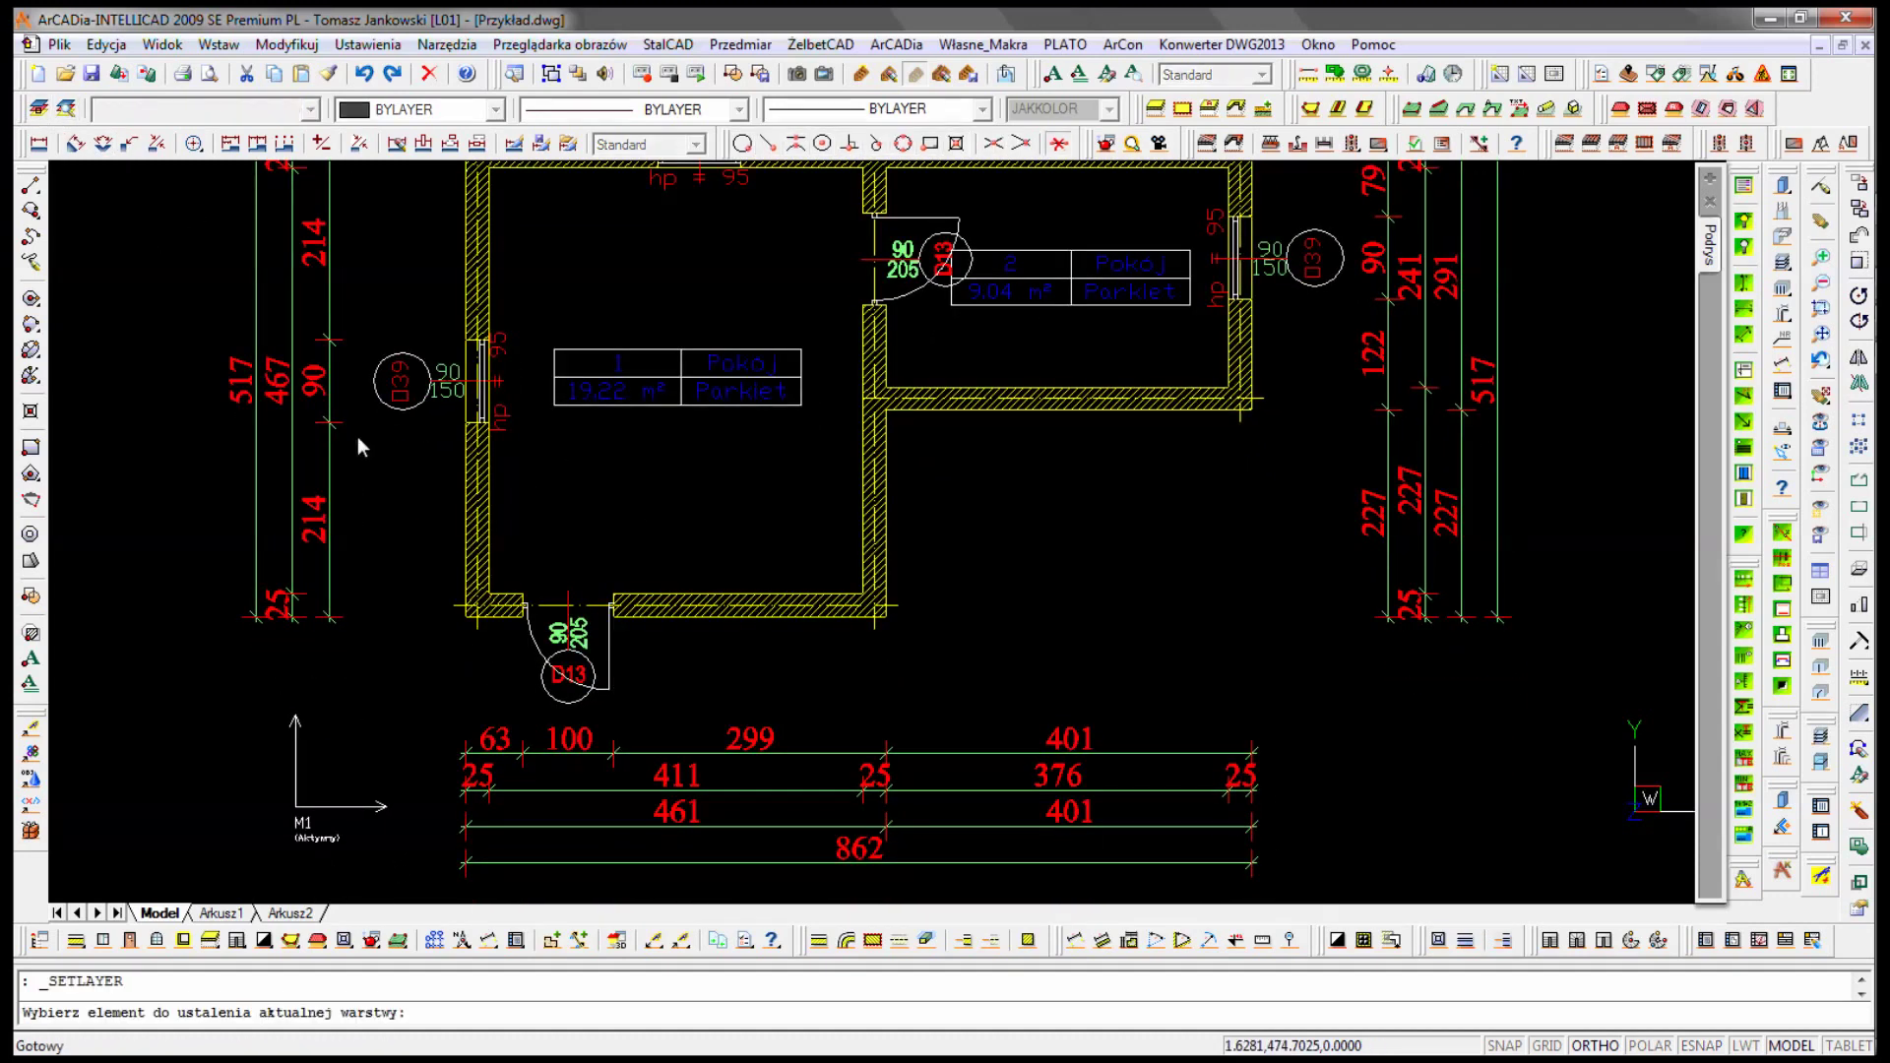
{"action": "left_click", "coordinate": [584, 641]}
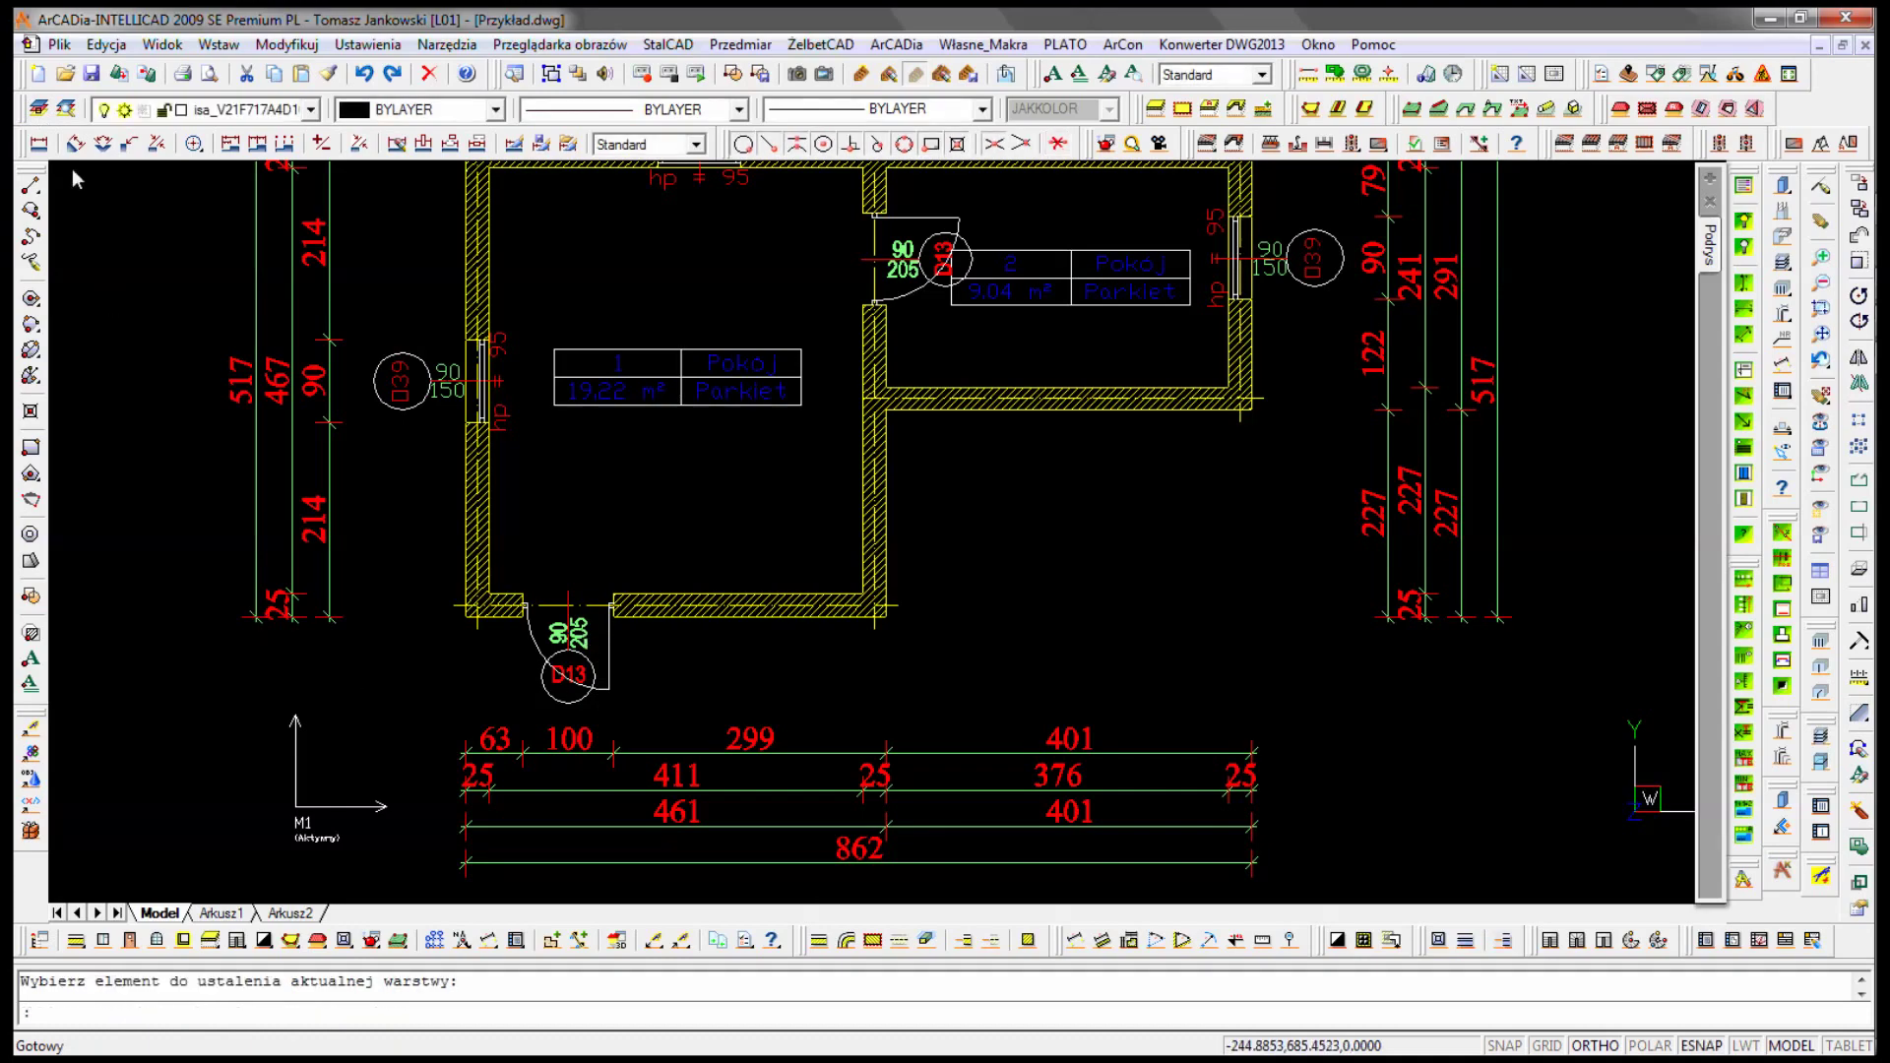
{"action": "left_click", "coordinate": [37, 108]}
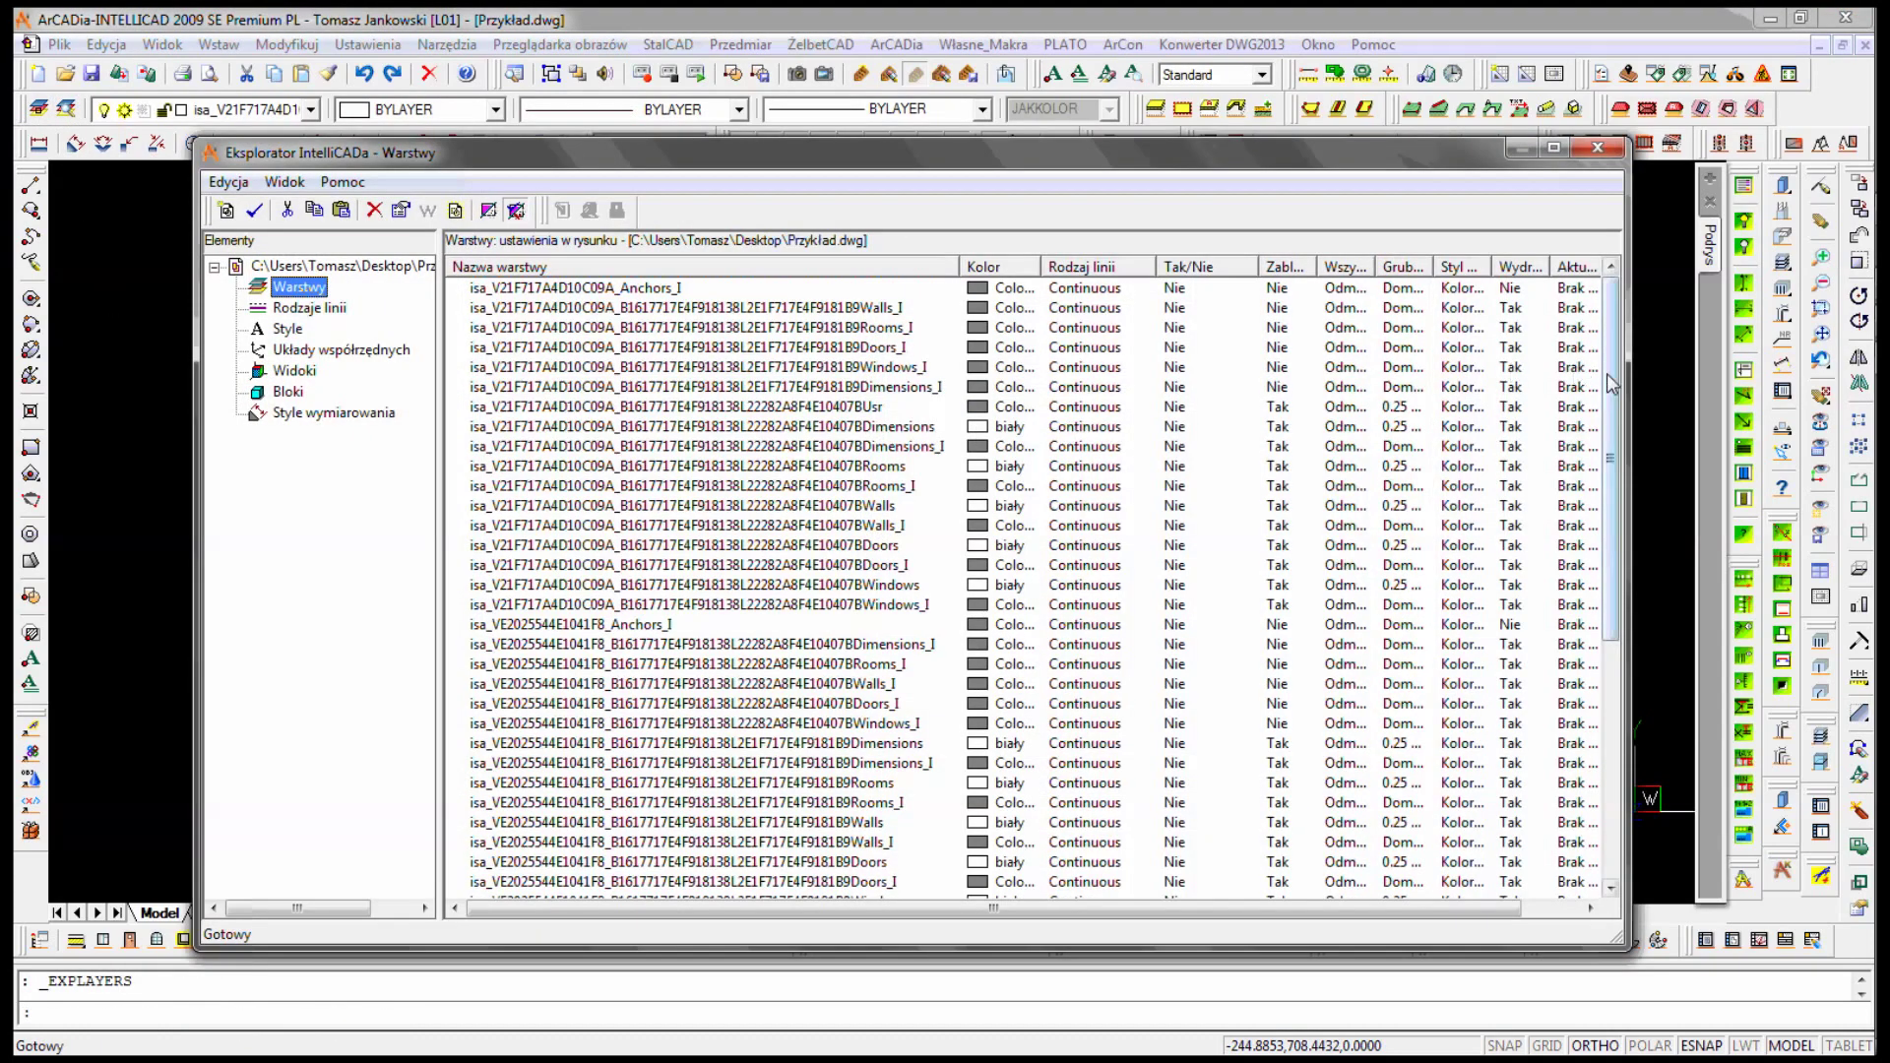
{"action": "scroll", "coordinate": [985, 591], "scroll_direction": "down", "scroll_amount": 6}
{"action": "scroll", "coordinate": [773, 703], "scroll_direction": "down", "scroll_amount": 1}
- Rename the B9Doors layer to drzwi and colour it cyan
{"action": "left_click", "coordinate": [585, 687]}
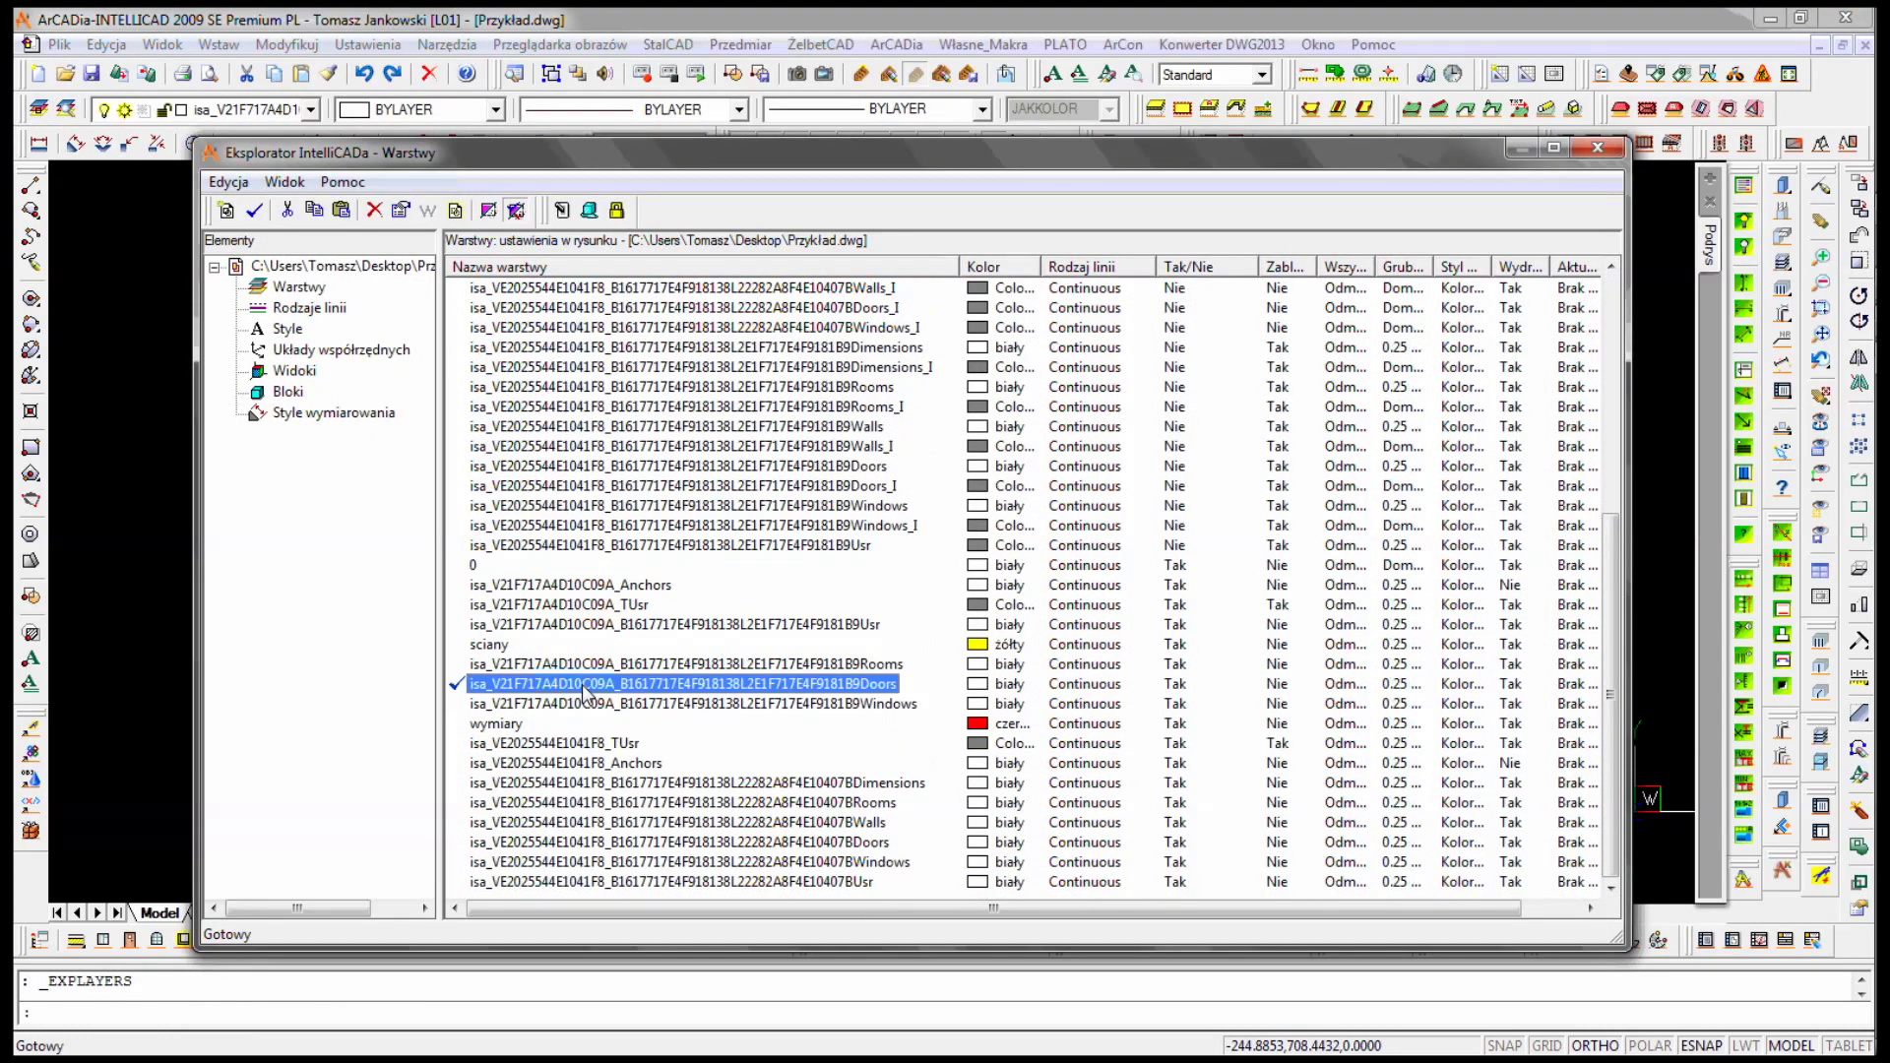
{"action": "right_click", "coordinate": [583, 684]}
{"action": "left_click", "coordinate": [658, 893]}
{"action": "type", "text": "dr"}
{"action": "key", "text": "Return"}
{"action": "left_click", "coordinate": [978, 683]}
{"action": "left_click", "coordinate": [828, 384]}
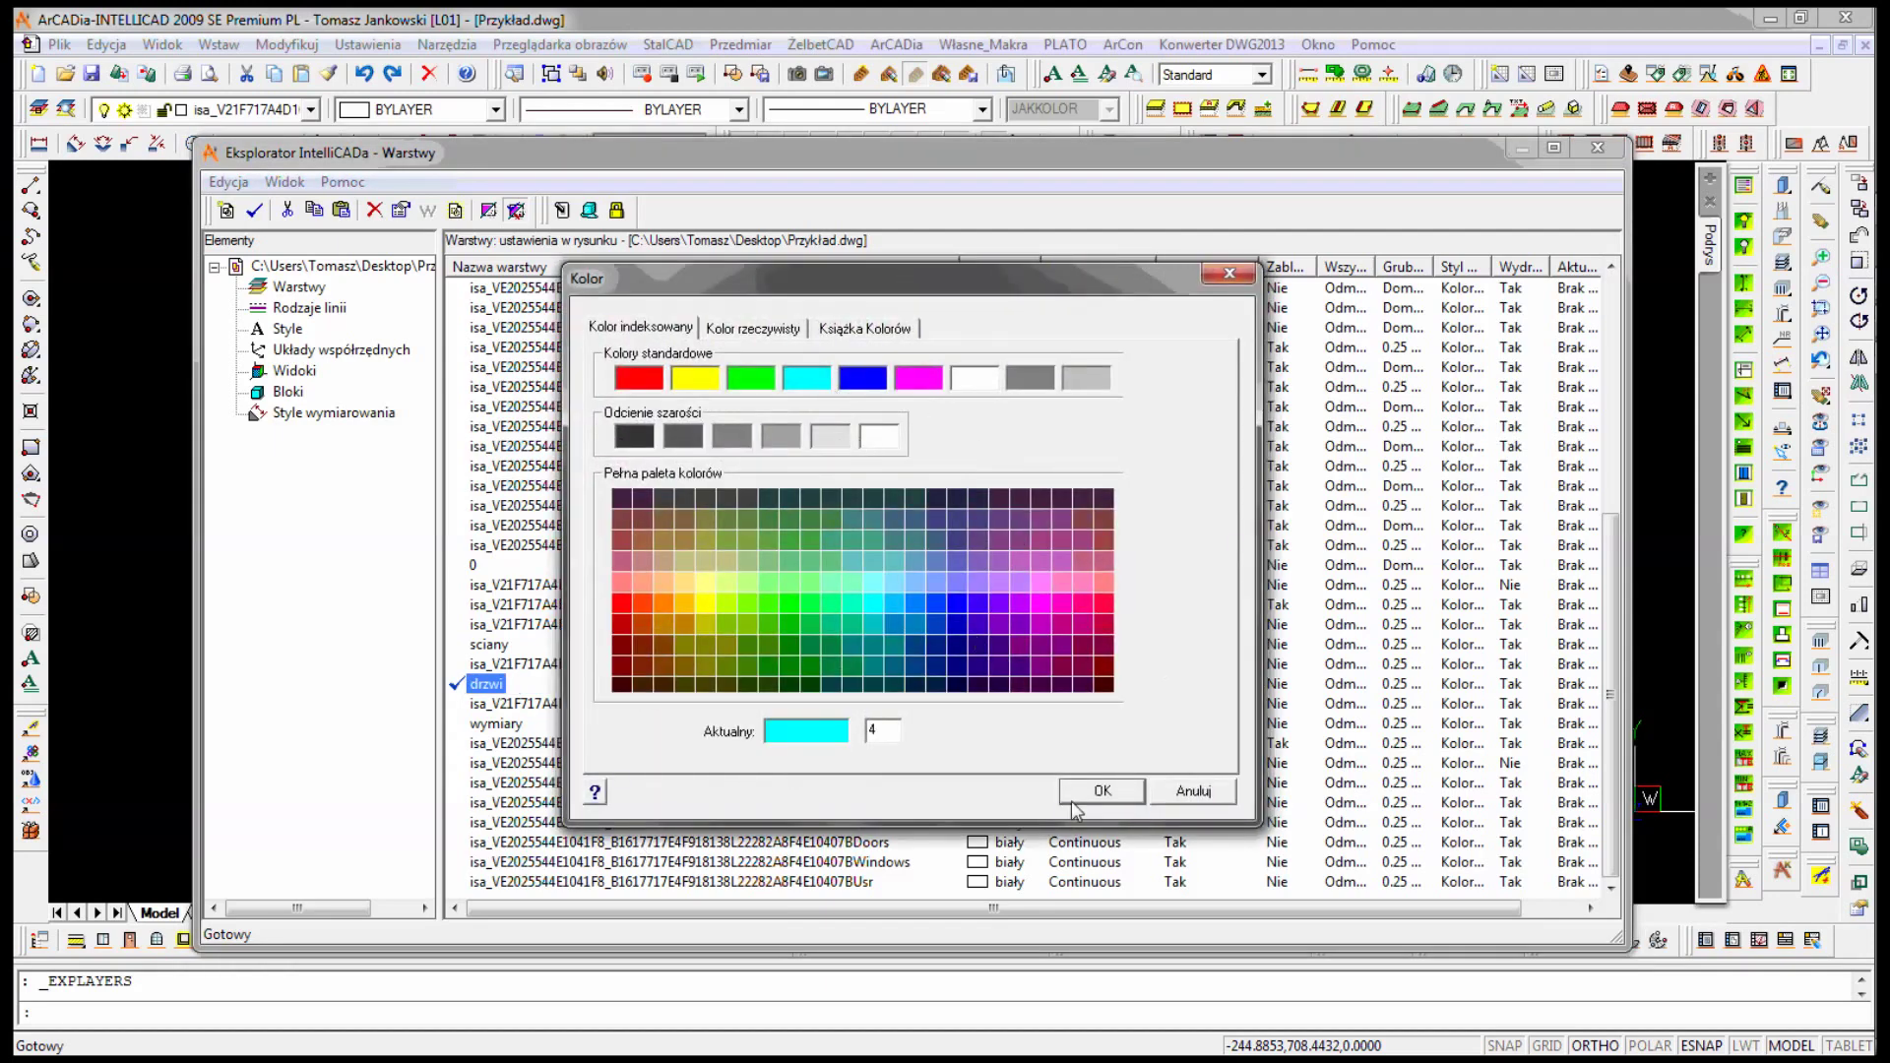
{"action": "left_click", "coordinate": [1120, 795]}
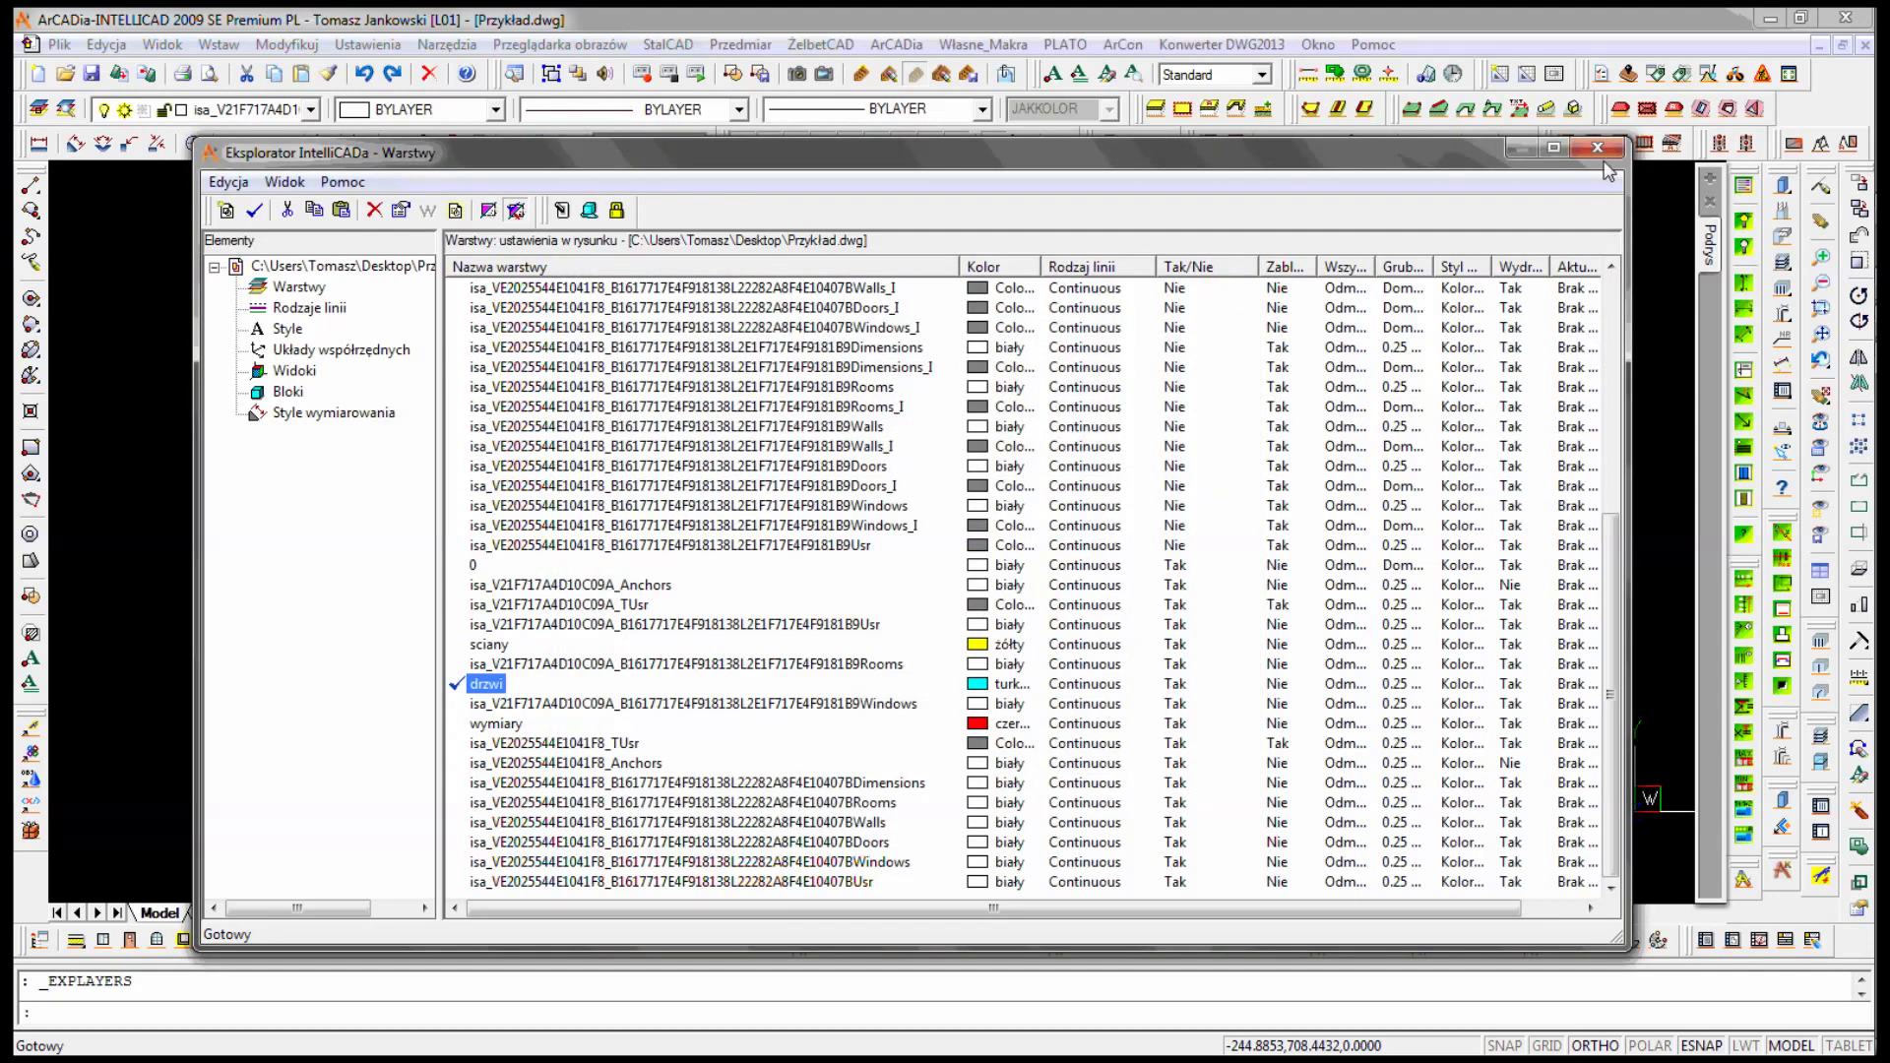
{"action": "left_click", "coordinate": [1598, 148]}
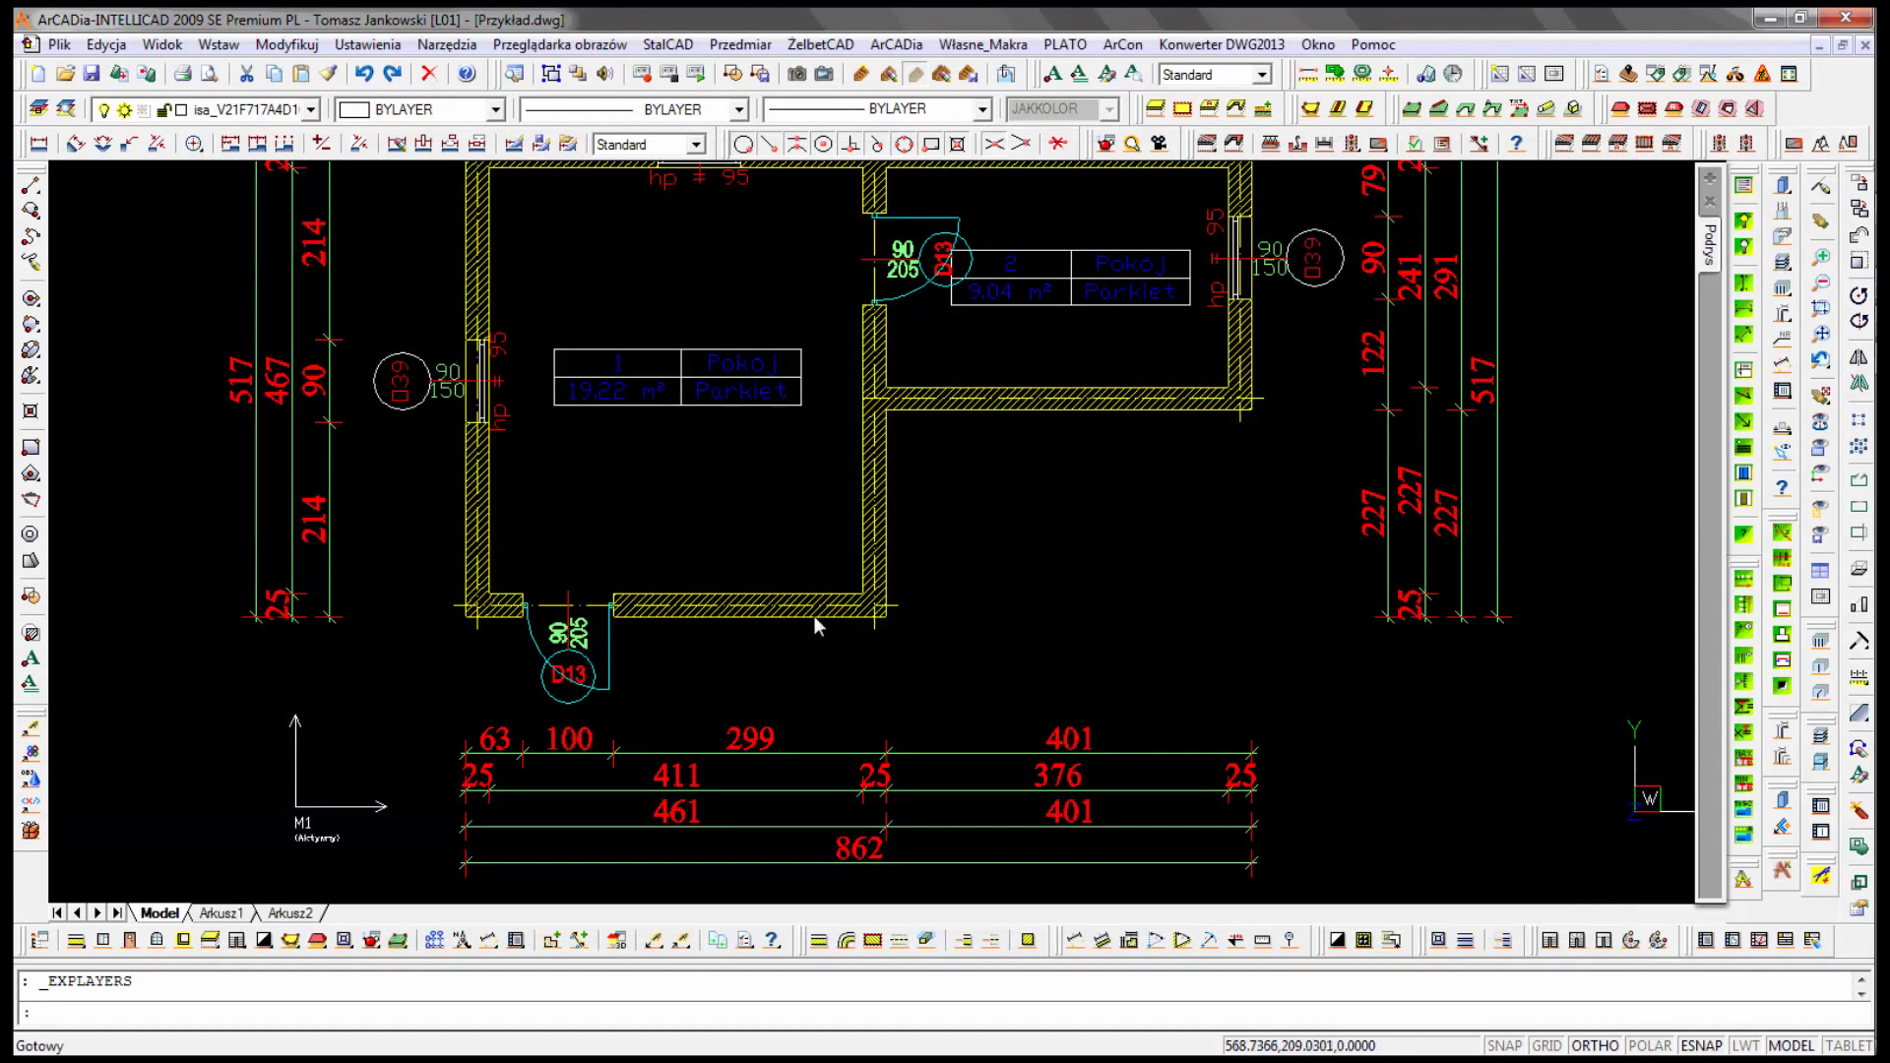
- Make a picked drawing object's layer current and bring up the layer explorer
{"action": "left_click", "coordinate": [65, 108]}
{"action": "left_click", "coordinate": [675, 351]}
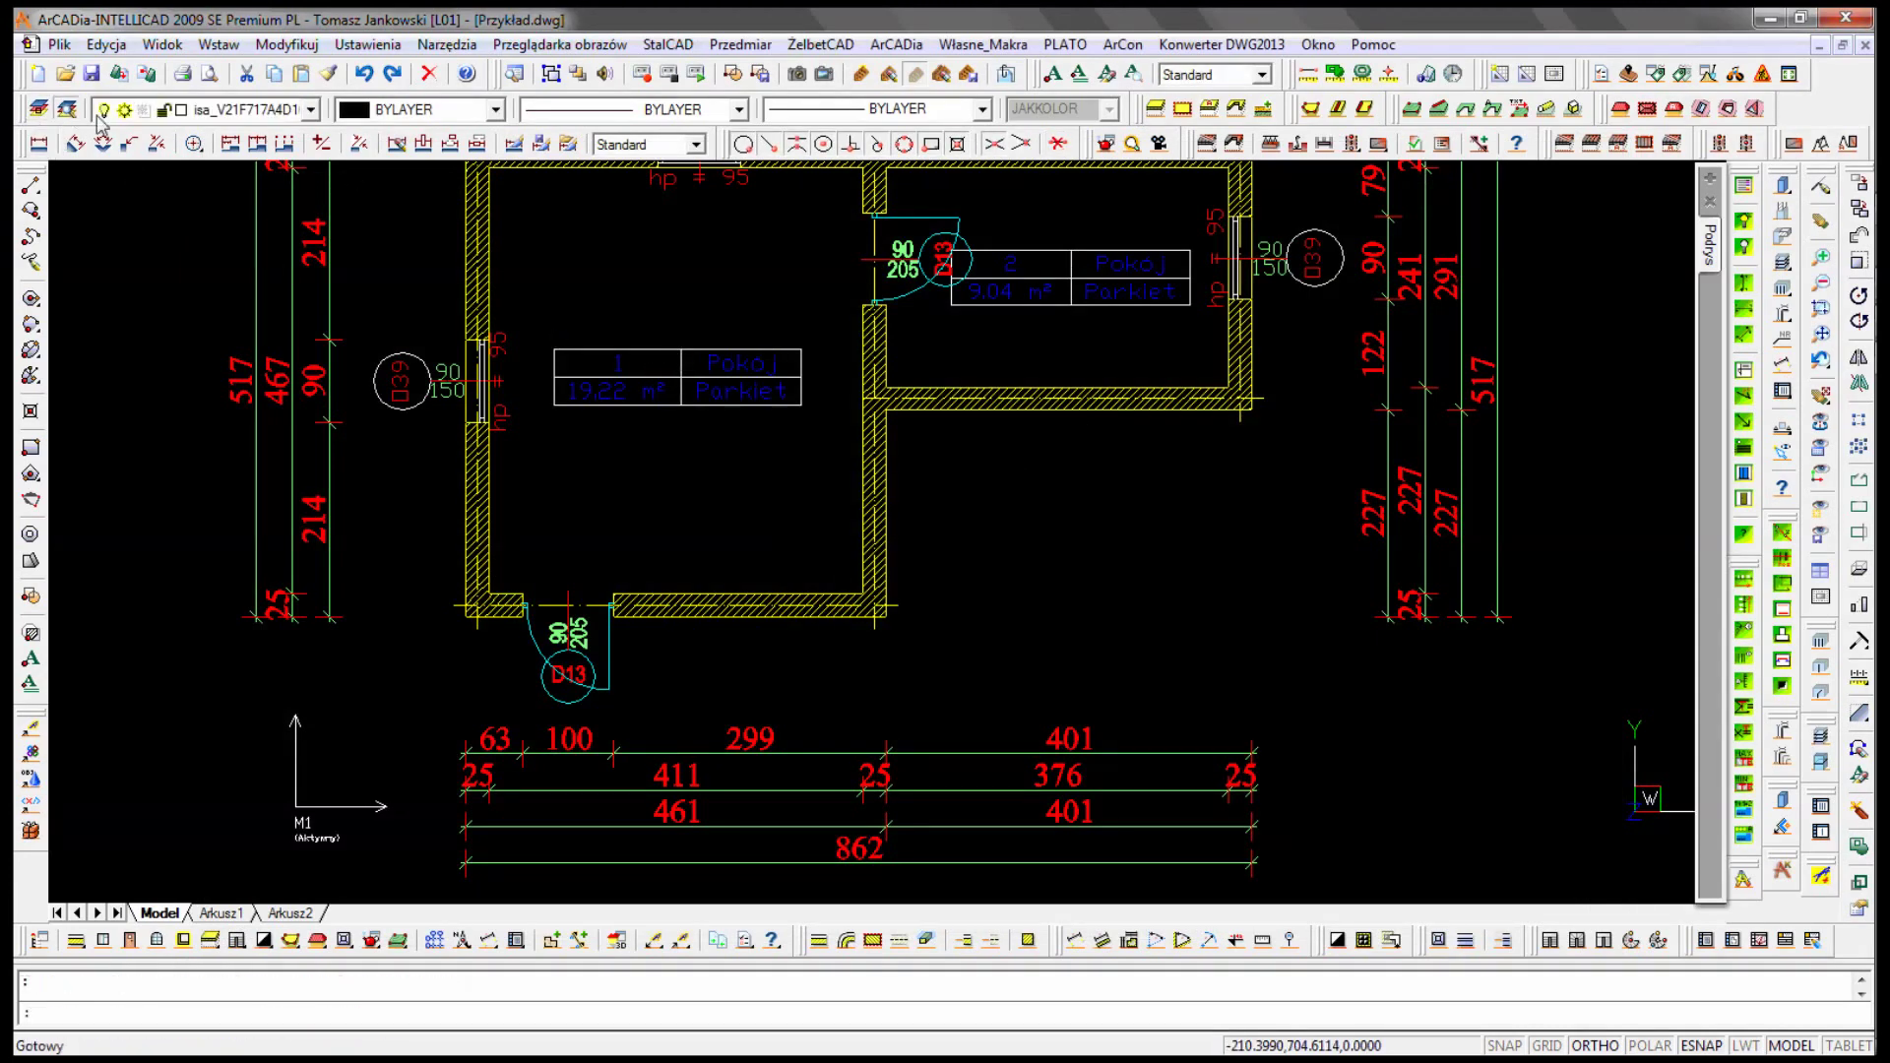
{"action": "left_click", "coordinate": [37, 109]}
{"action": "left_click_drag", "start_coordinate": [1611, 394], "coordinate": [1612, 630]}
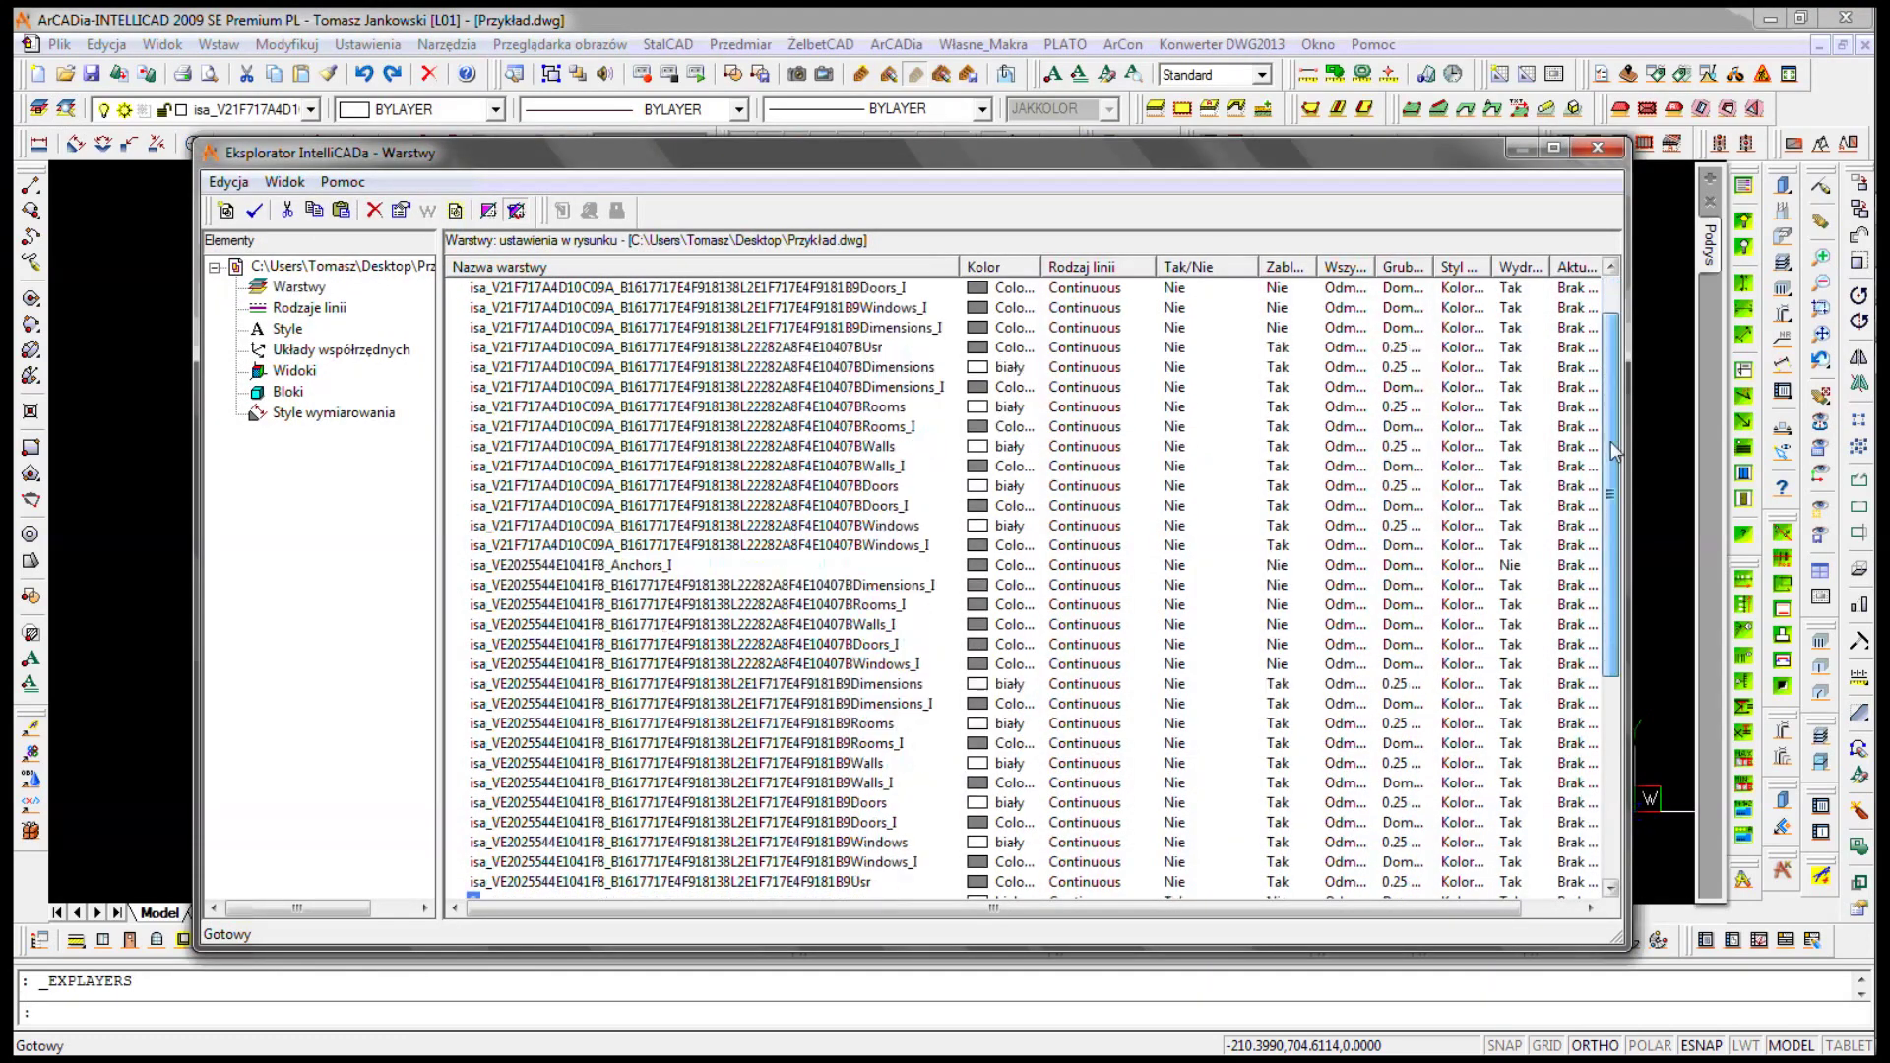
- Rename the B9Rooms layer to okna and colour it blue
{"action": "left_click", "coordinate": [562, 648]}
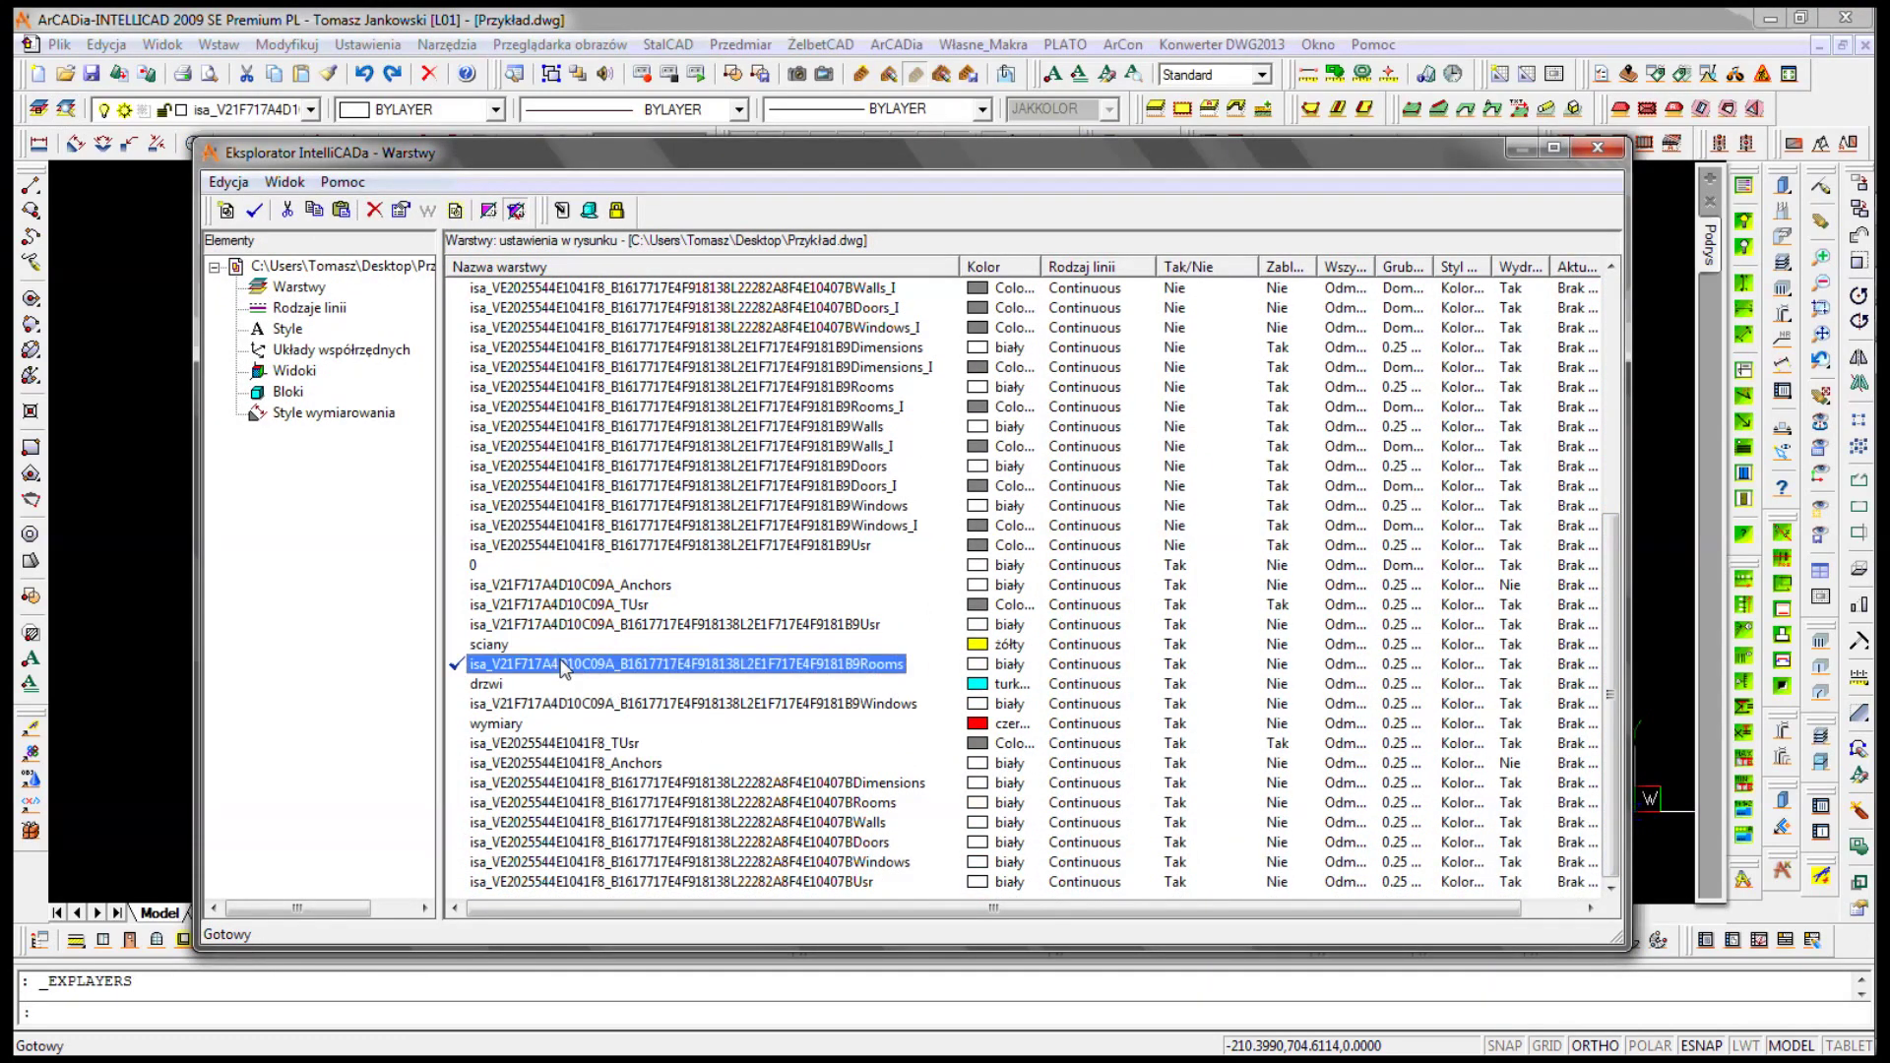
{"action": "right_click", "coordinate": [564, 665]}
{"action": "left_click", "coordinate": [635, 863]}
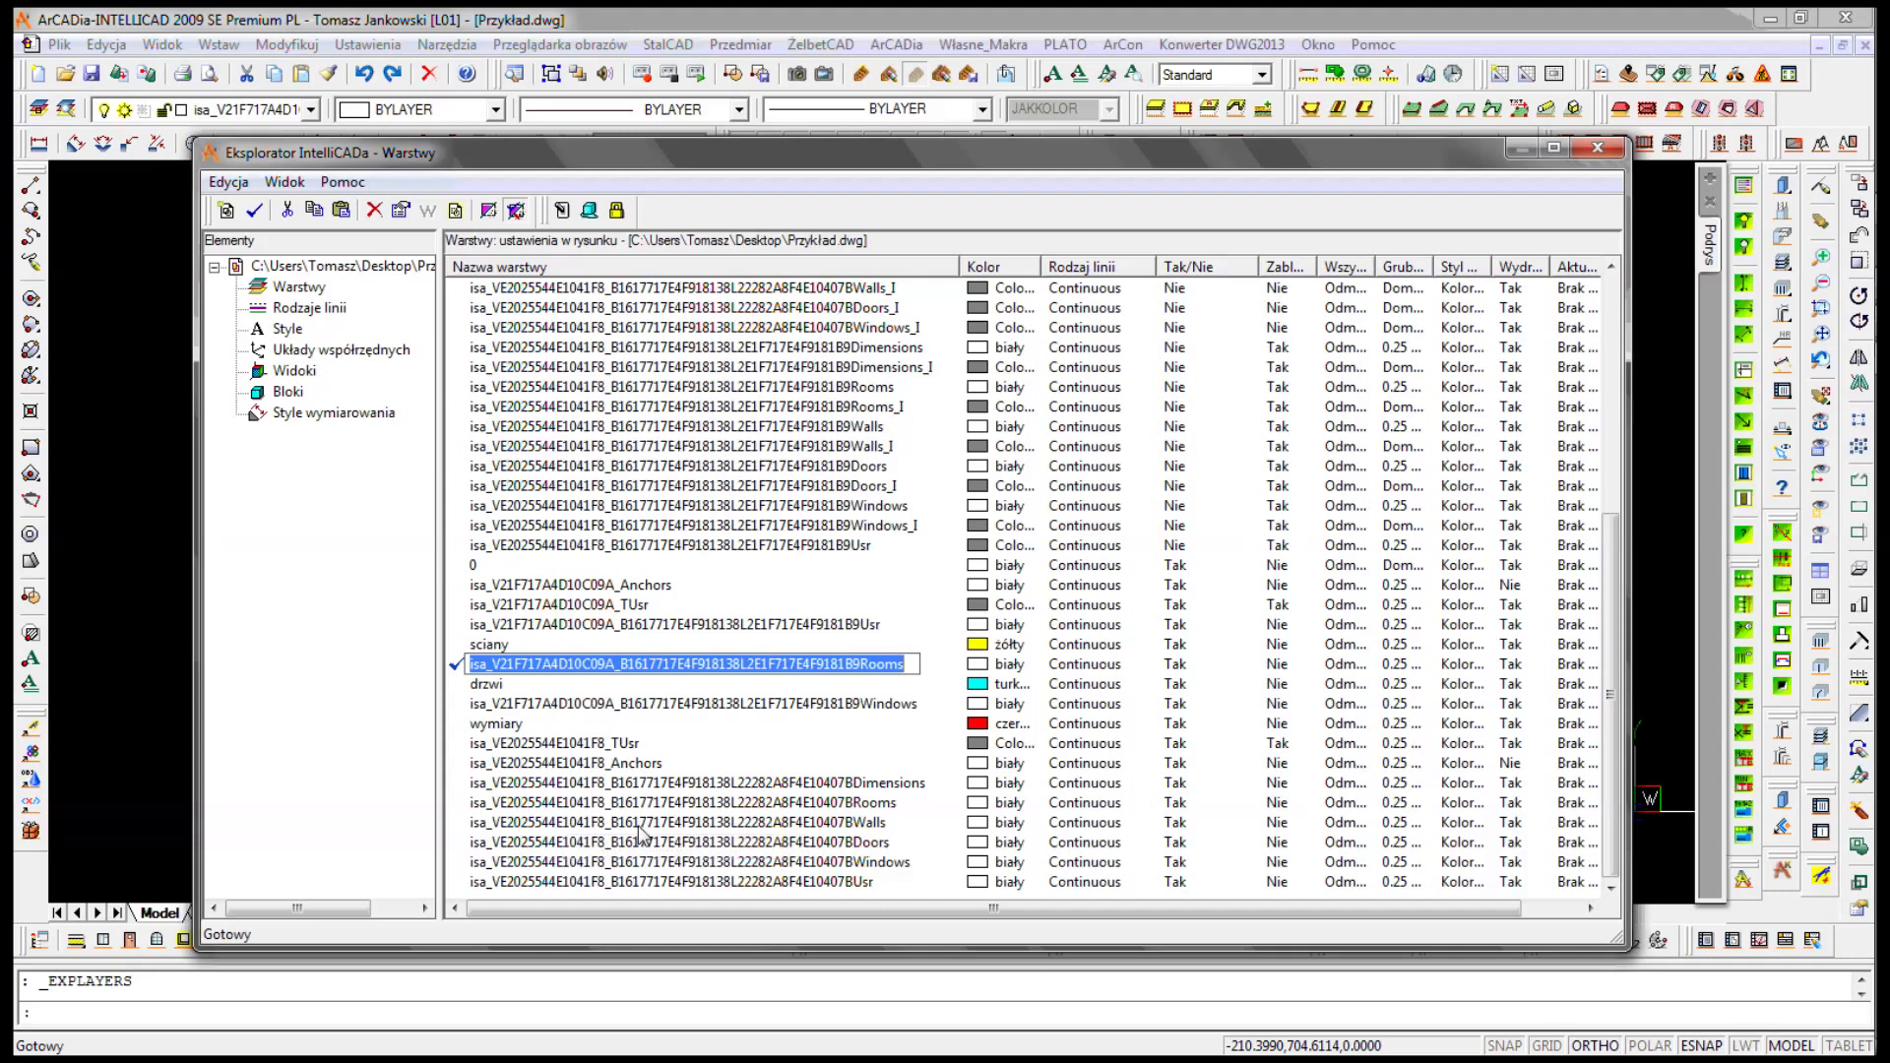
{"action": "type", "text": "okna"}
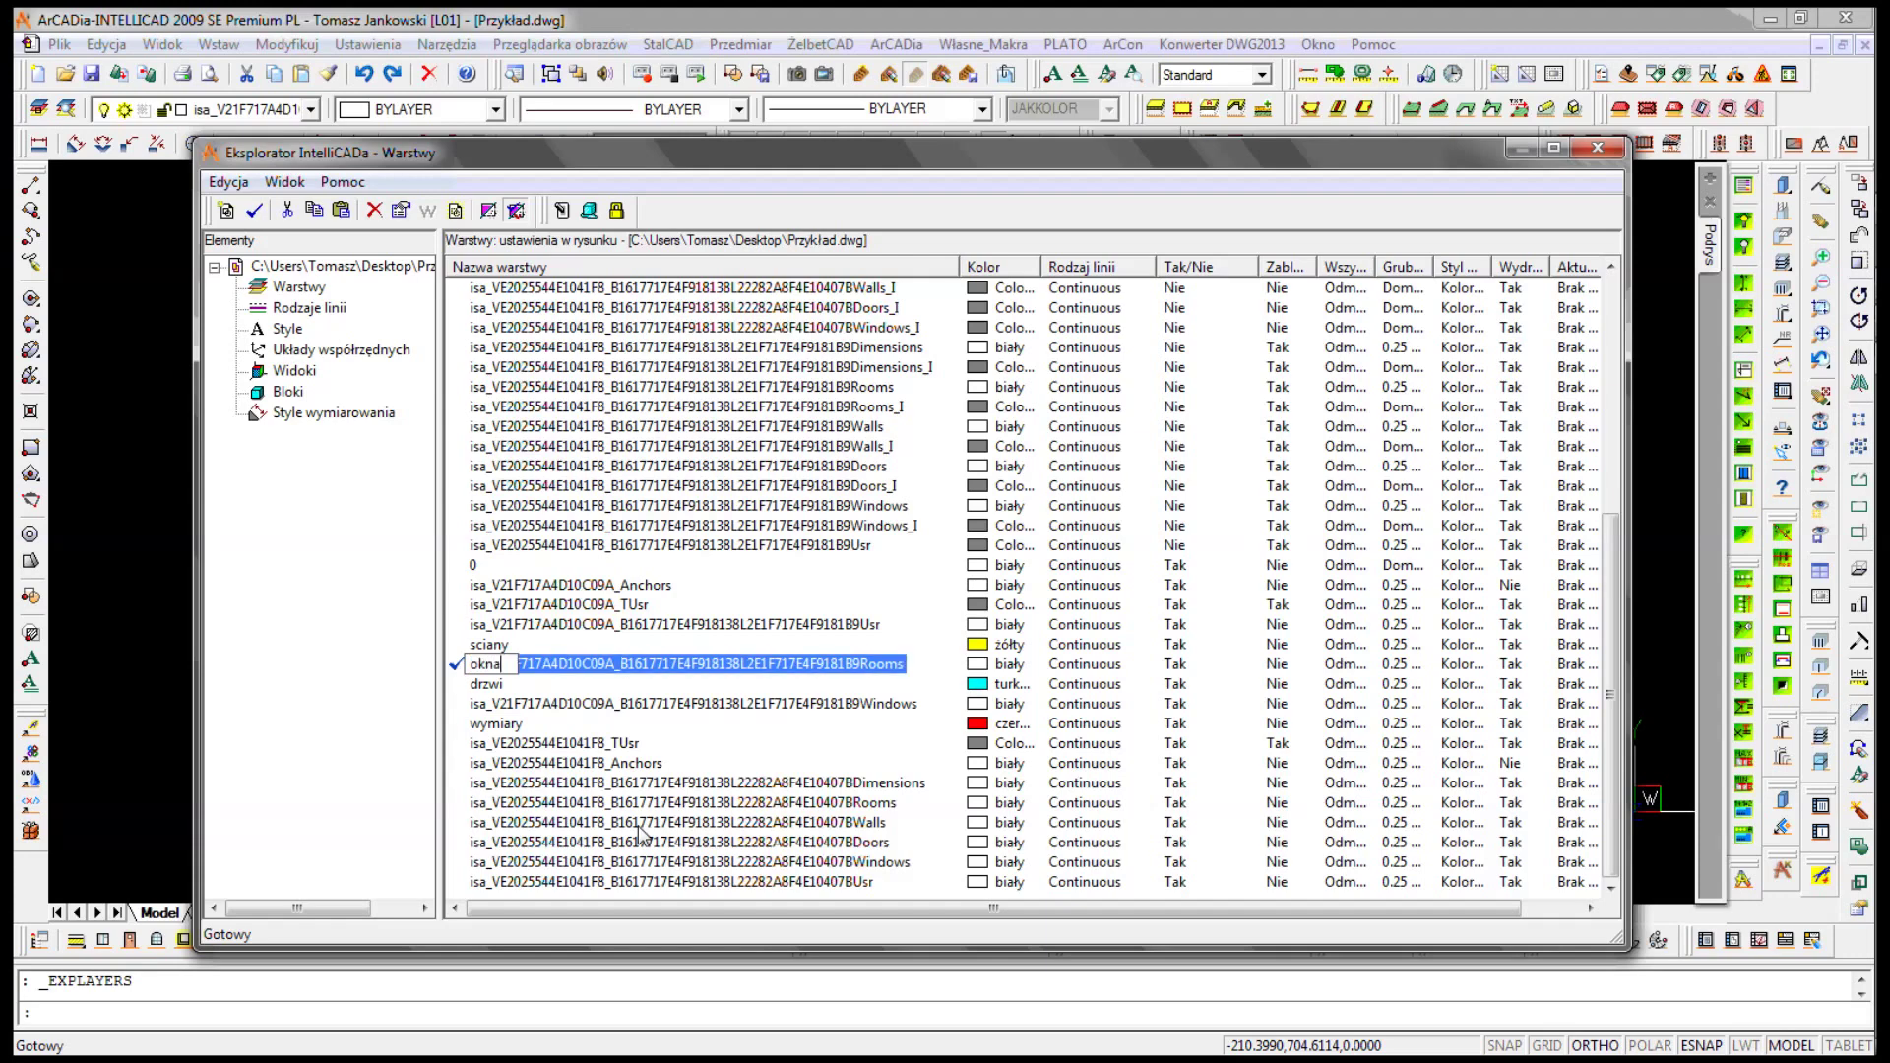
{"action": "left_click", "coordinate": [984, 665]}
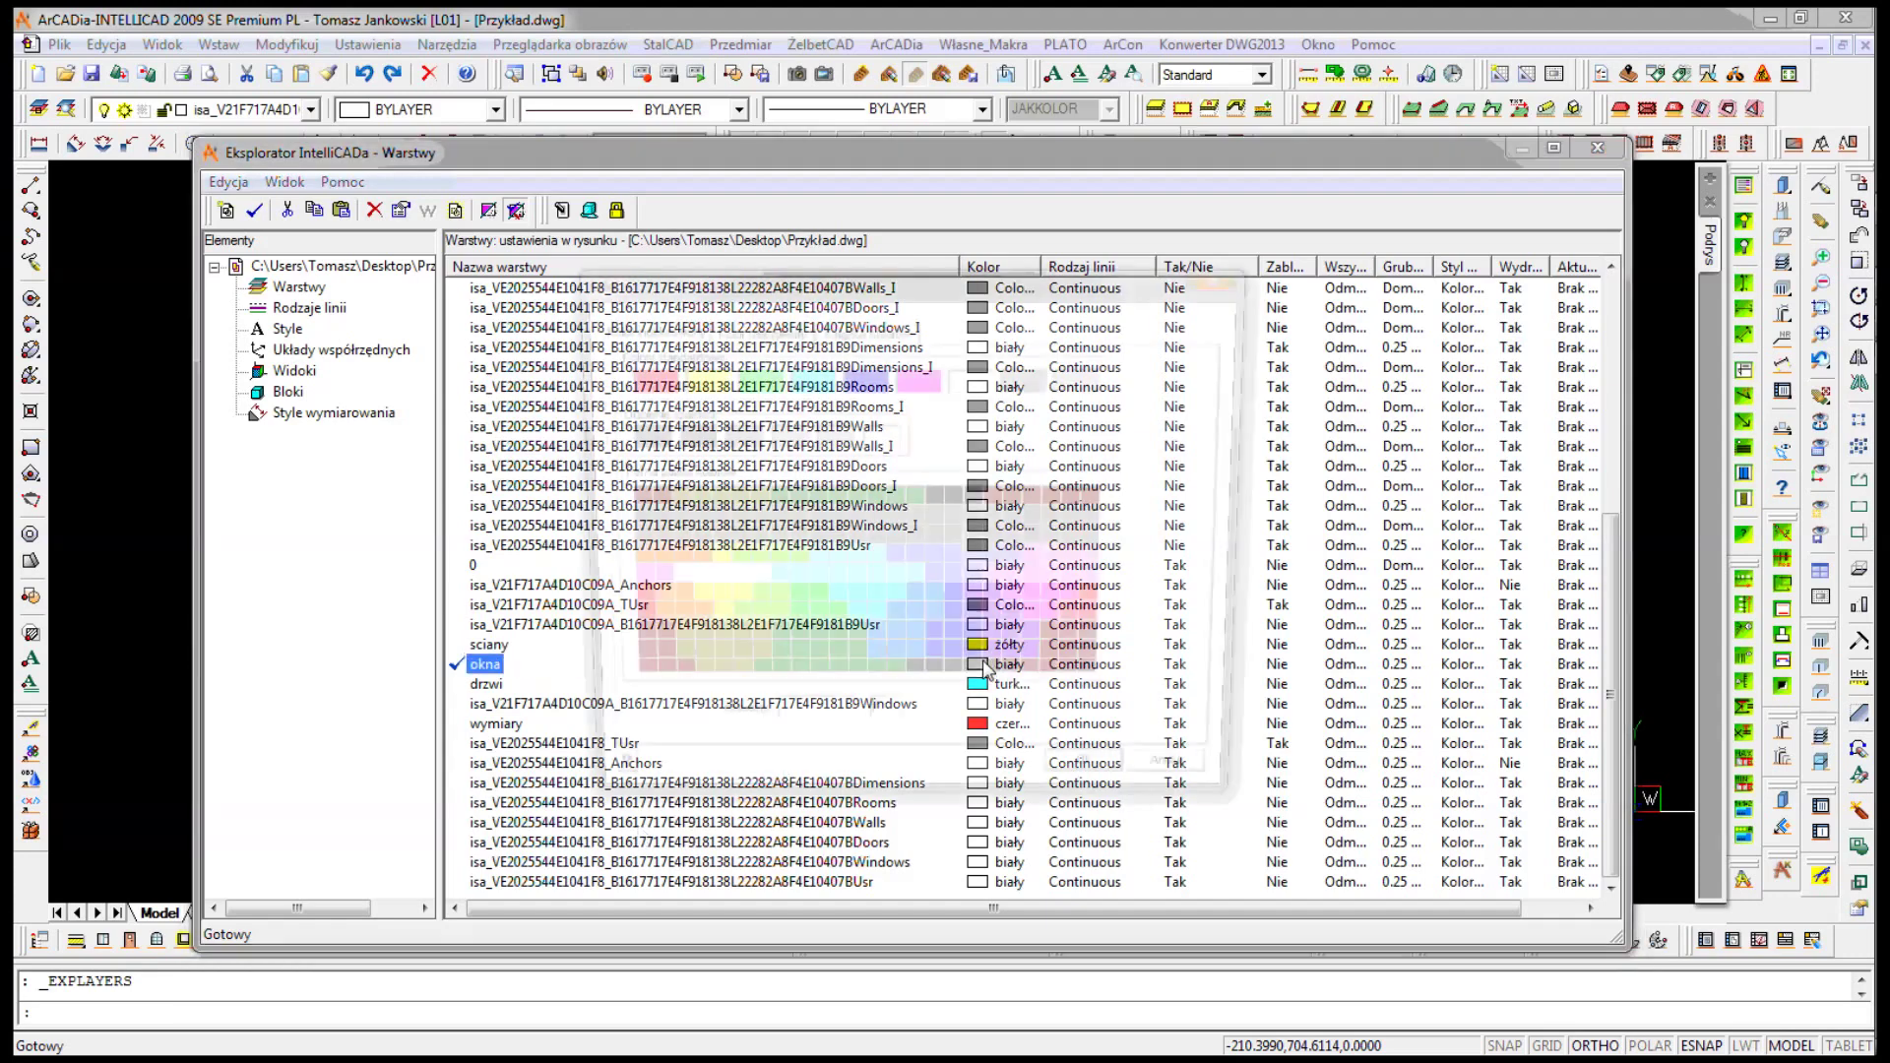
{"action": "left_click", "coordinate": [853, 384]}
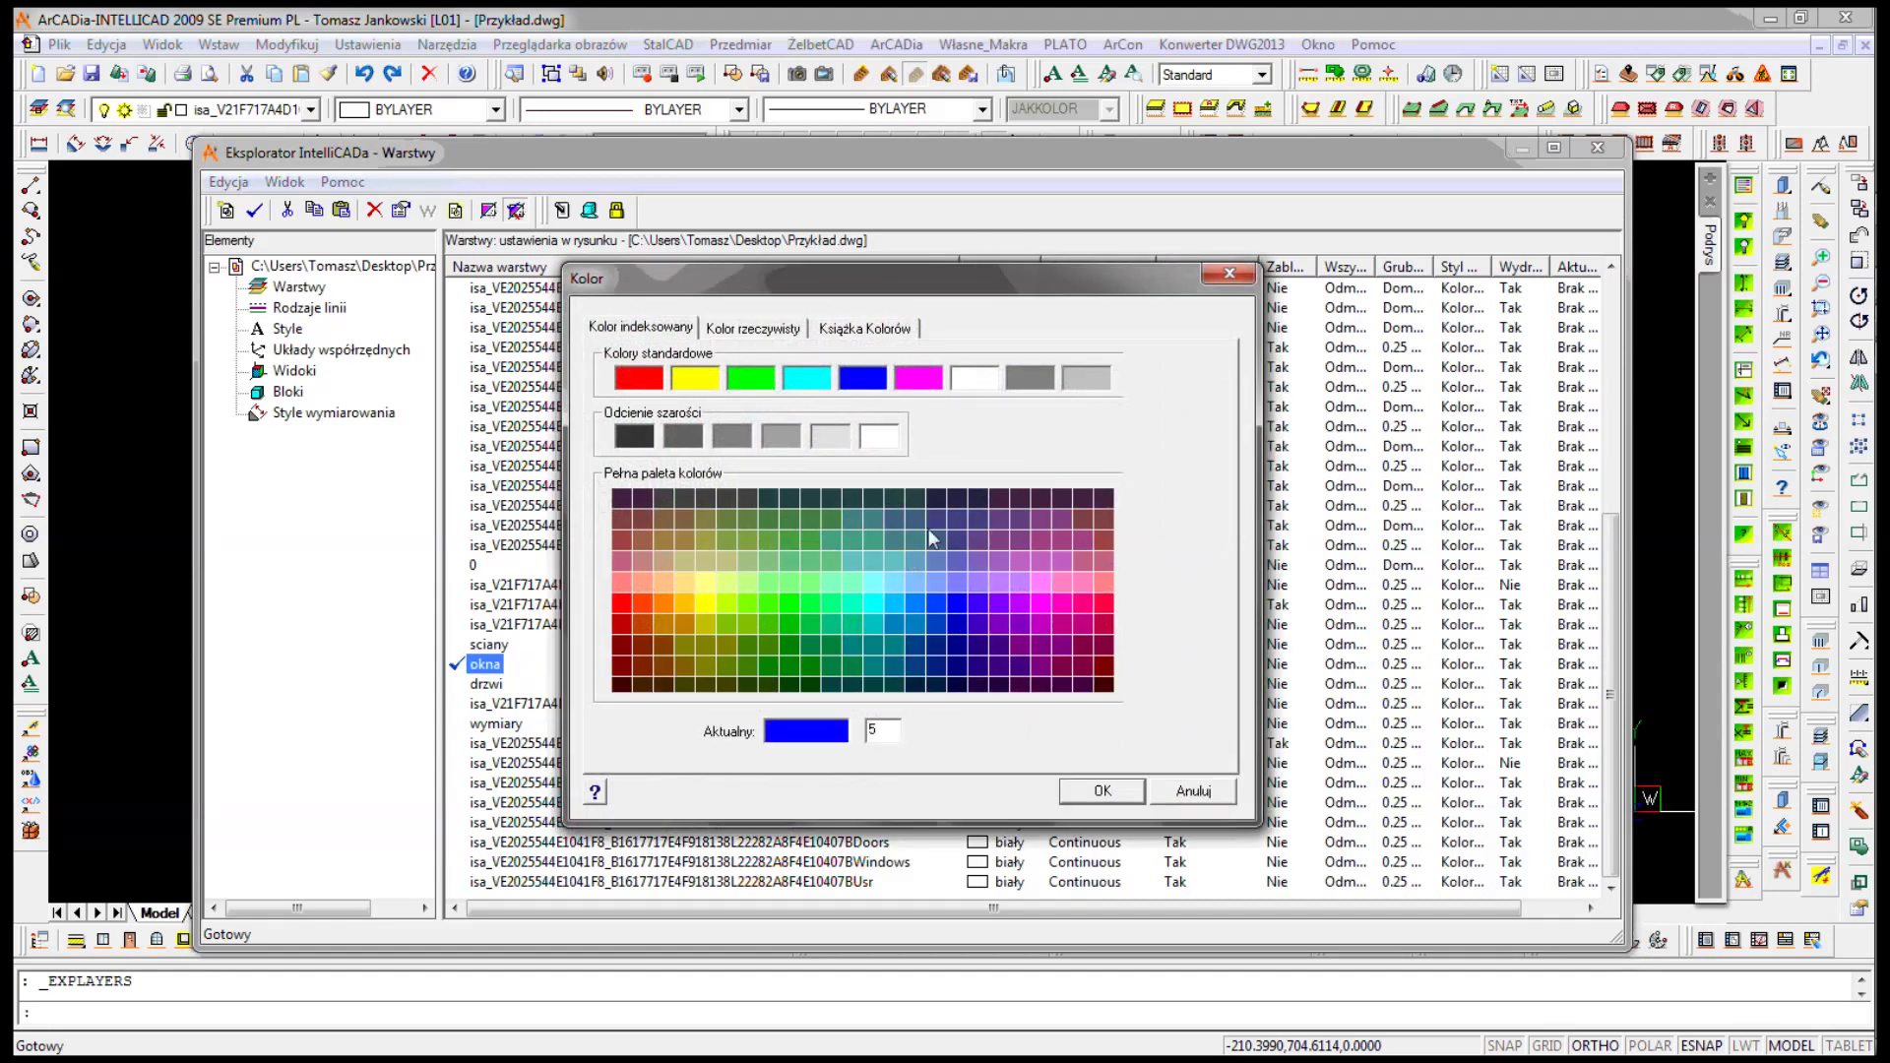
{"action": "left_click", "coordinate": [1128, 794]}
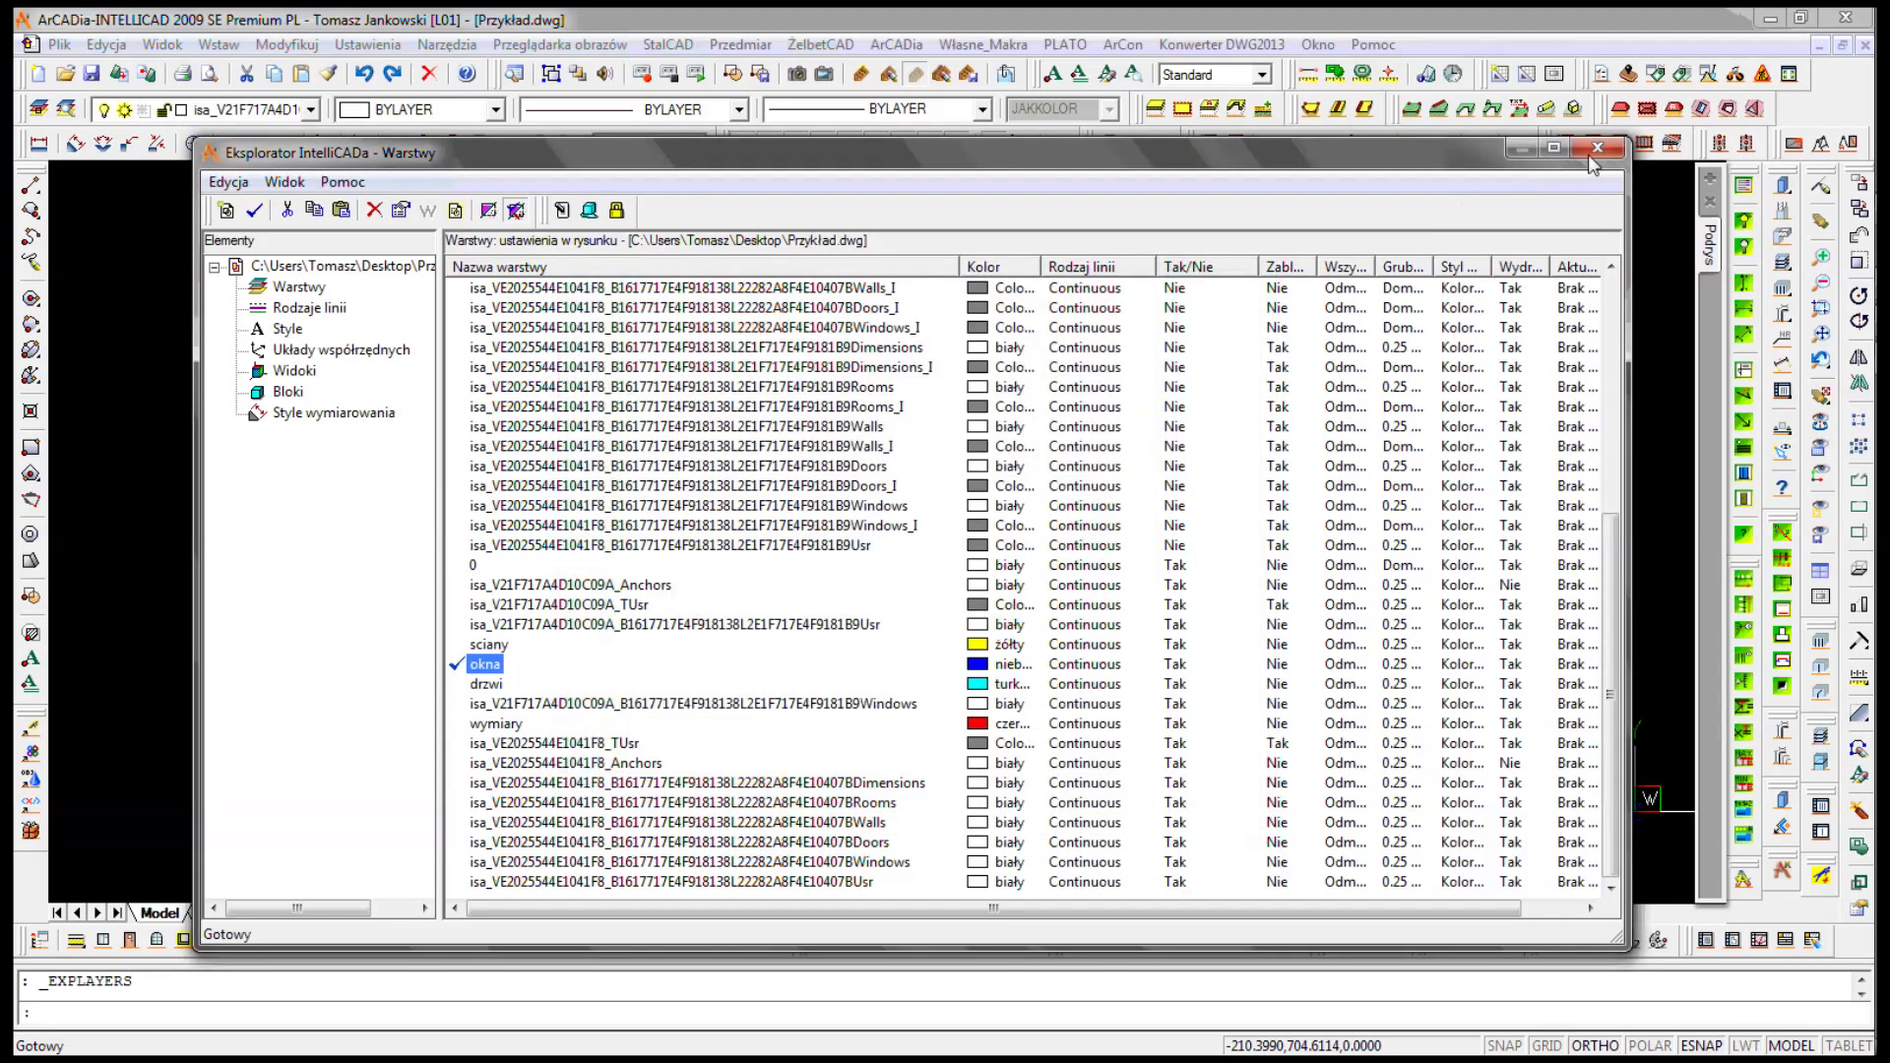
{"action": "left_click", "coordinate": [1597, 146]}
{"action": "middle_click_drag", "start_coordinate": [768, 416], "coordinate": [716, 545]}
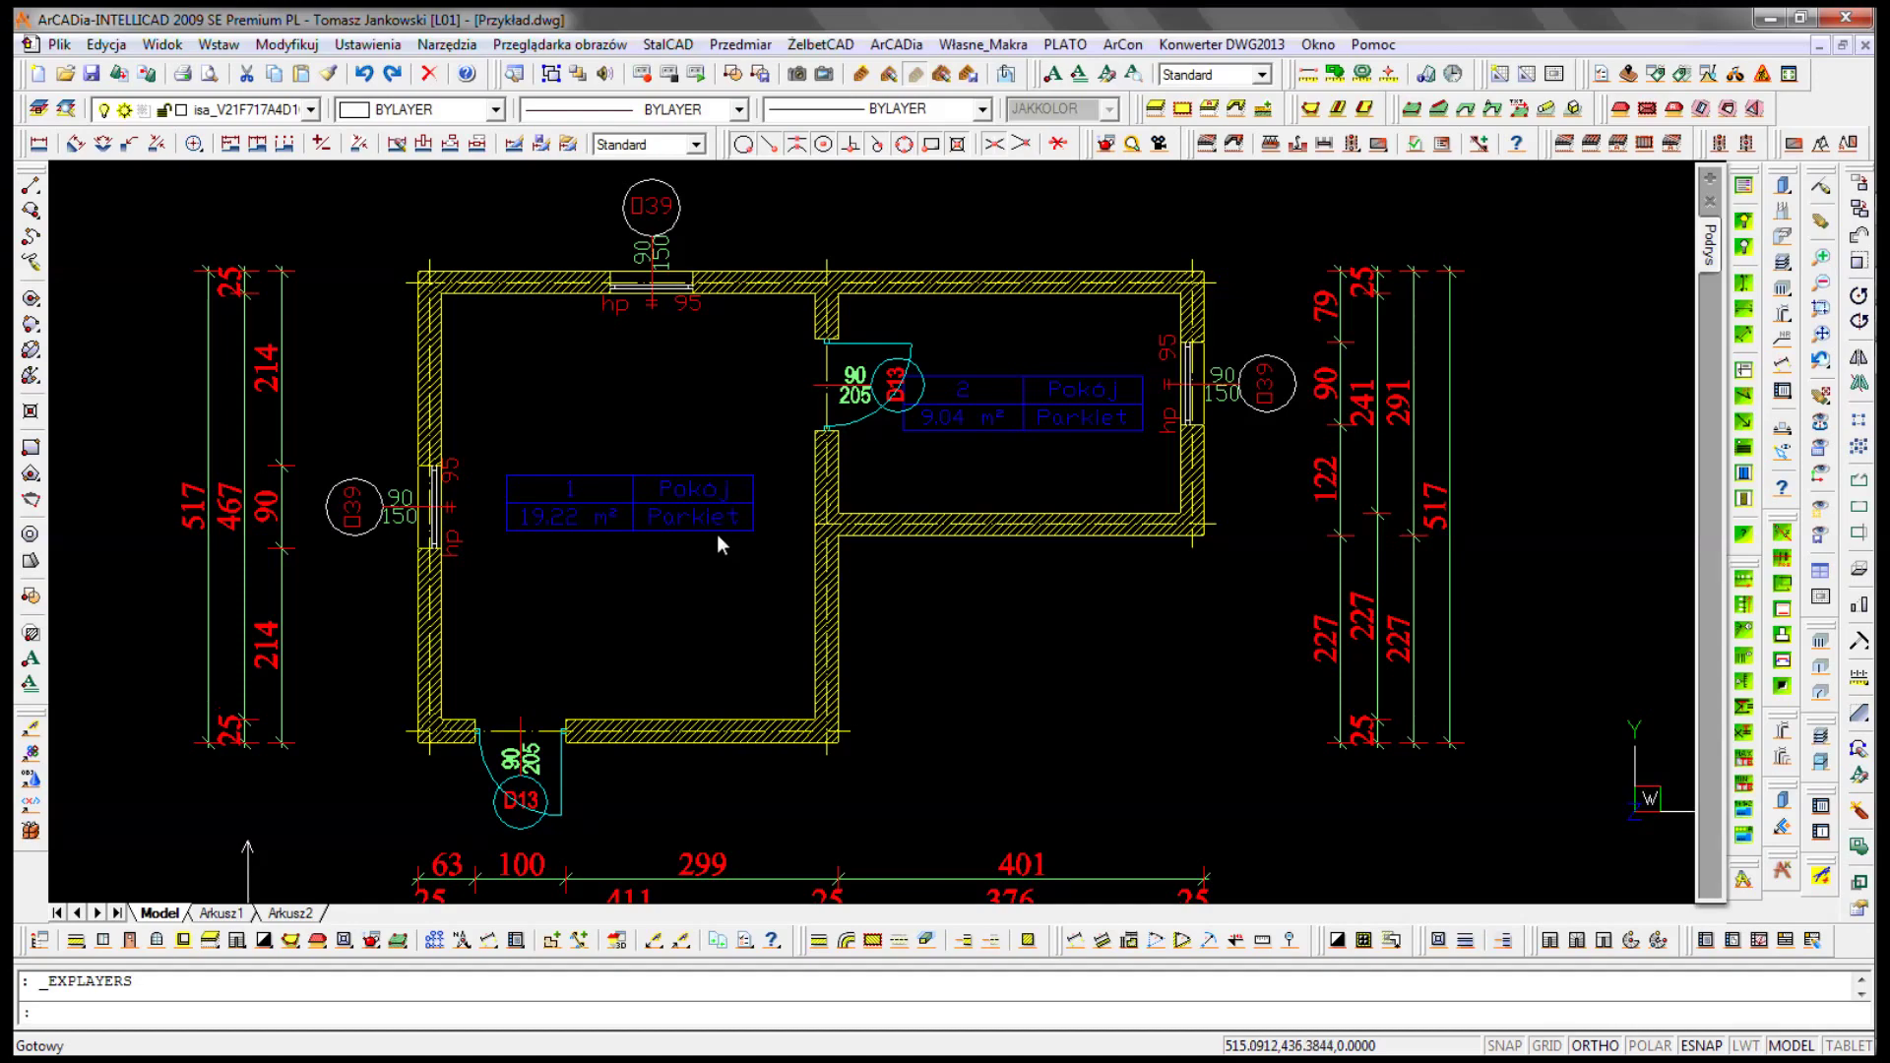
- Select the room 1 label and bring up the layer explorer
{"action": "left_click", "coordinate": [662, 530]}
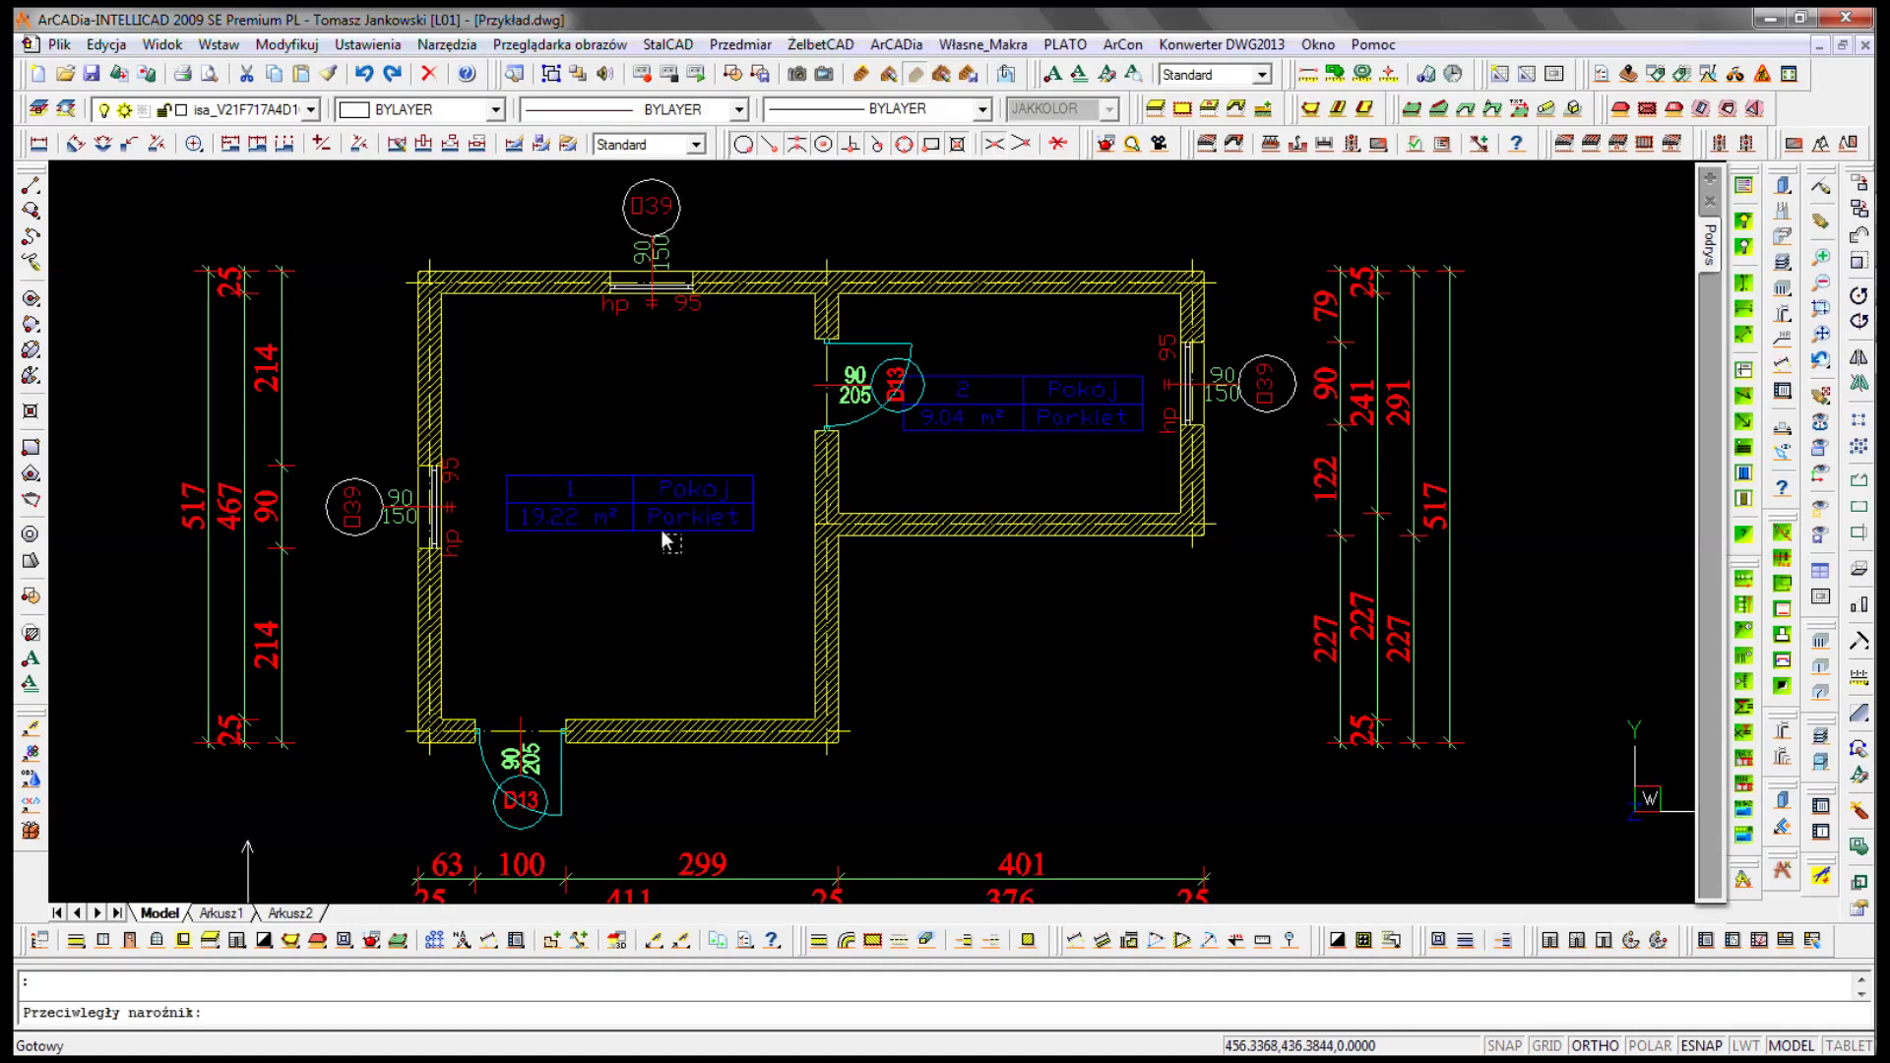
{"action": "left_click", "coordinate": [65, 108]}
{"action": "left_click", "coordinate": [612, 595]}
{"action": "scroll", "coordinate": [591, 610], "scroll_direction": "down", "scroll_amount": 7}
- Rename the okna layer to metryki and colour it green
{"action": "left_click", "coordinate": [485, 665]}
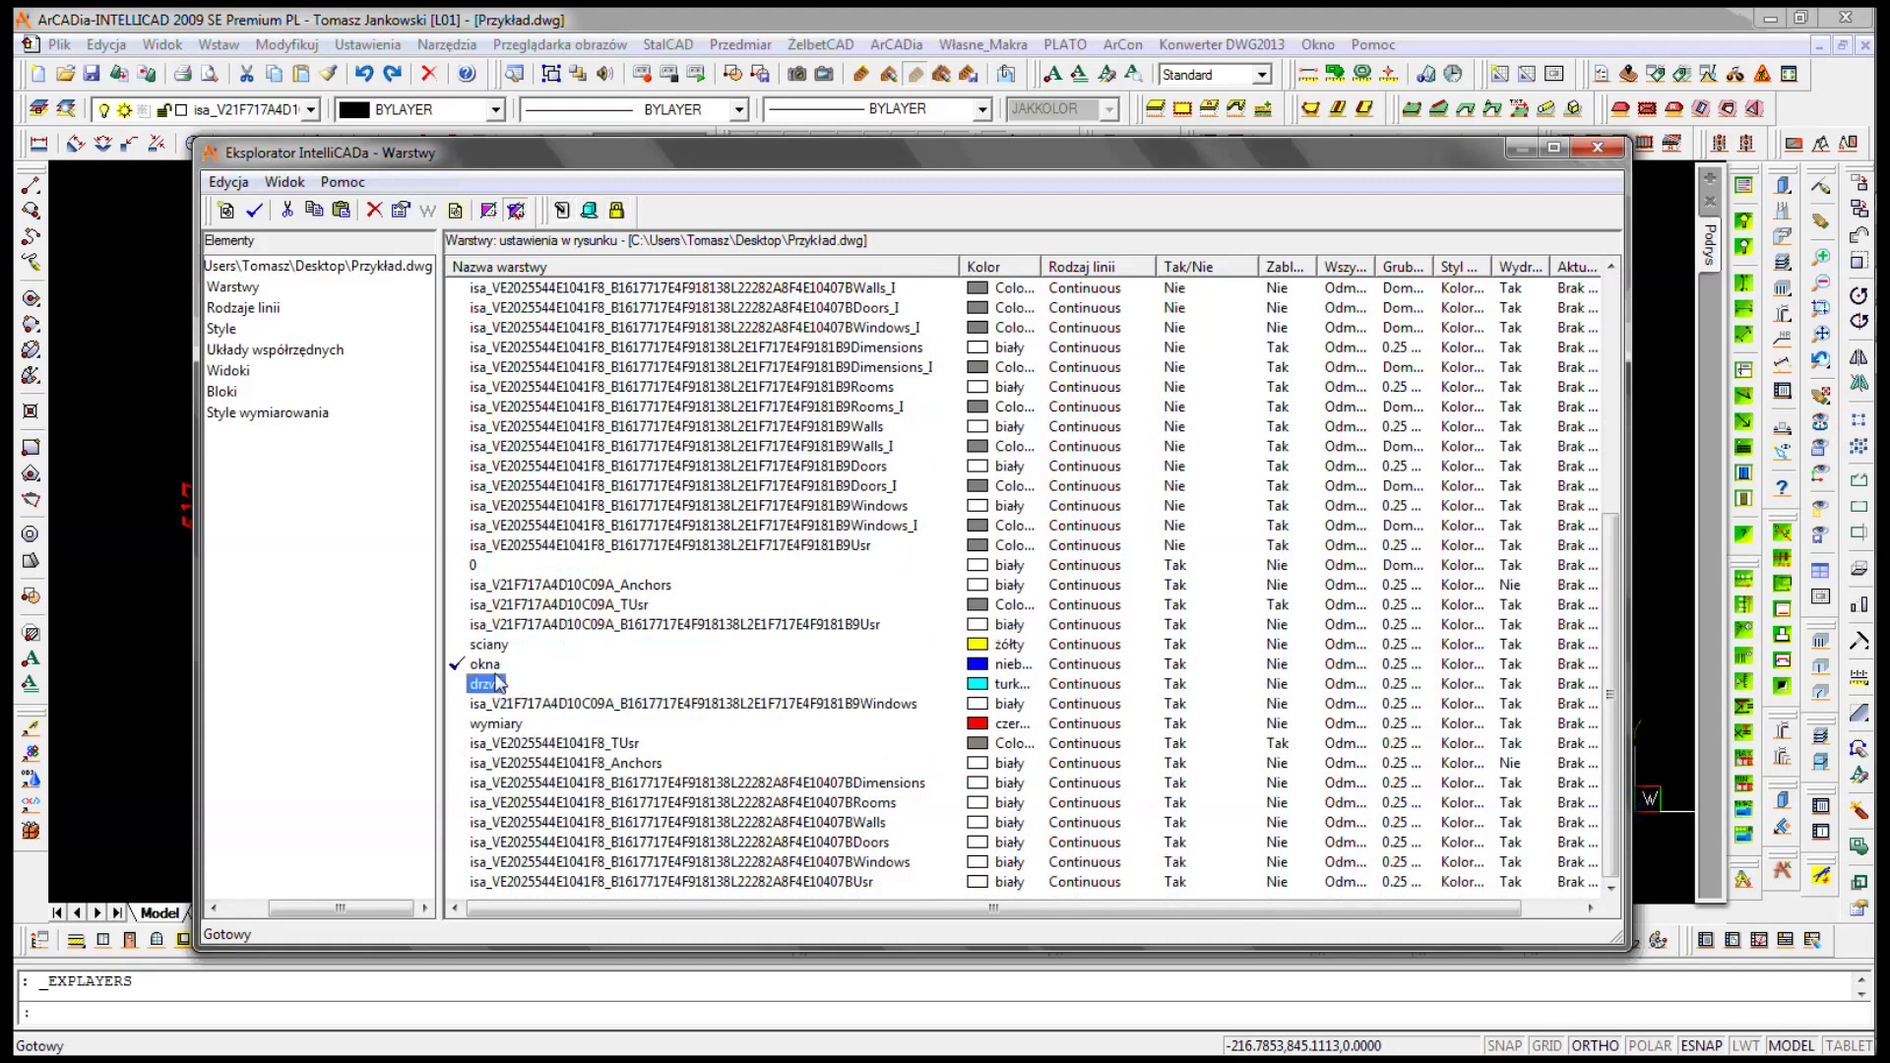
{"action": "right_click", "coordinate": [493, 666]}
{"action": "left_click", "coordinate": [535, 855]}
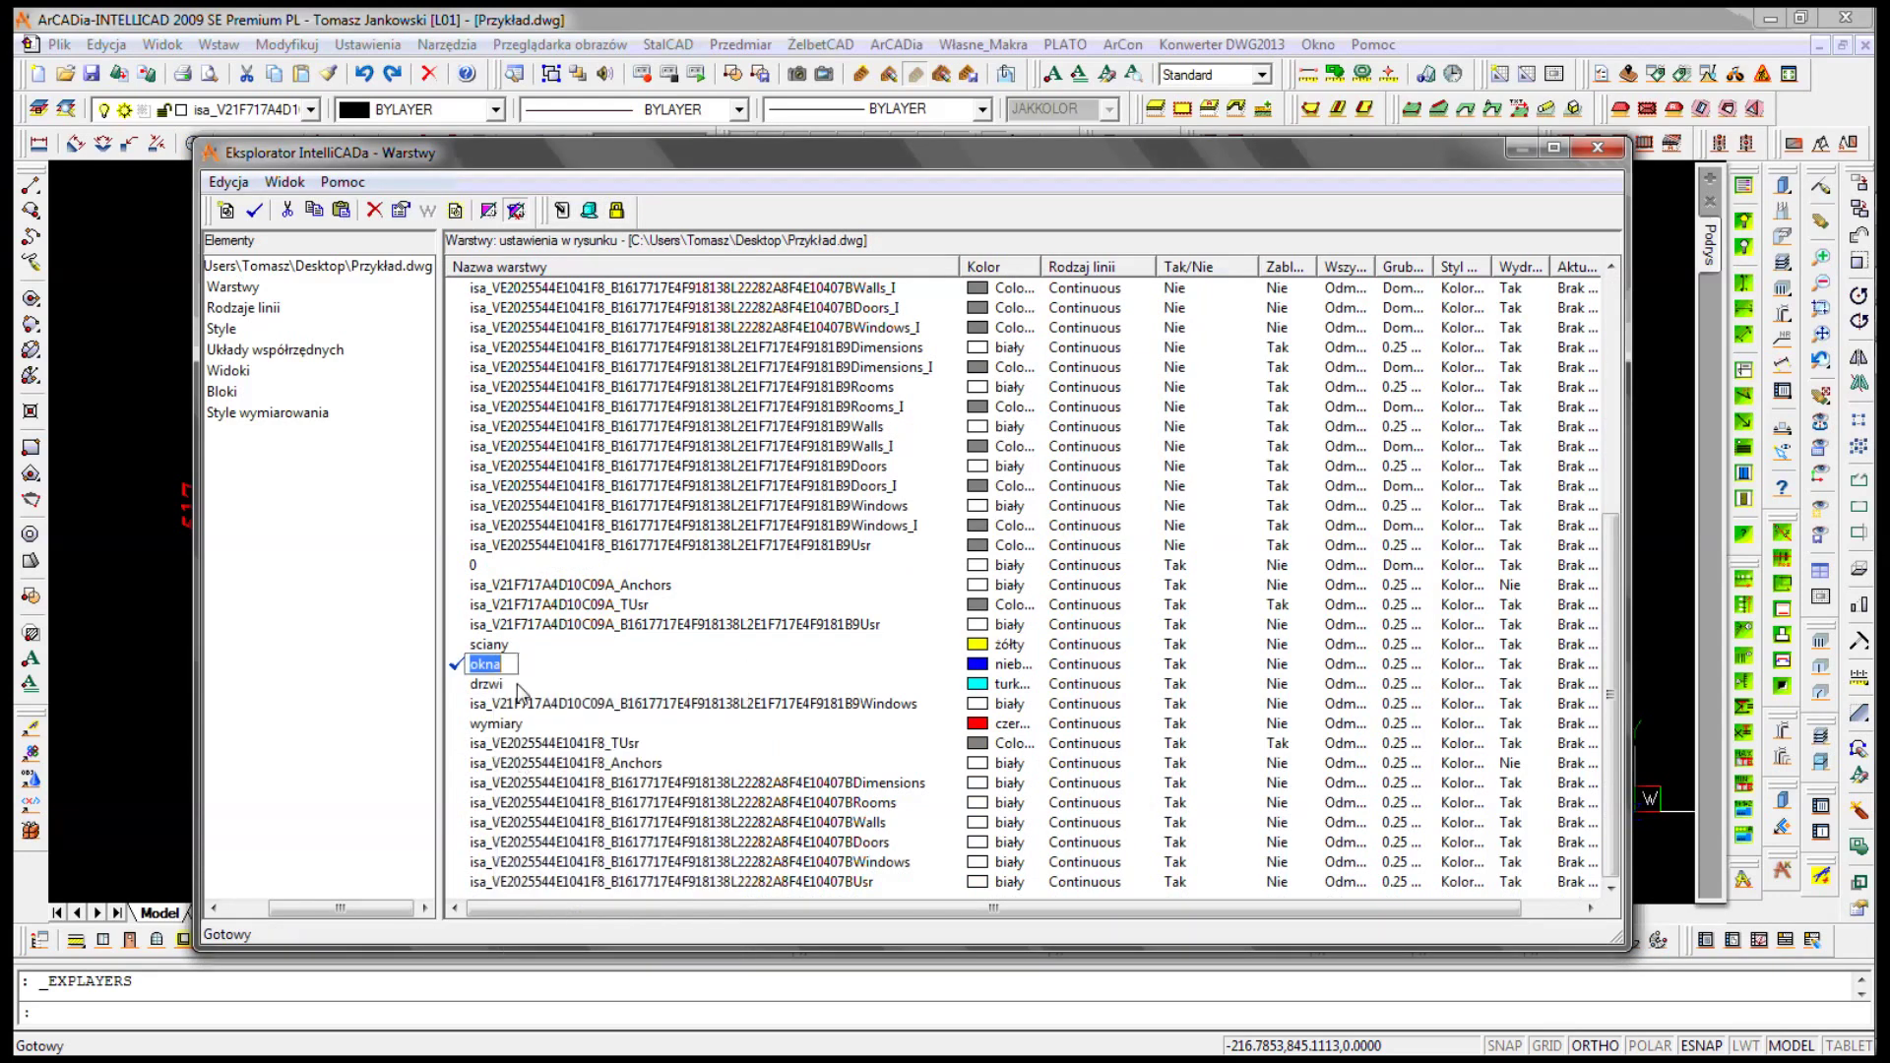
{"action": "type", "text": "metryki"}
{"action": "left_click", "coordinate": [979, 665]}
{"action": "left_click", "coordinate": [751, 378]}
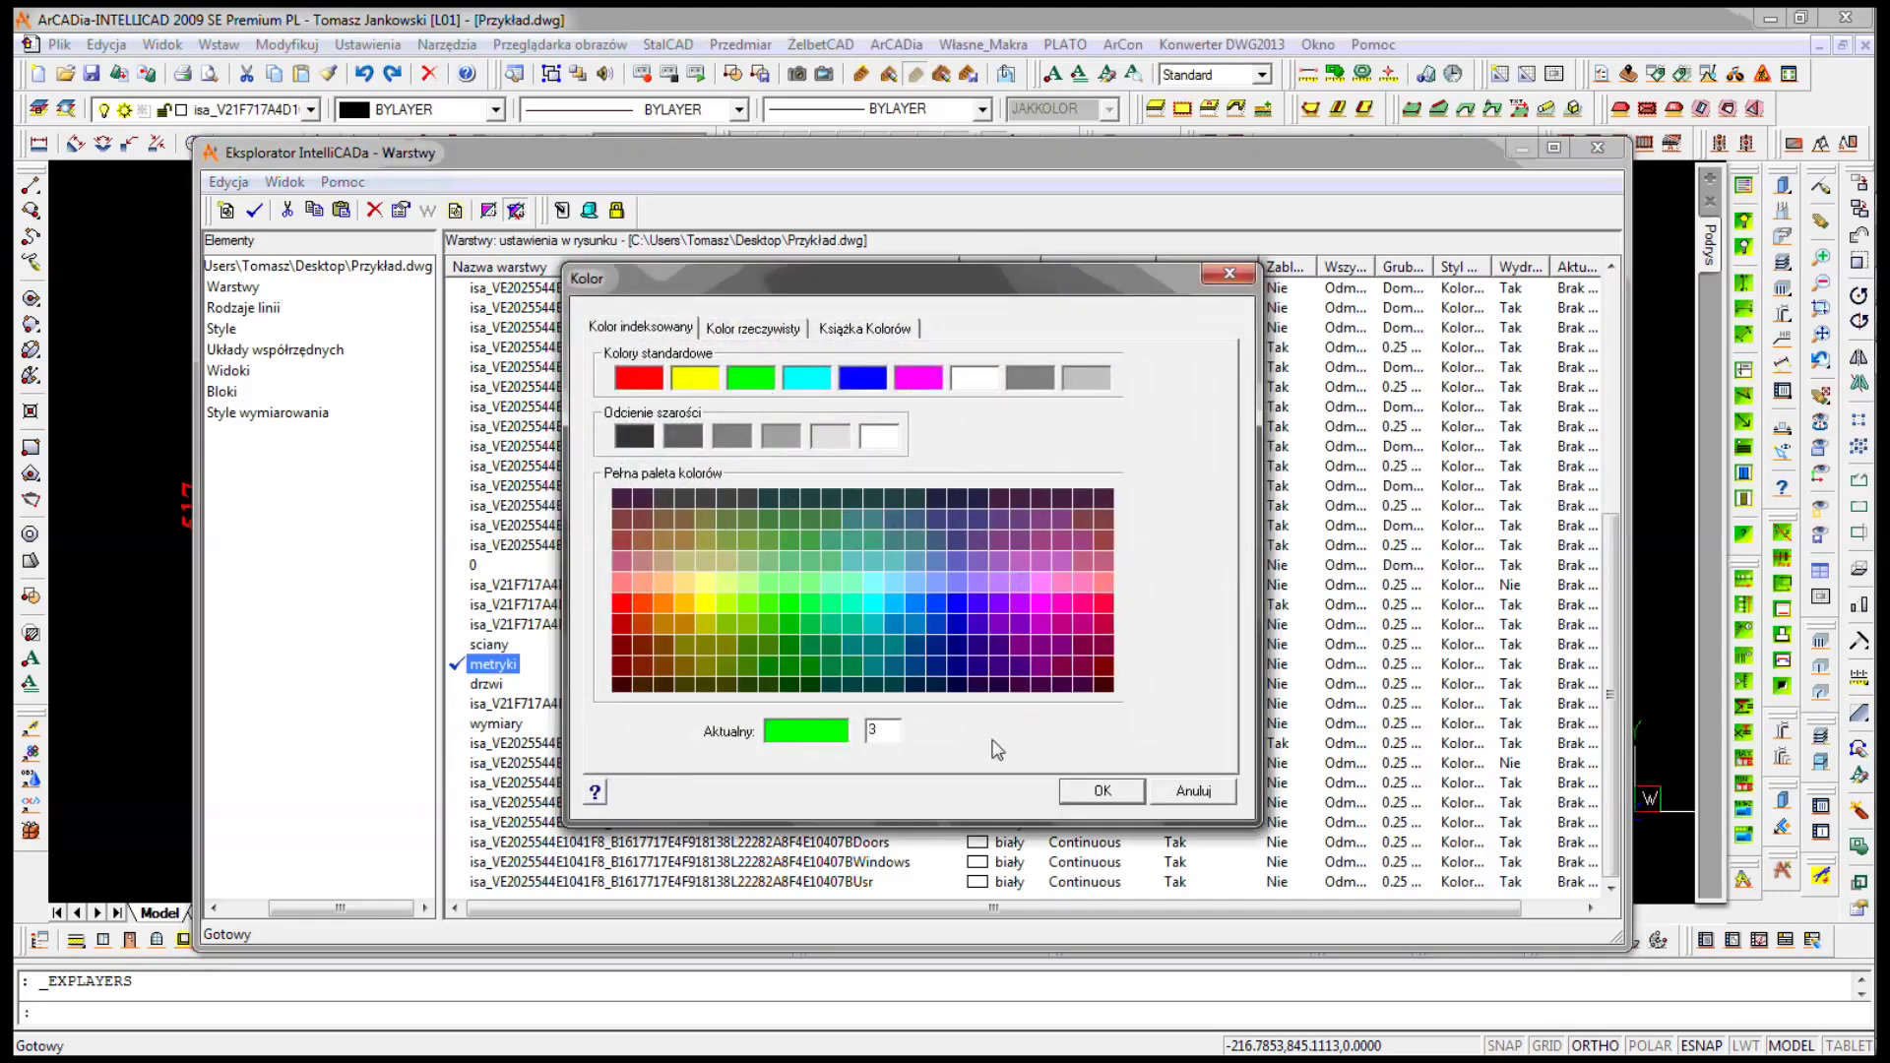
{"action": "left_click", "coordinate": [1100, 790]}
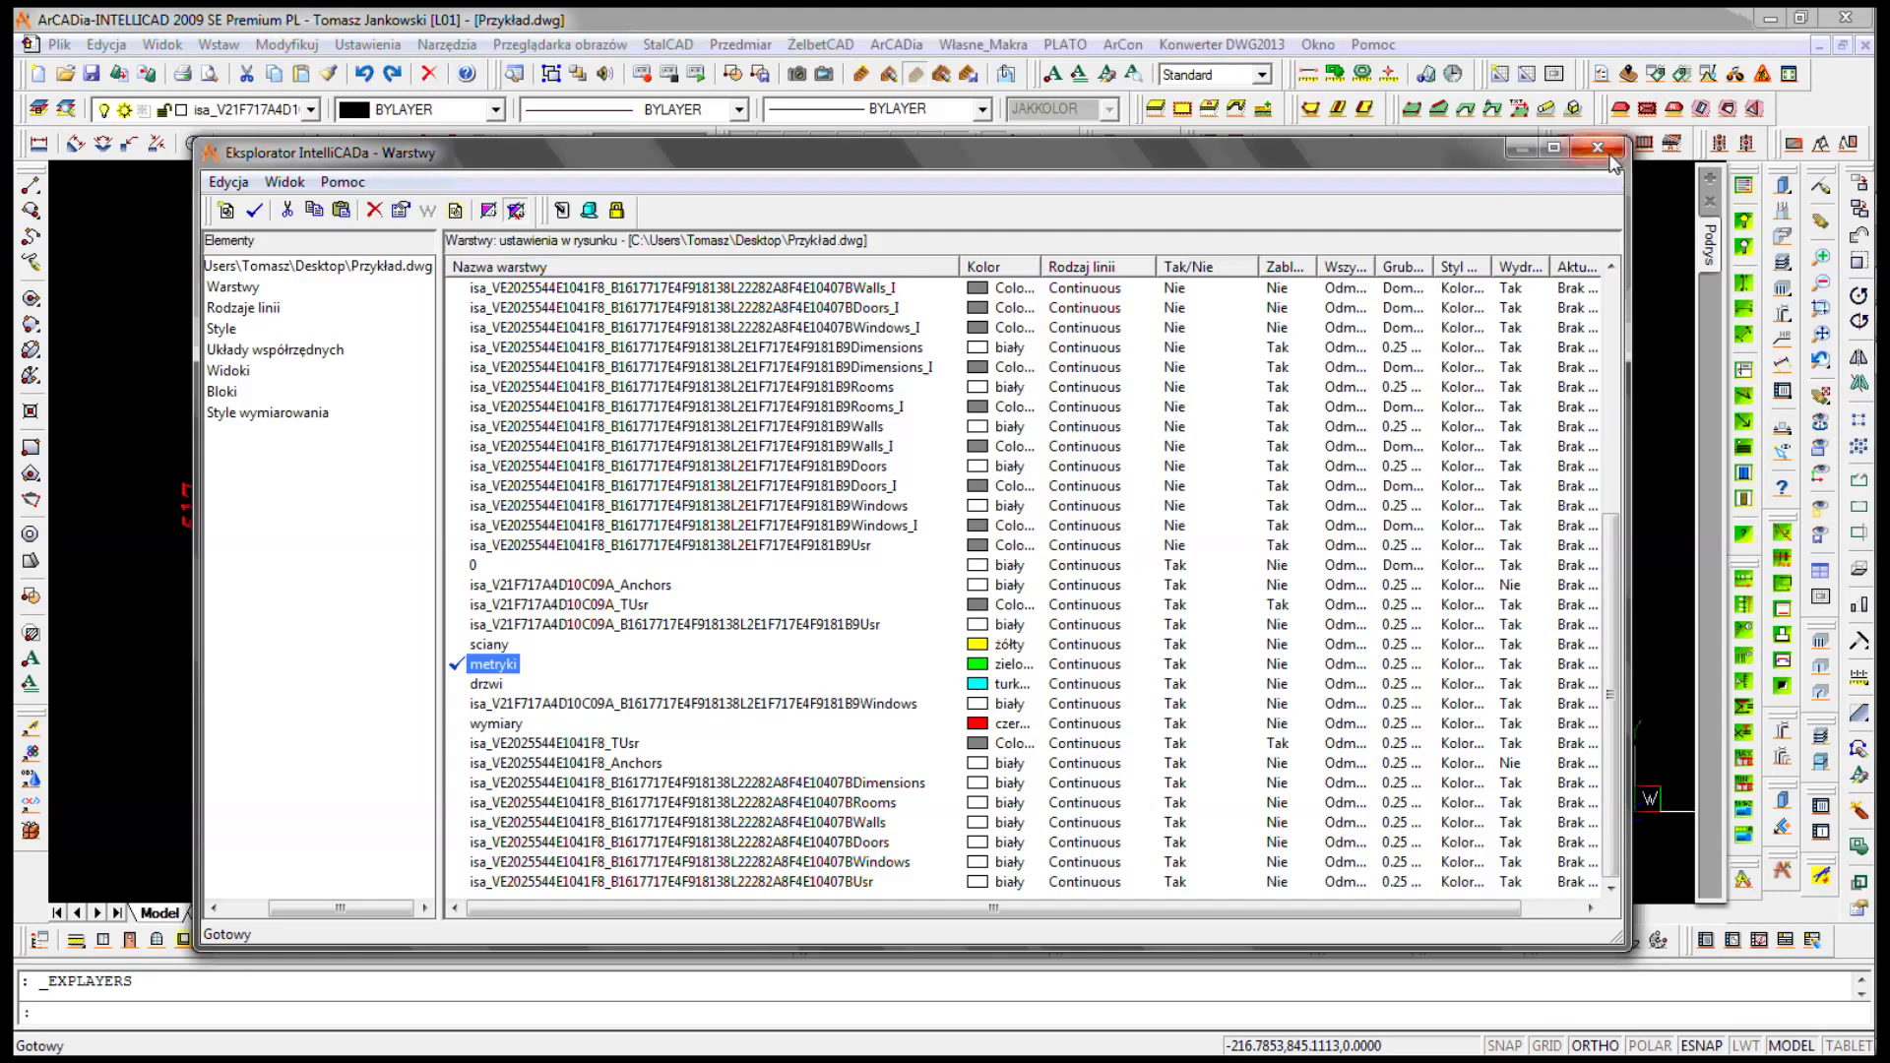
{"action": "left_click", "coordinate": [1597, 147]}
{"action": "scroll", "coordinate": [658, 581], "scroll_direction": "down", "scroll_amount": 2}
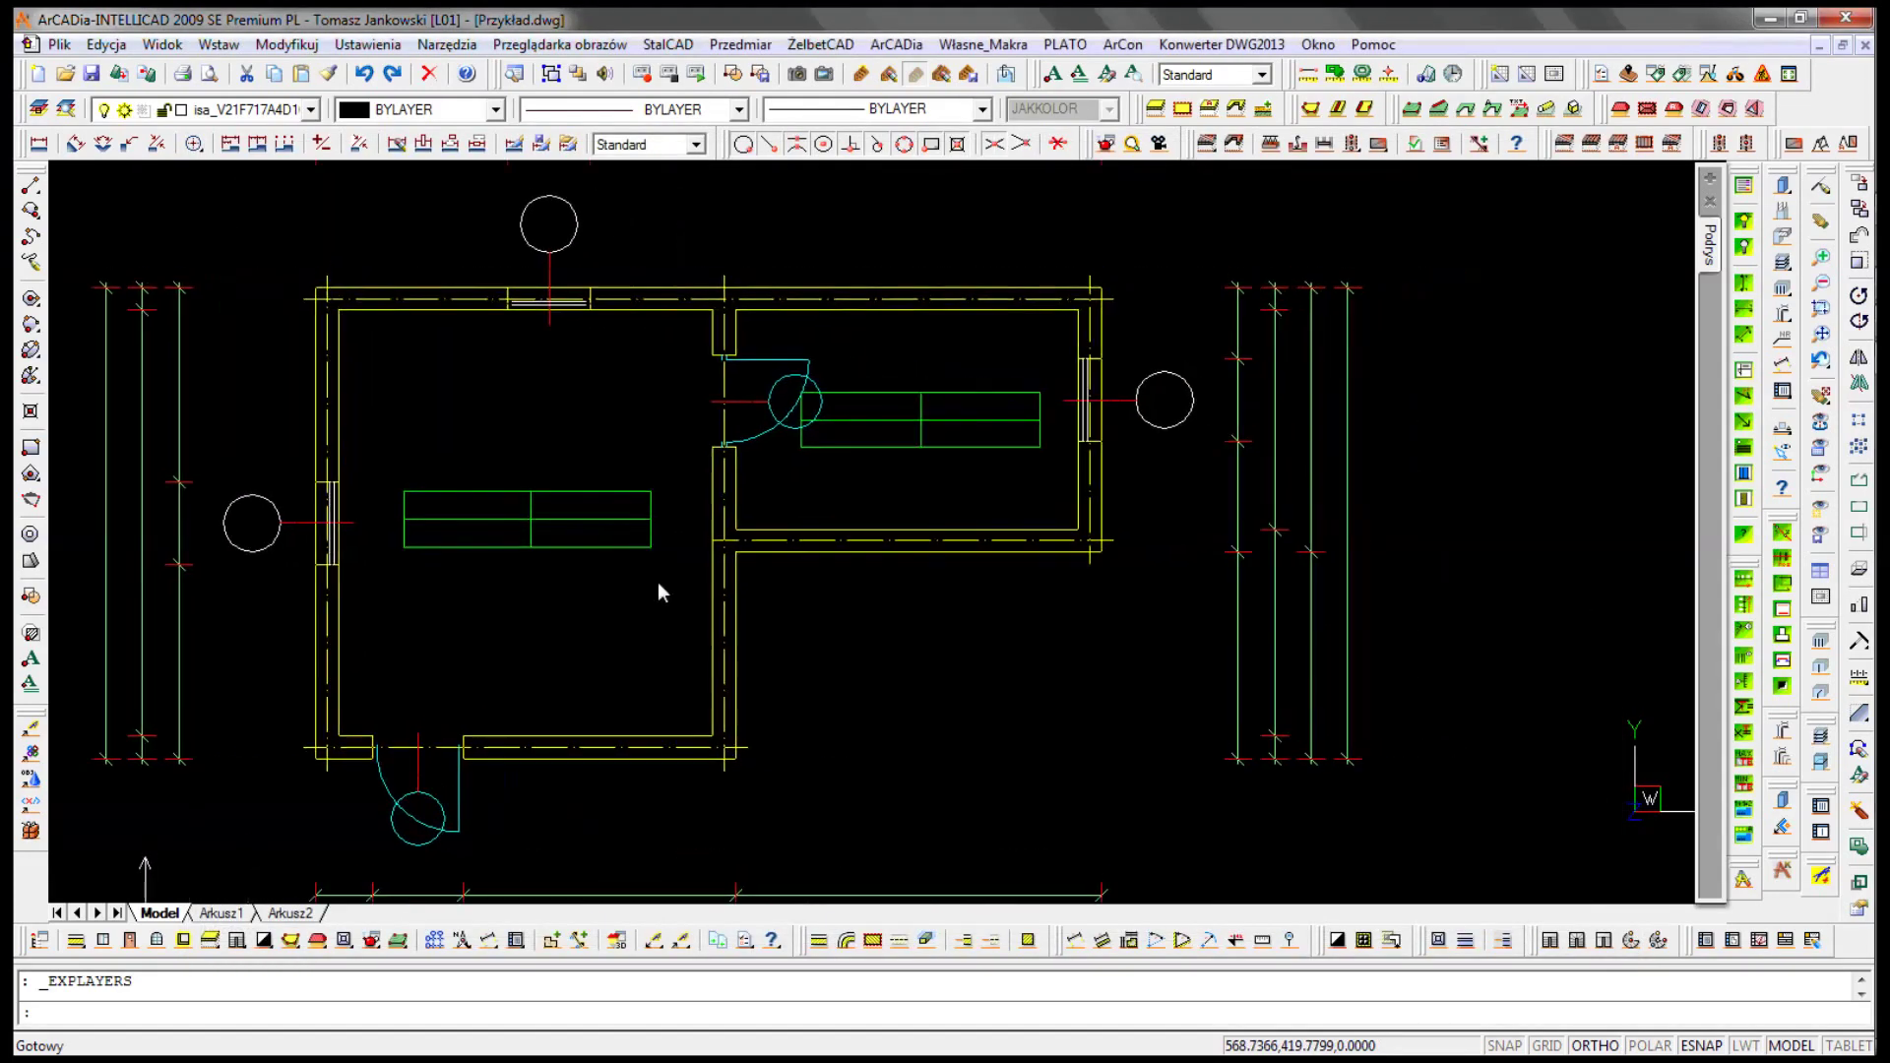
- Make a picked window's layer current and bring up the layer explorer
{"action": "left_click", "coordinate": [40, 109]}
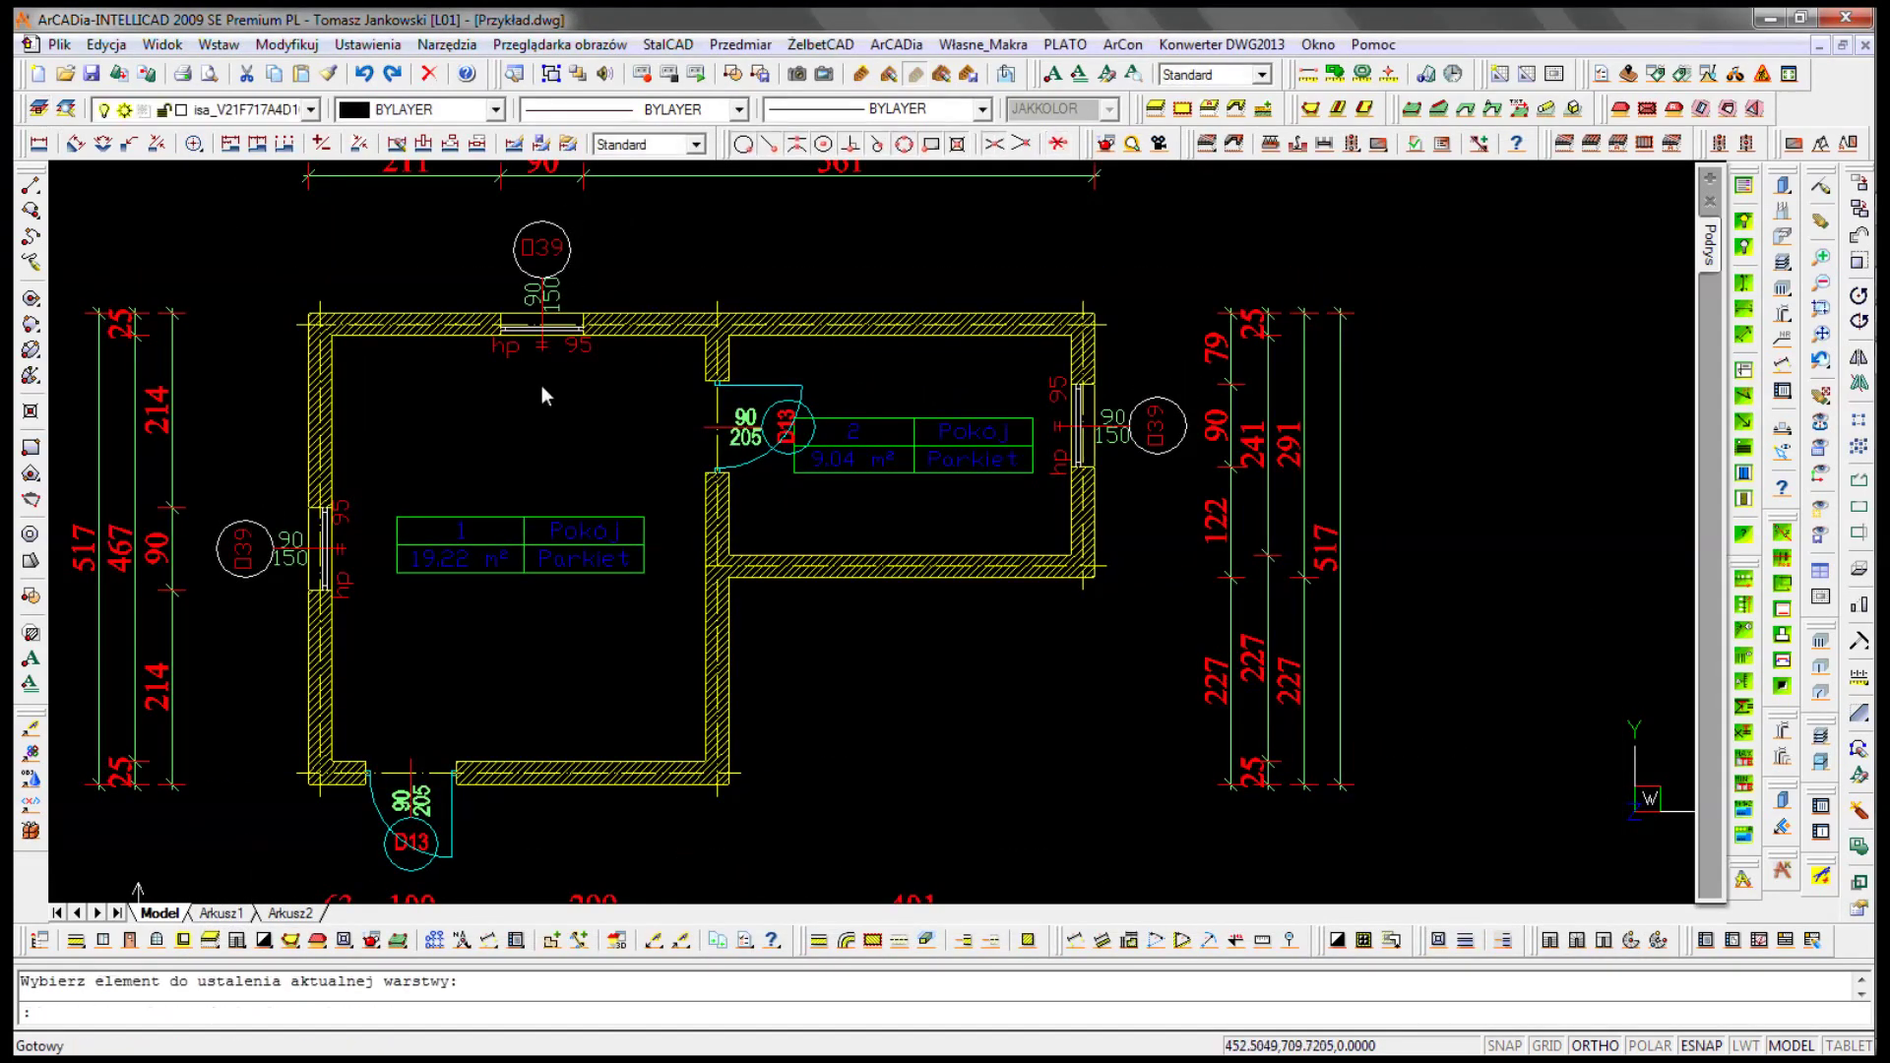
{"action": "left_click", "coordinate": [523, 545]}
{"action": "left_click", "coordinate": [66, 110]}
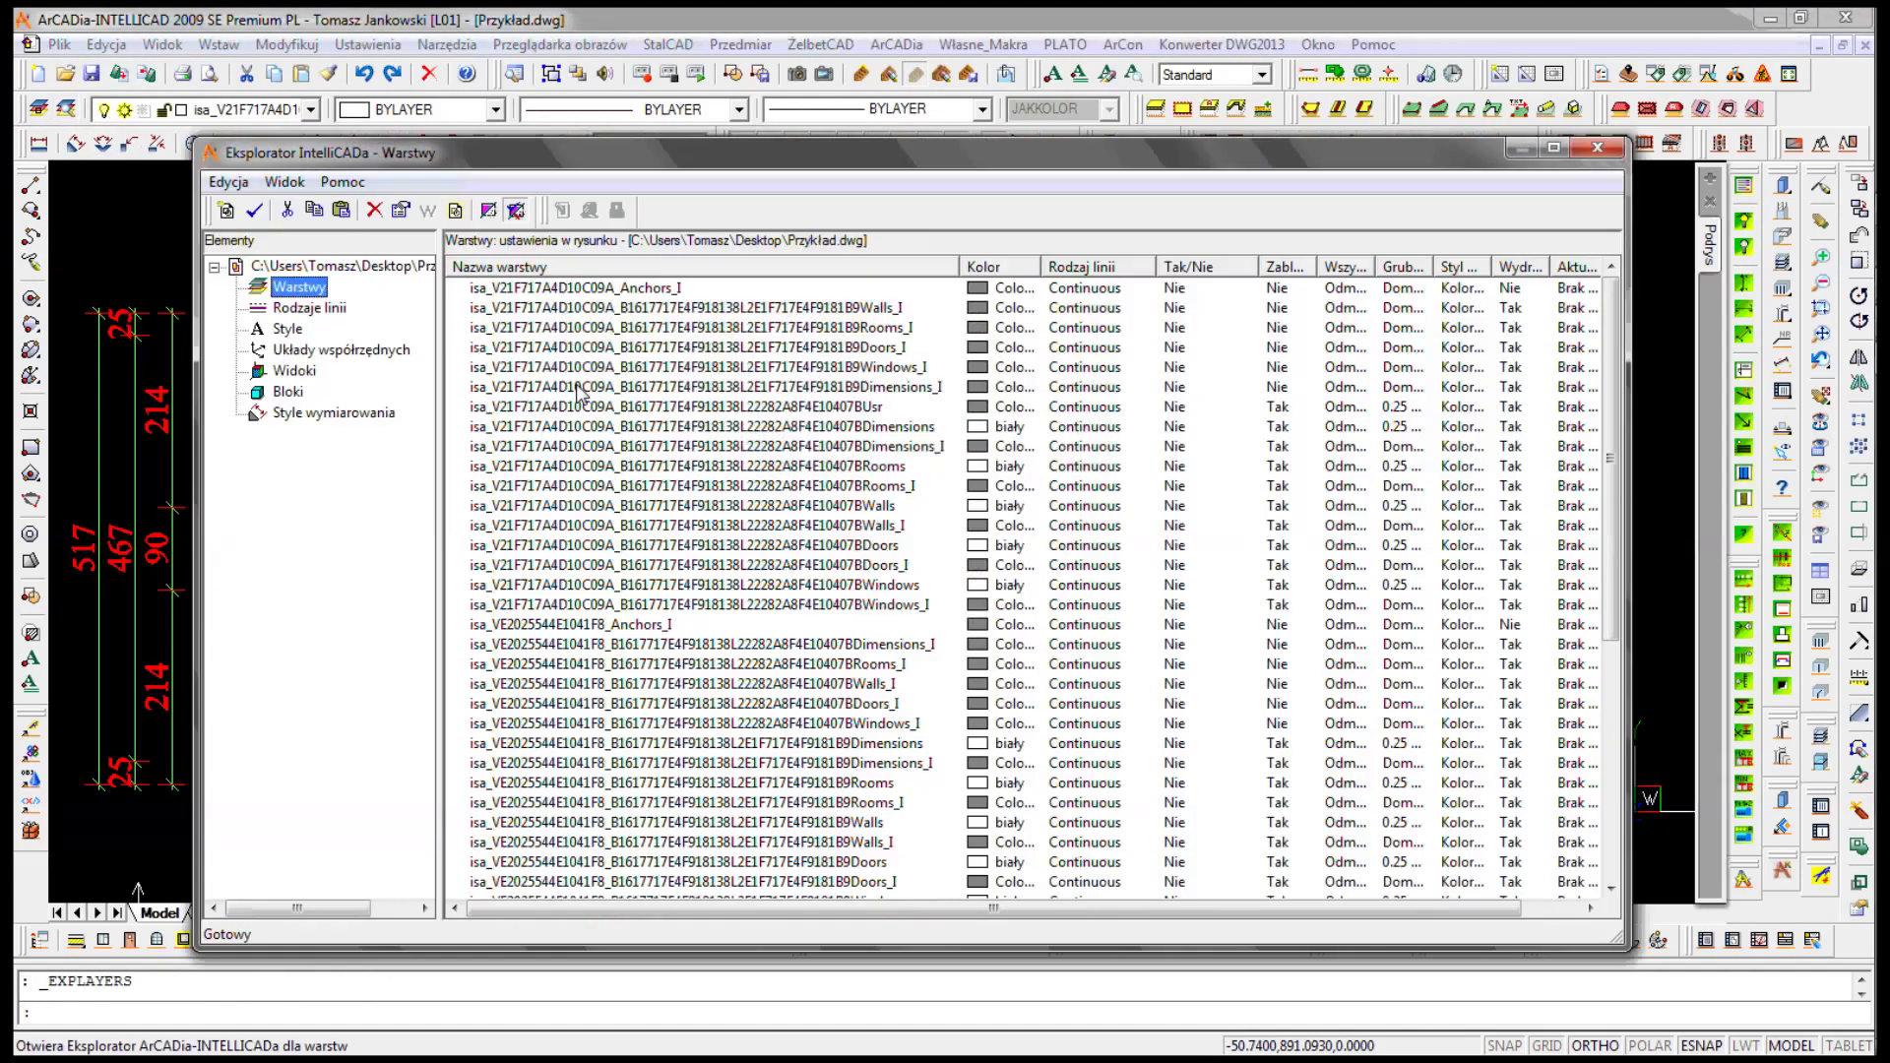
{"action": "left_click_drag", "start_coordinate": [1612, 591], "coordinate": [1613, 827]}
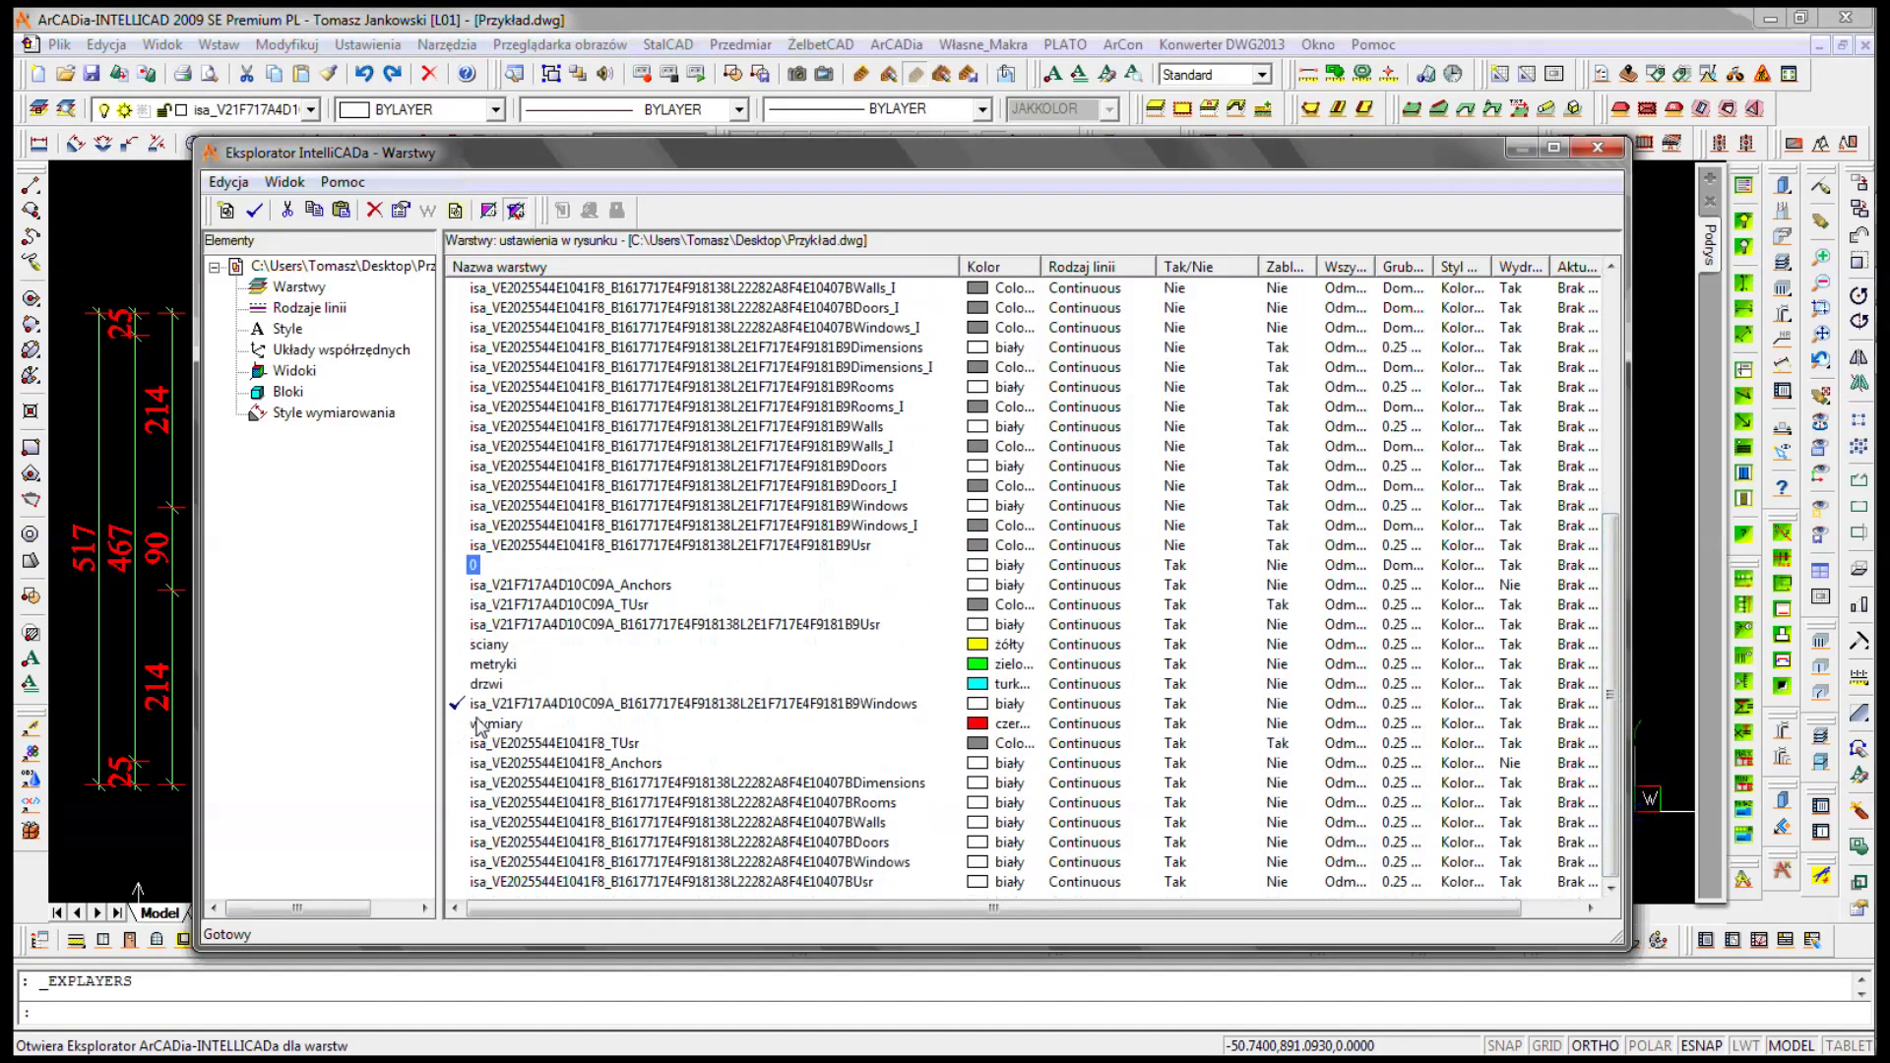
- Rename the B9Windows layer to okna and colour it blue
{"action": "right_click", "coordinate": [517, 708]}
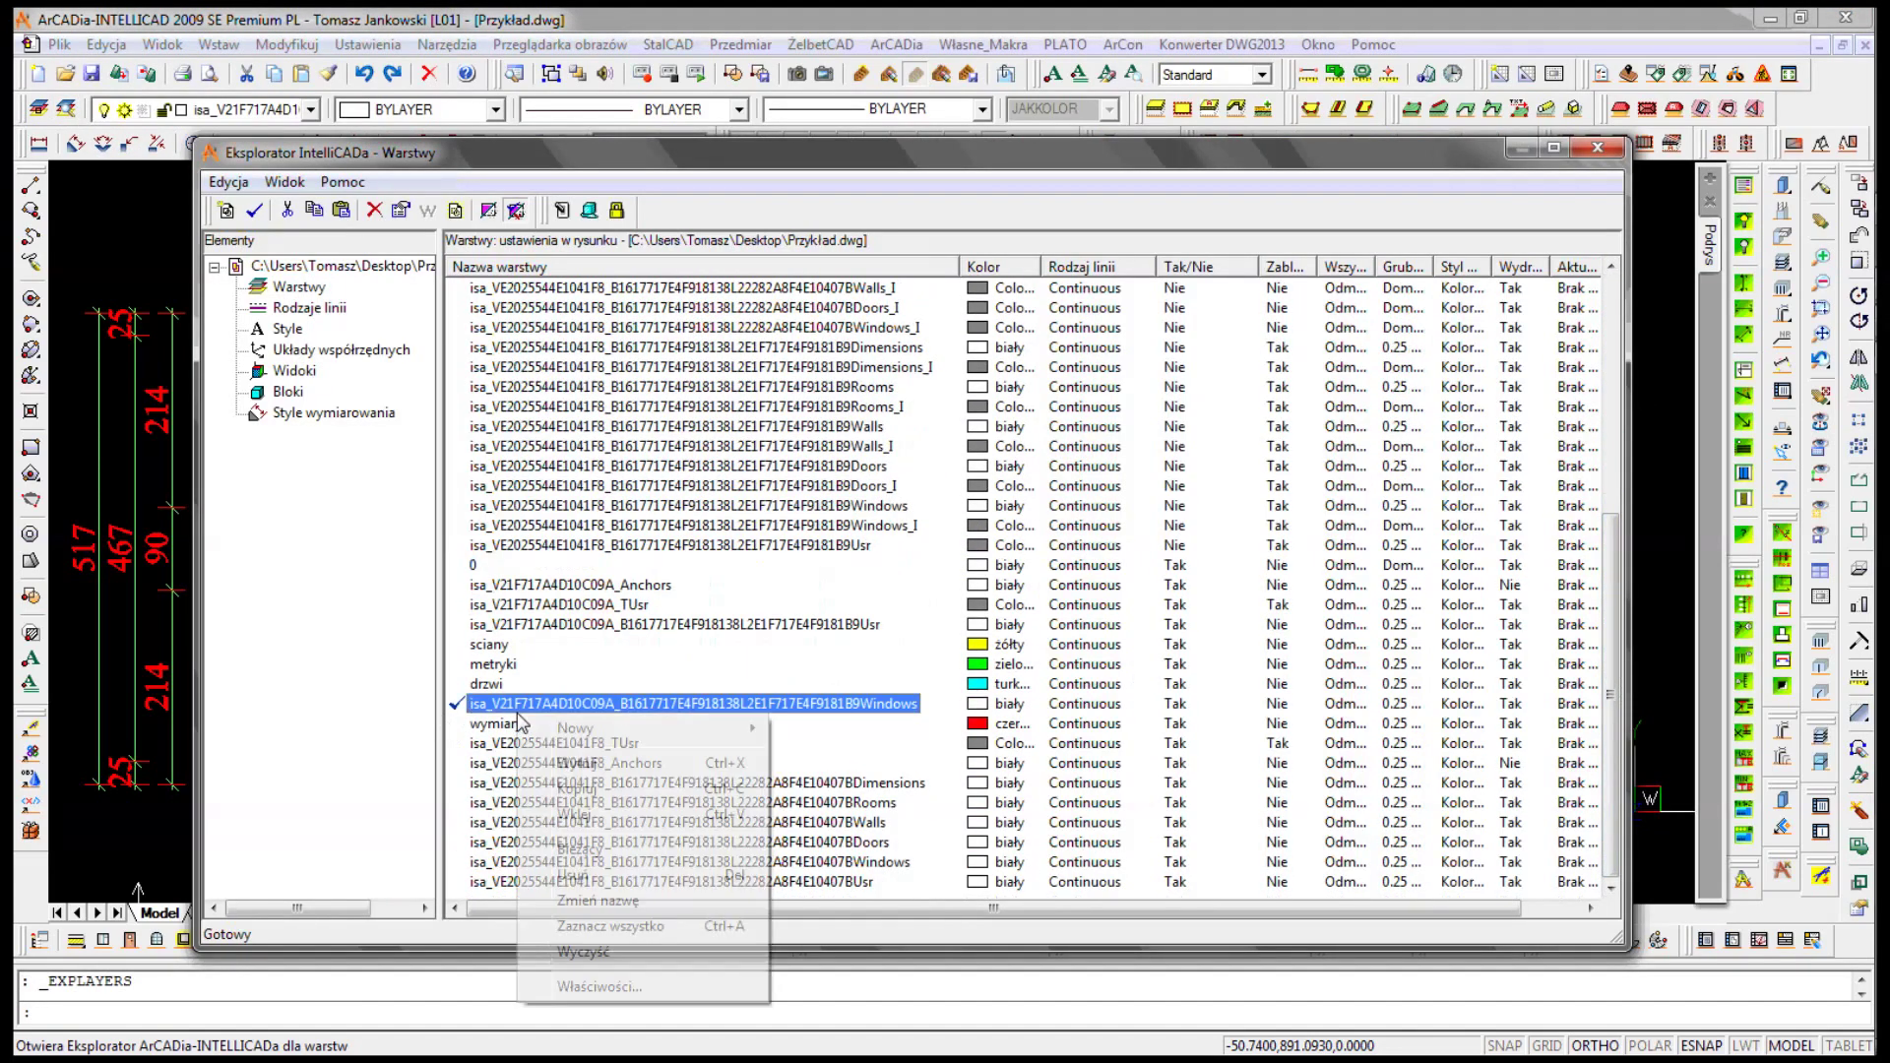
{"action": "left_click", "coordinate": [581, 907]}
{"action": "type", "text": "okna"}
{"action": "key", "text": "Return"}
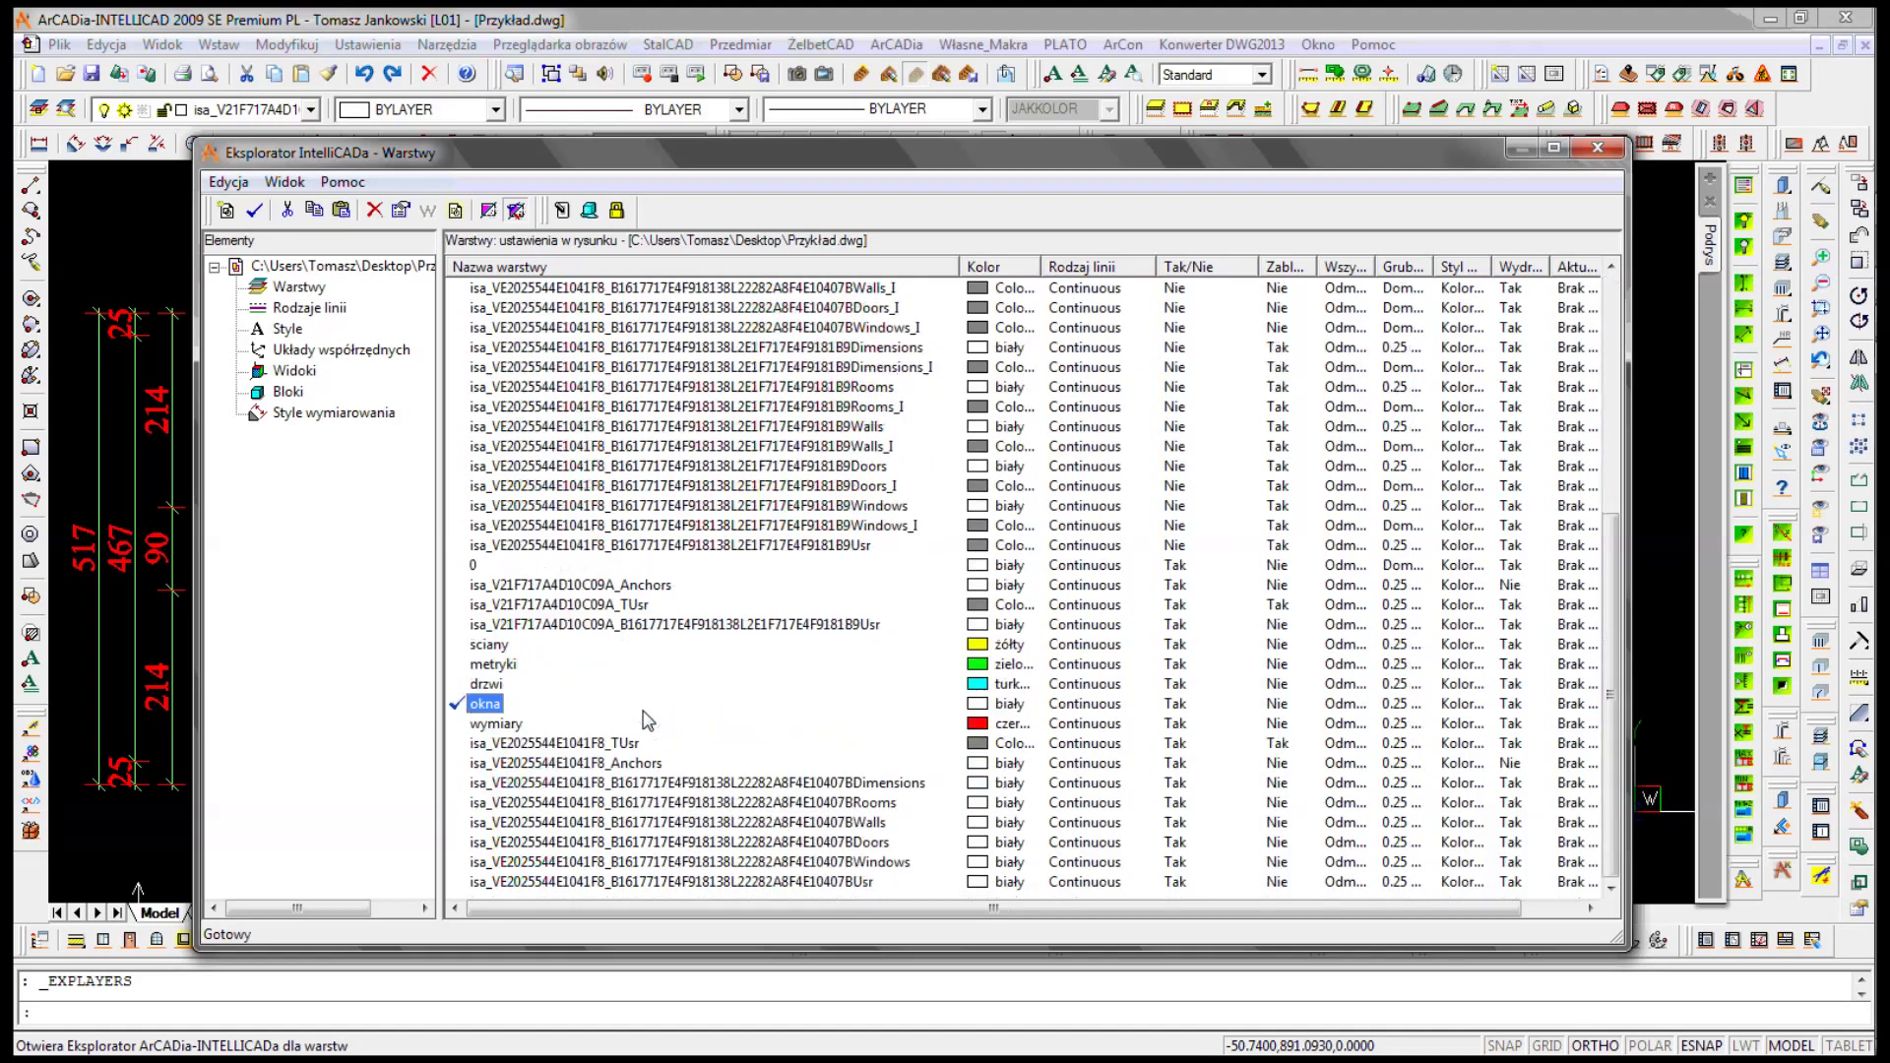
{"action": "left_click", "coordinate": [975, 705]}
{"action": "left_click", "coordinate": [864, 384]}
{"action": "left_click", "coordinate": [1097, 792]}
{"action": "left_click", "coordinate": [1597, 147]}
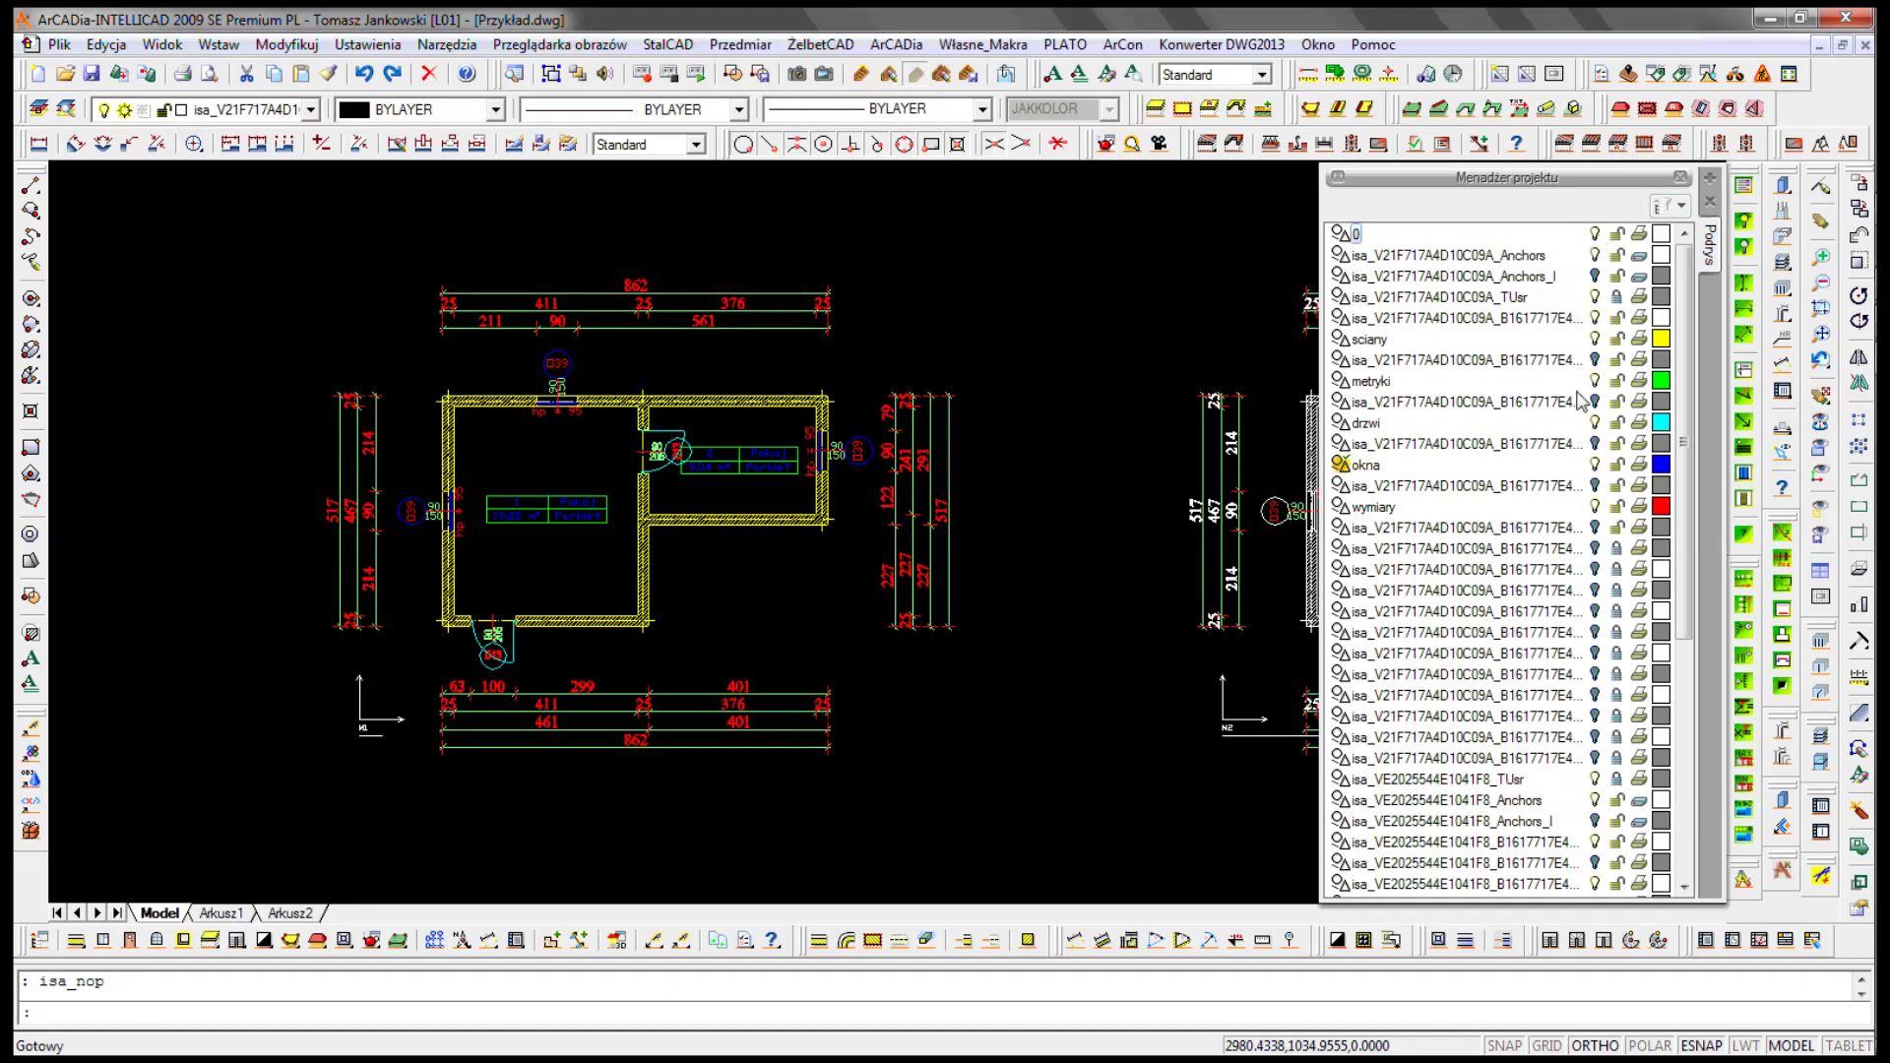
- Turn off the sciany, metryki, drzwi, okna and wymiary layers to check their contents
{"action": "left_click", "coordinate": [1595, 339]}
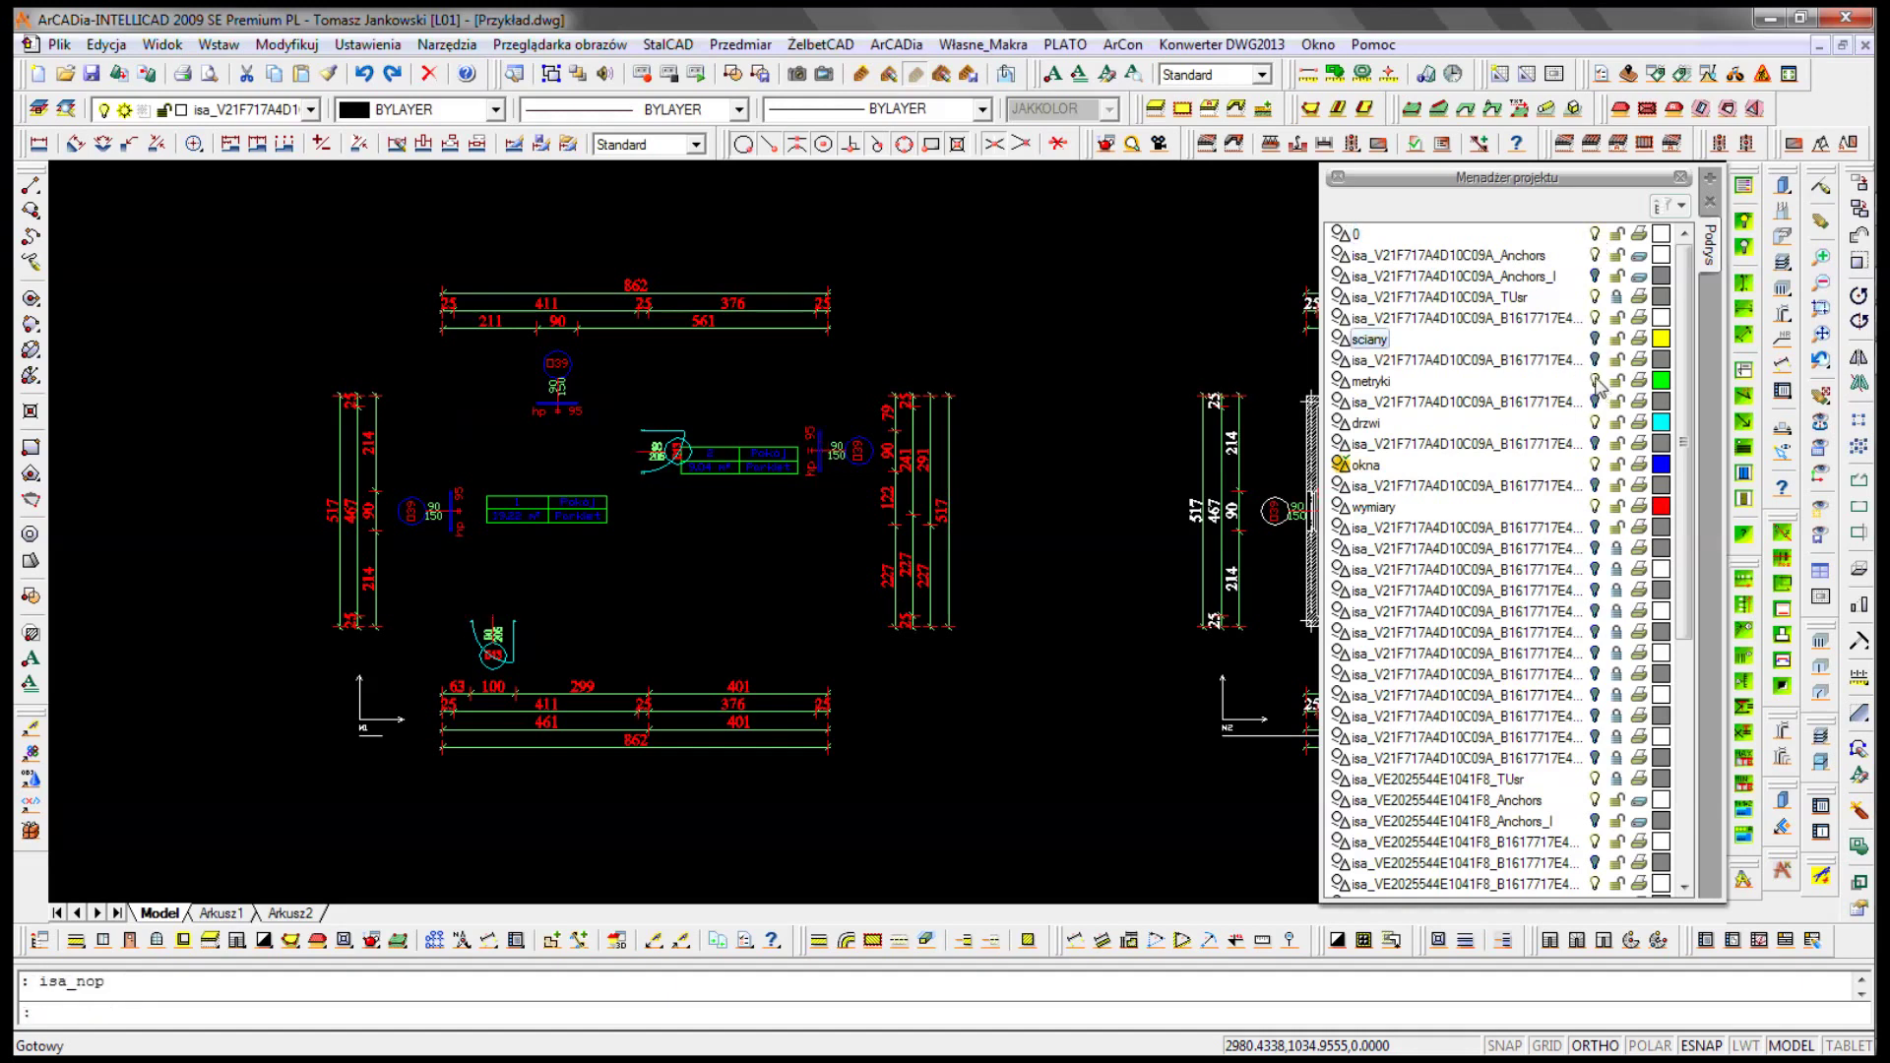
{"action": "left_click", "coordinate": [1595, 382]}
{"action": "left_click", "coordinate": [1595, 423]}
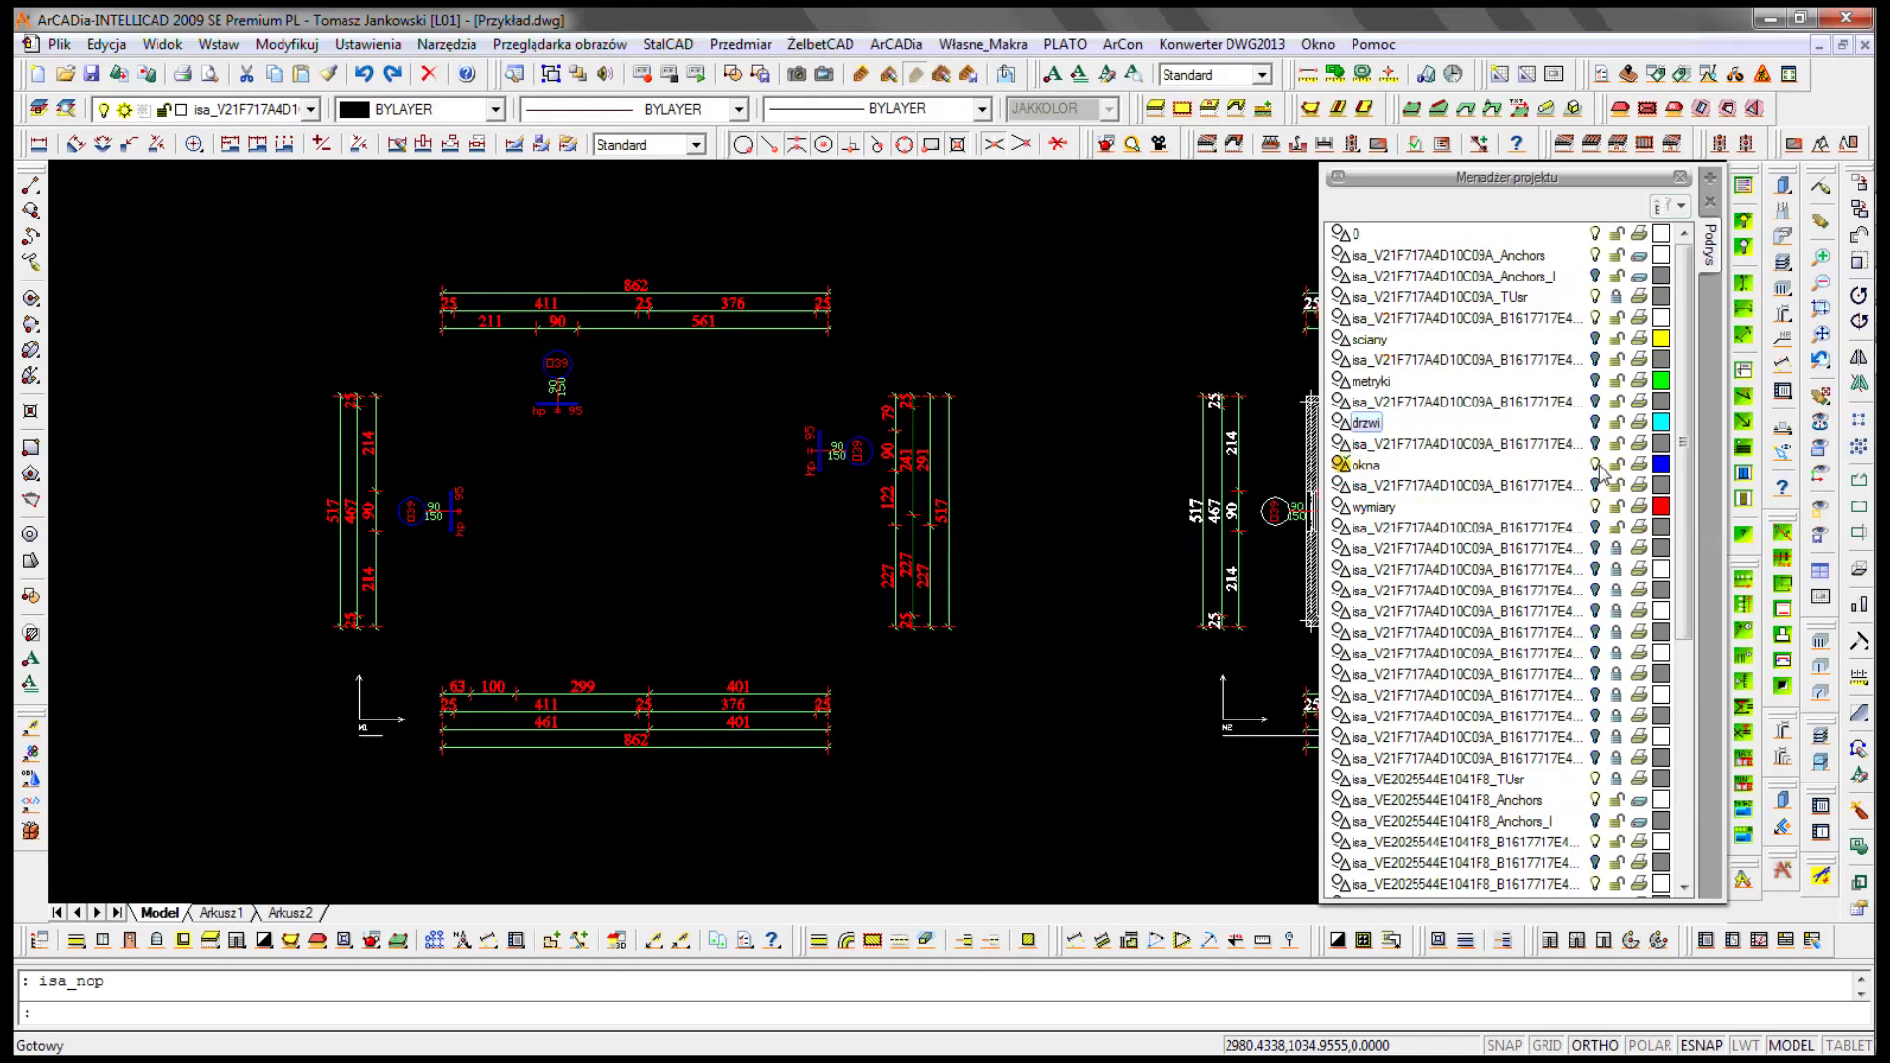
{"action": "left_click", "coordinate": [1595, 465]}
{"action": "left_click", "coordinate": [1595, 506]}
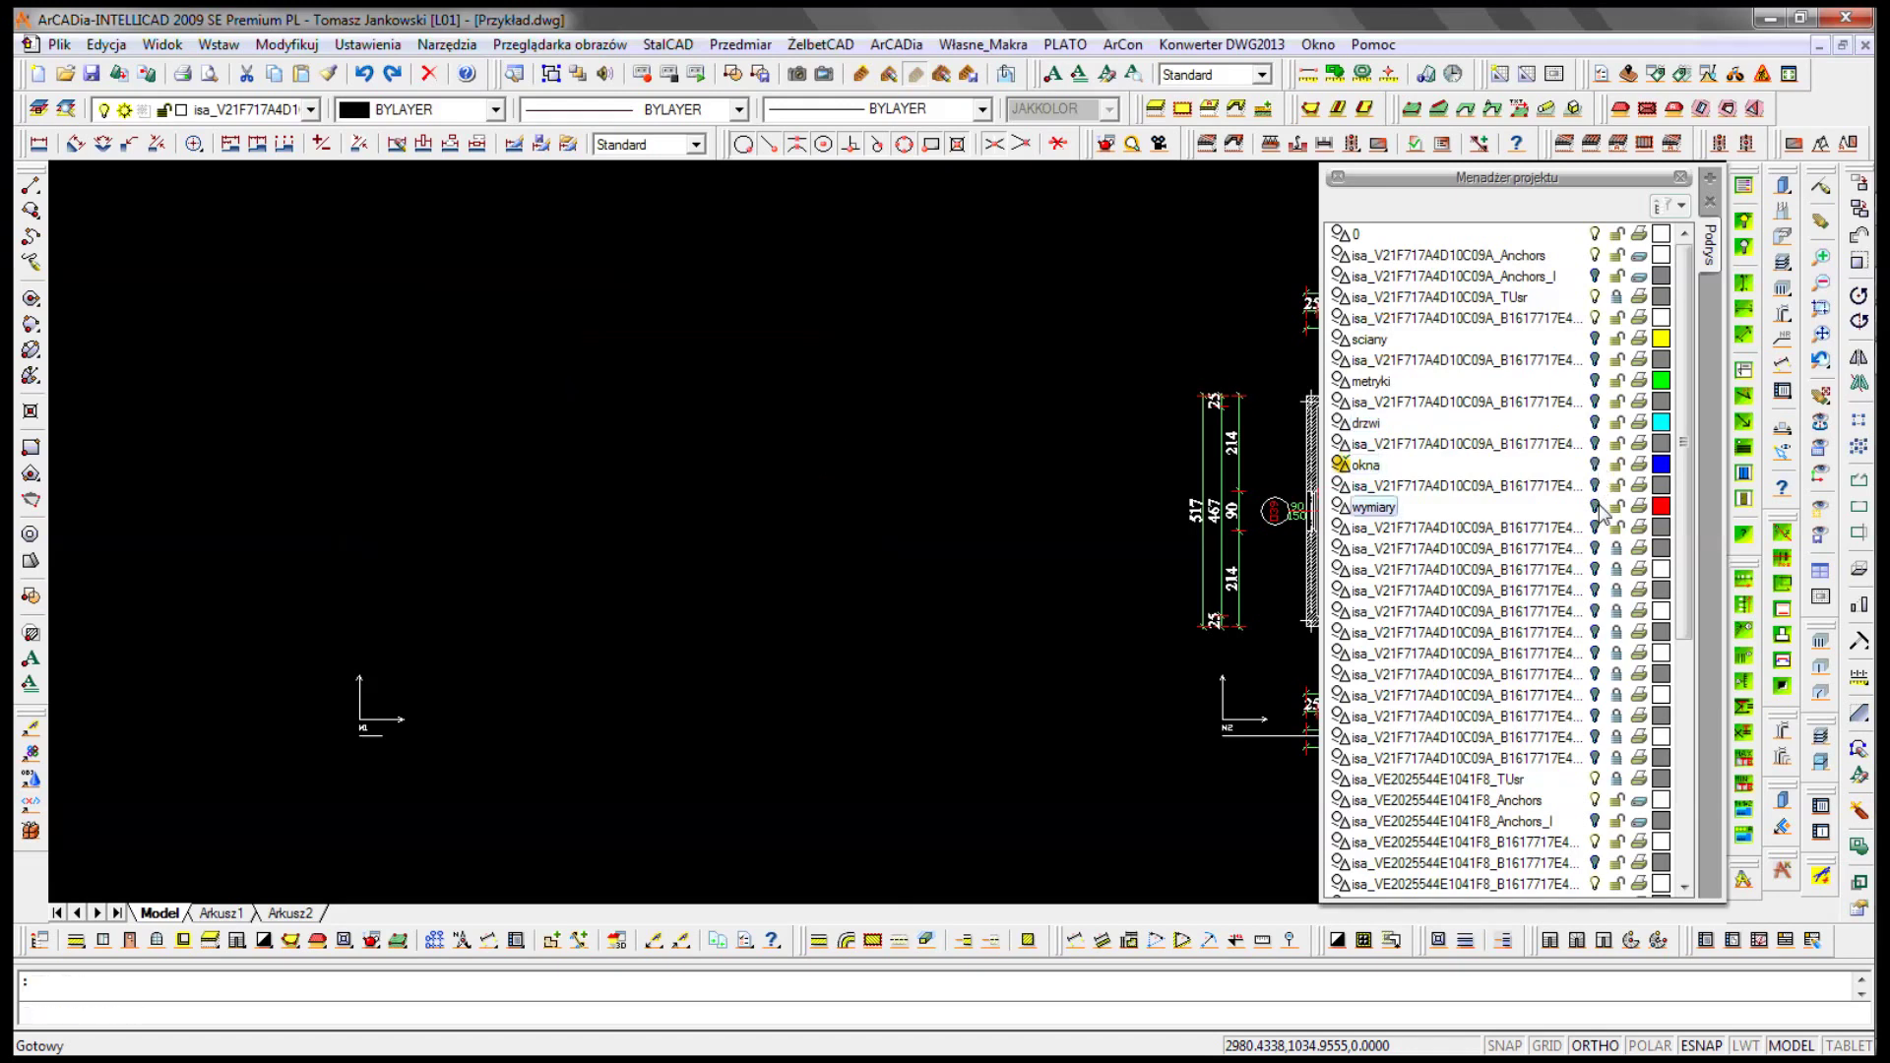
- Turn the wymiary, okna, drzwi, metryki and sciany layers back on
{"action": "left_click", "coordinate": [1595, 506]}
{"action": "left_click", "coordinate": [1595, 465]}
{"action": "left_click", "coordinate": [1595, 422]}
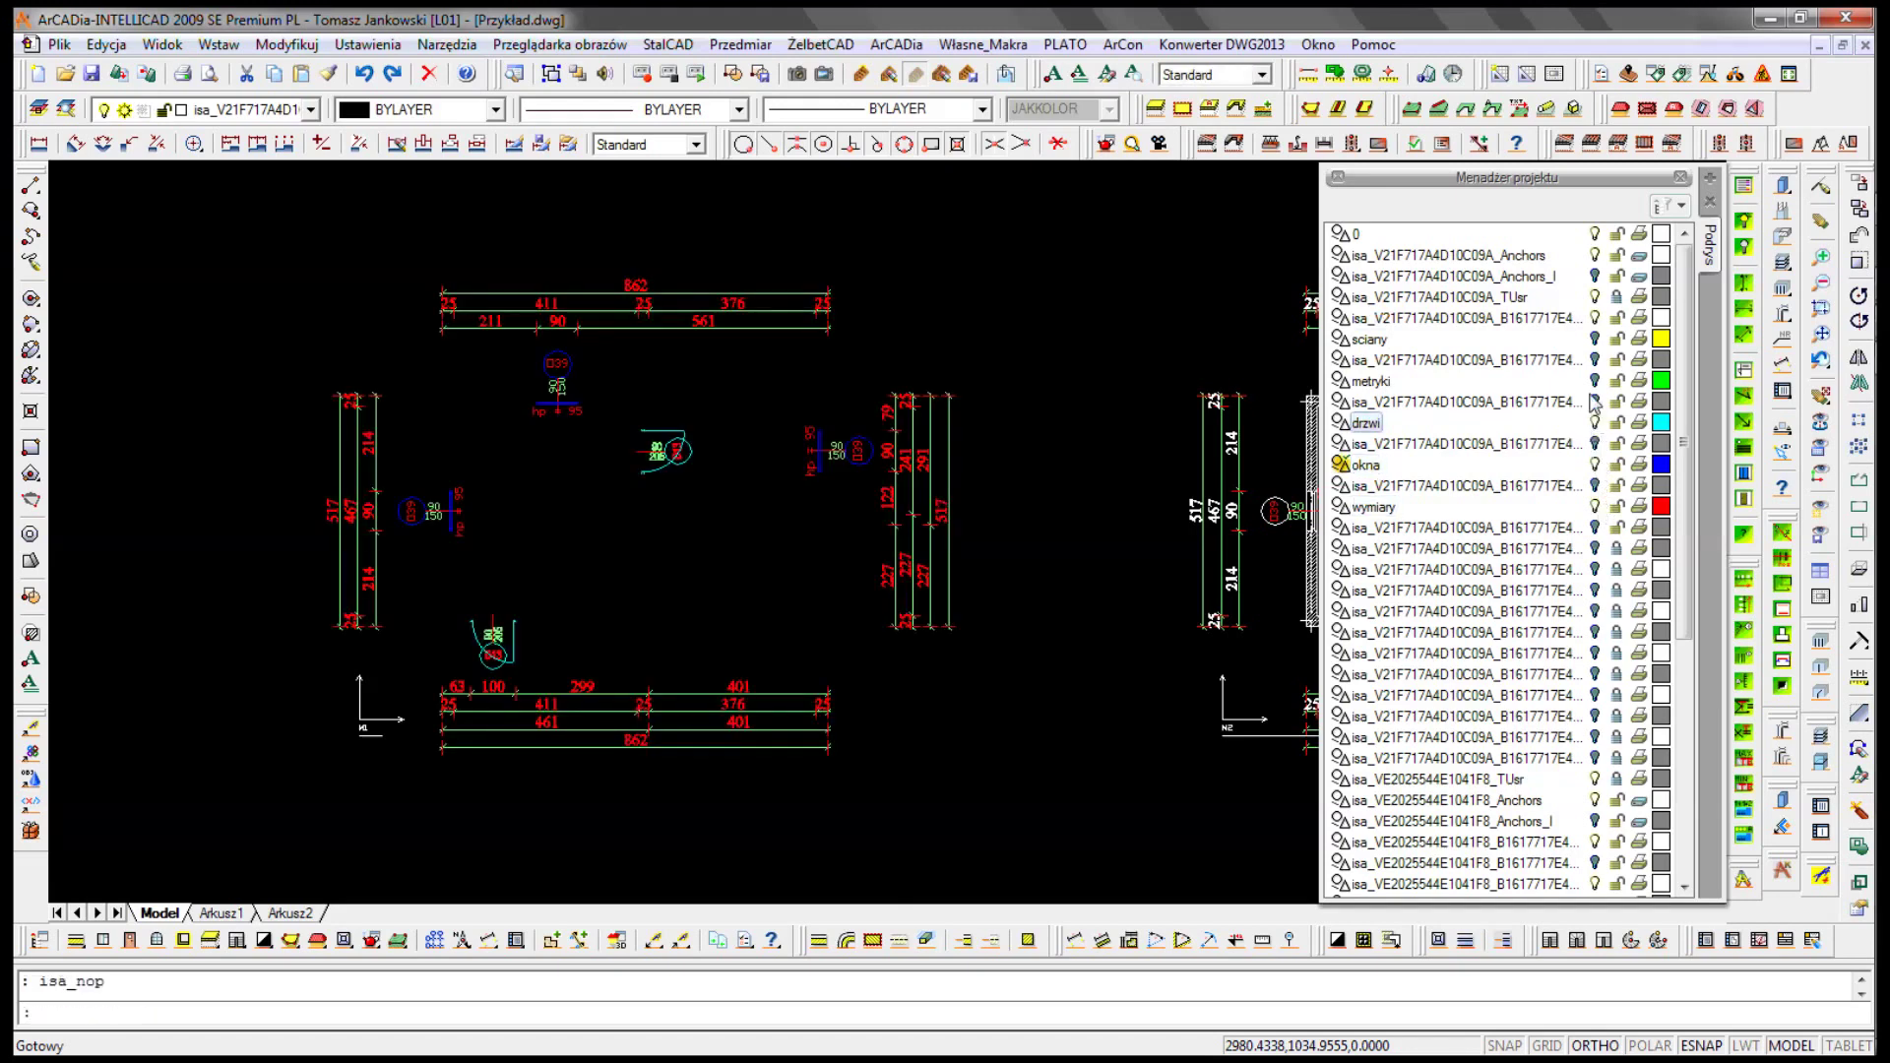
{"action": "left_click", "coordinate": [1595, 381]}
{"action": "left_click", "coordinate": [1595, 339]}
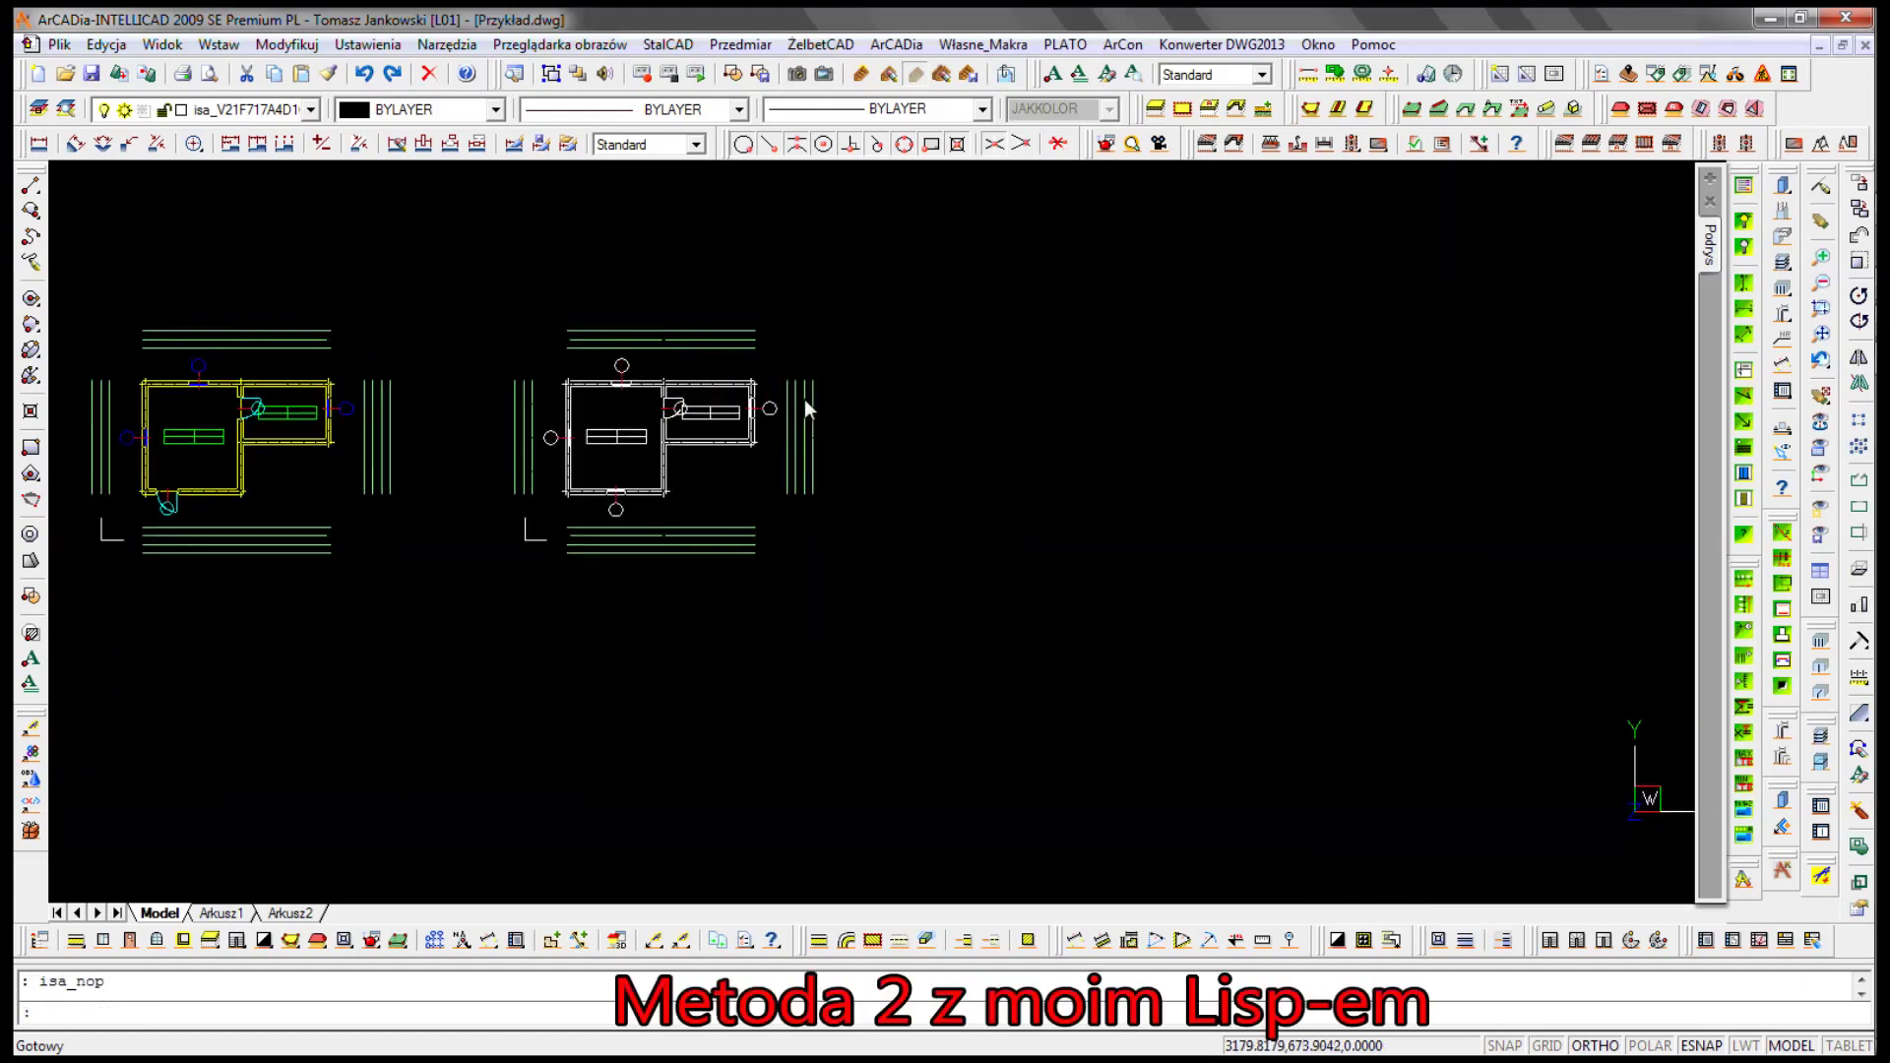
- Load the kalki2.lsp Lisp application and dismiss the Szkicownik CAD splash
{"action": "left_click", "coordinate": [447, 45]}
{"action": "left_click", "coordinate": [601, 248]}
{"action": "left_click", "coordinate": [866, 452]}
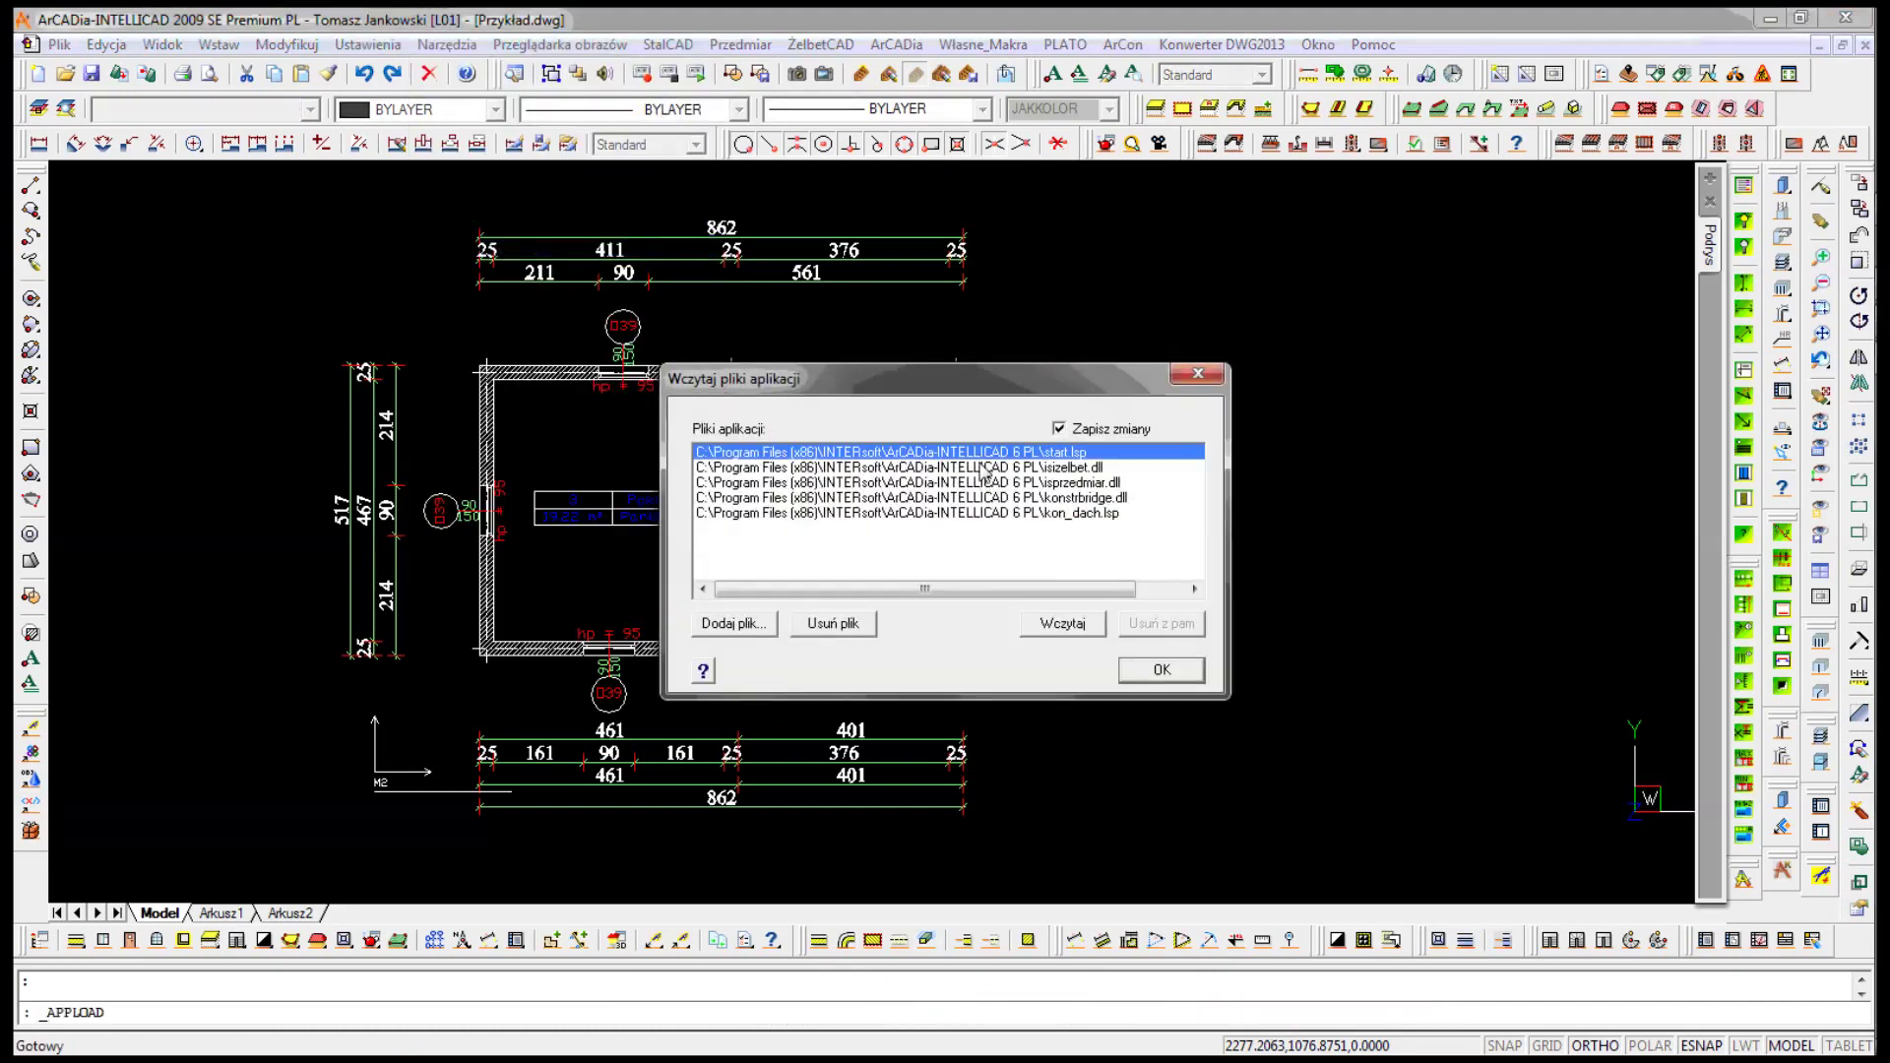
{"action": "left_click", "coordinate": [1064, 616]}
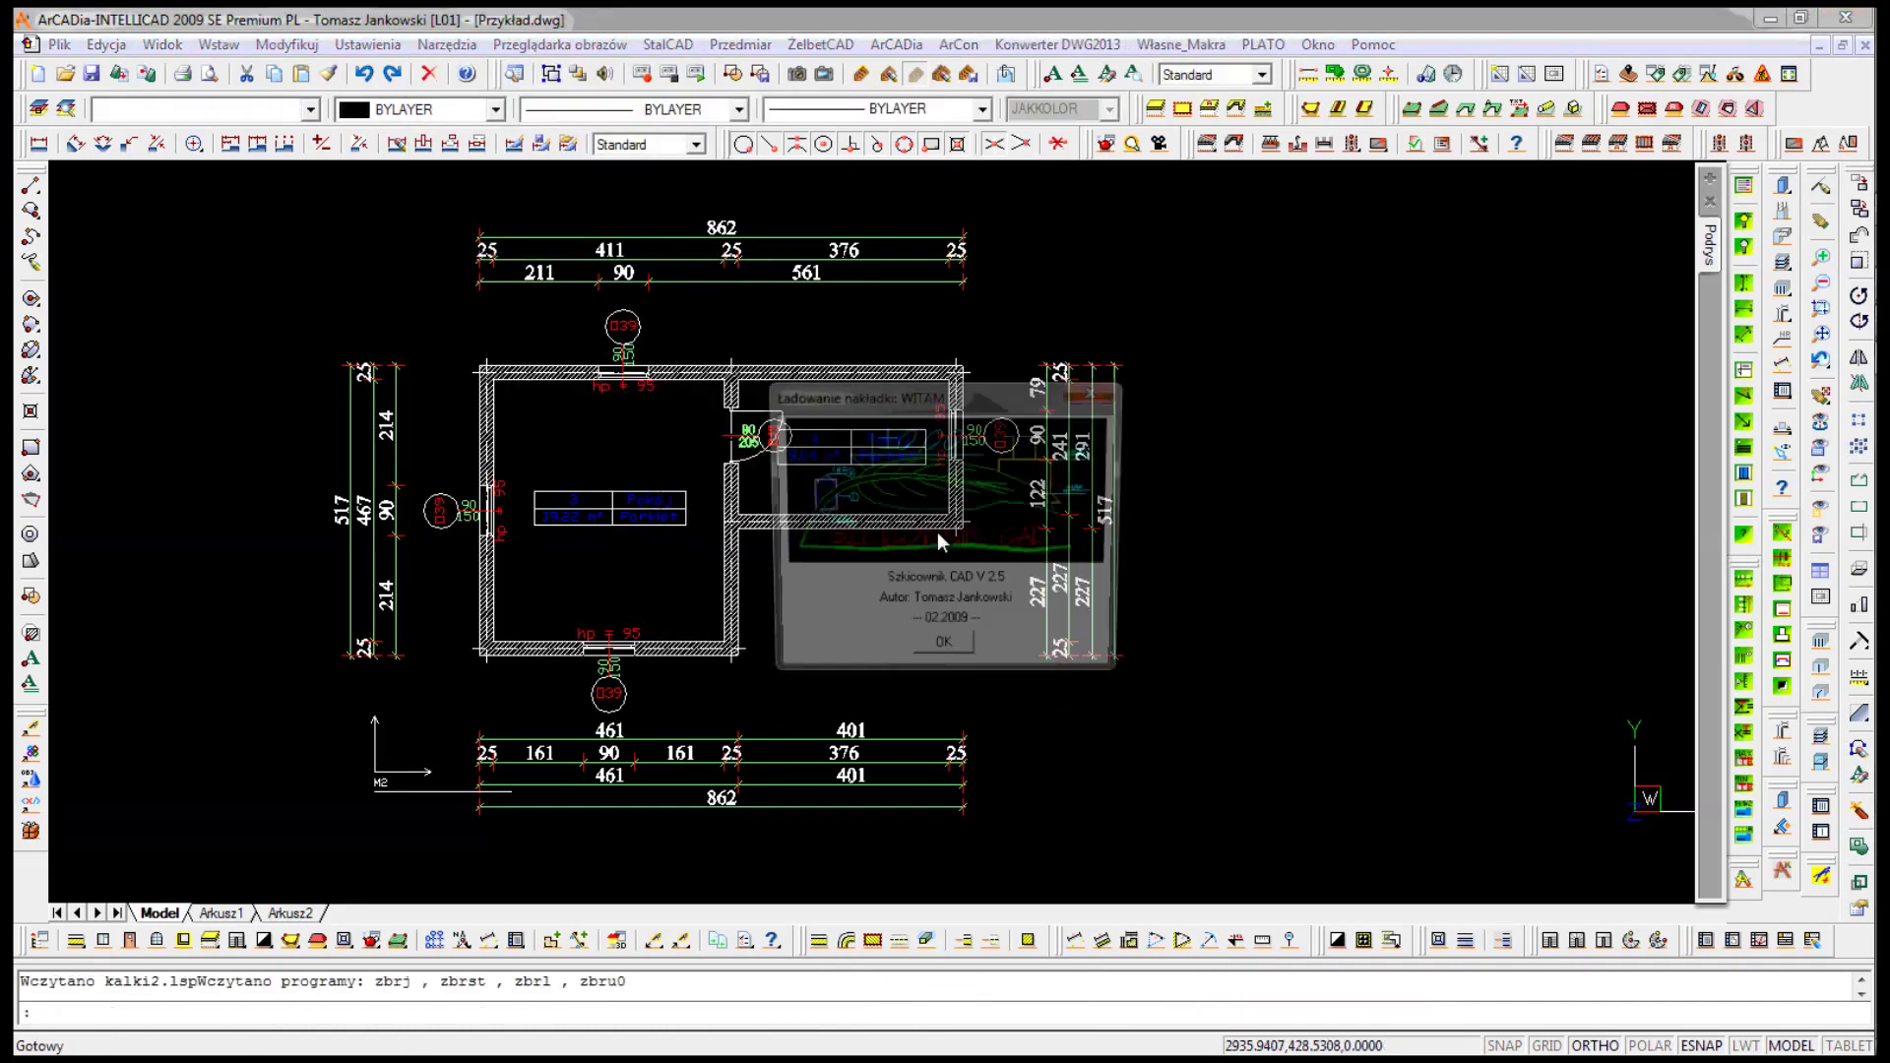
{"action": "left_click", "coordinate": [945, 649]}
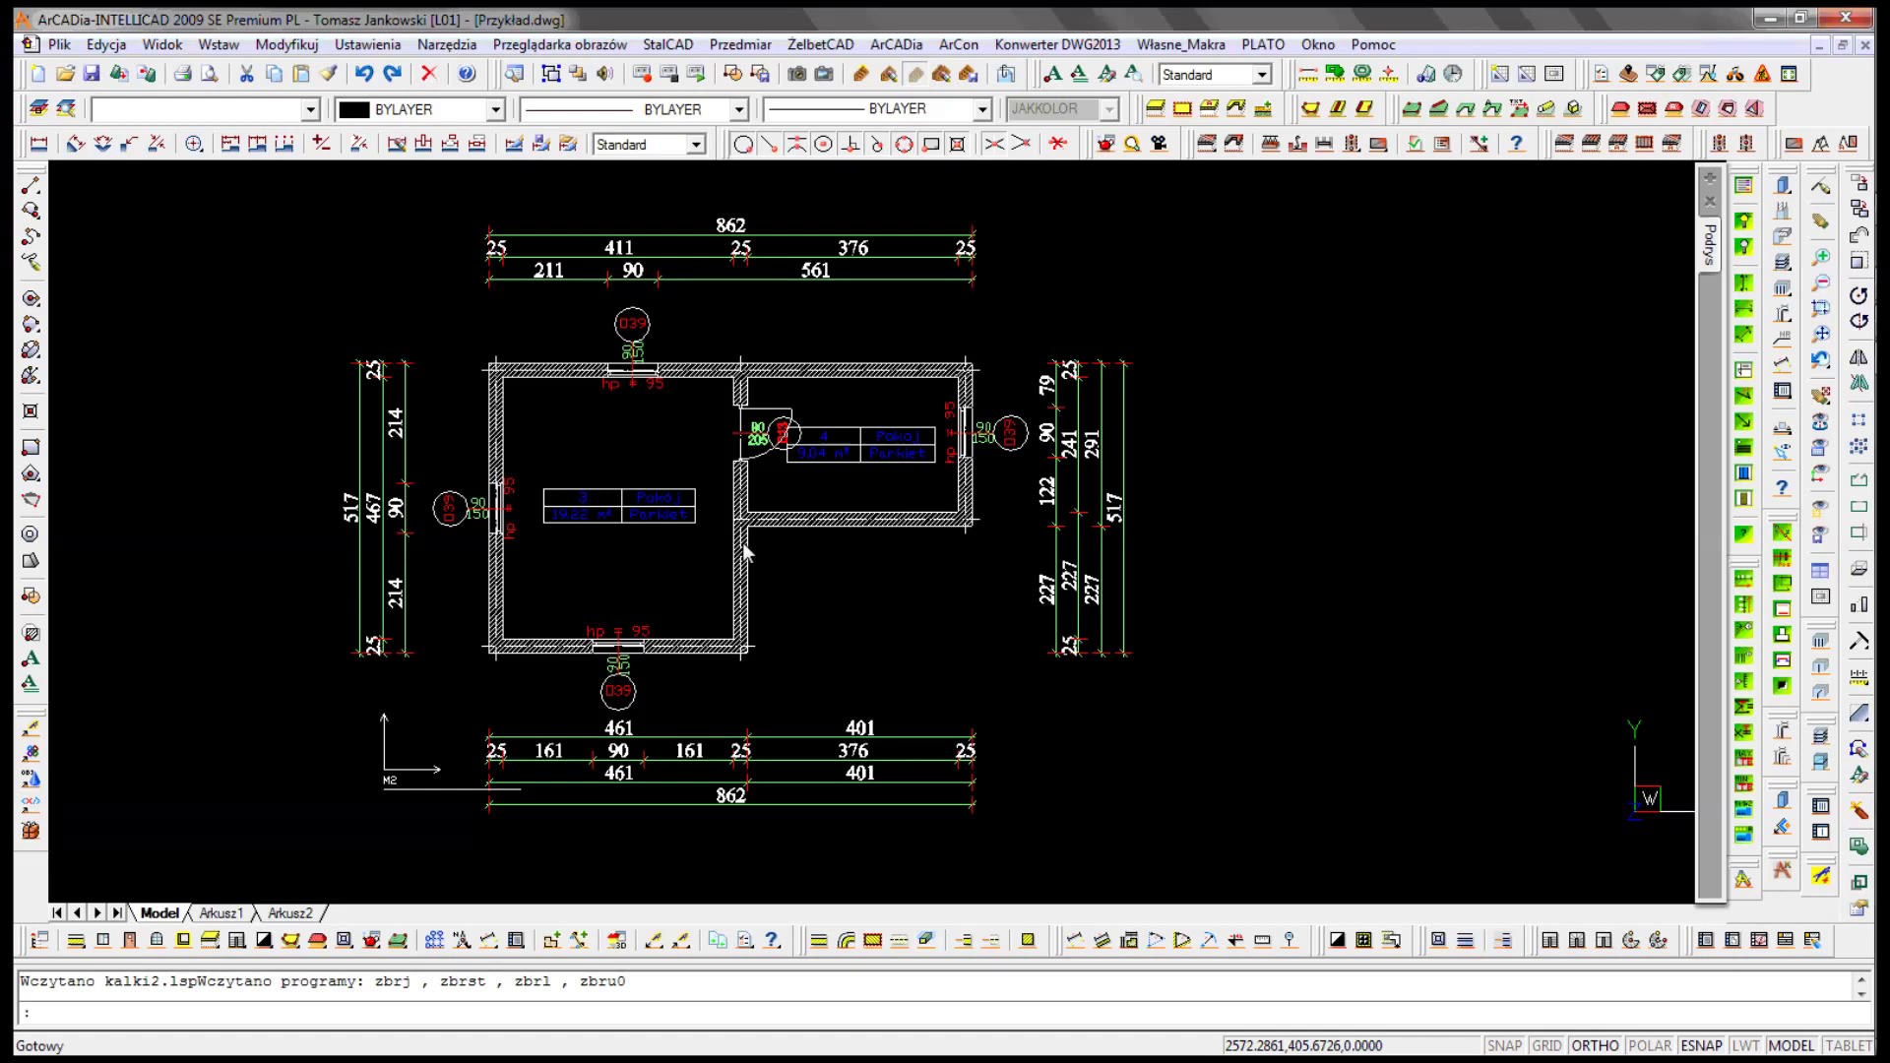
{"action": "left_click", "coordinate": [38, 109]}
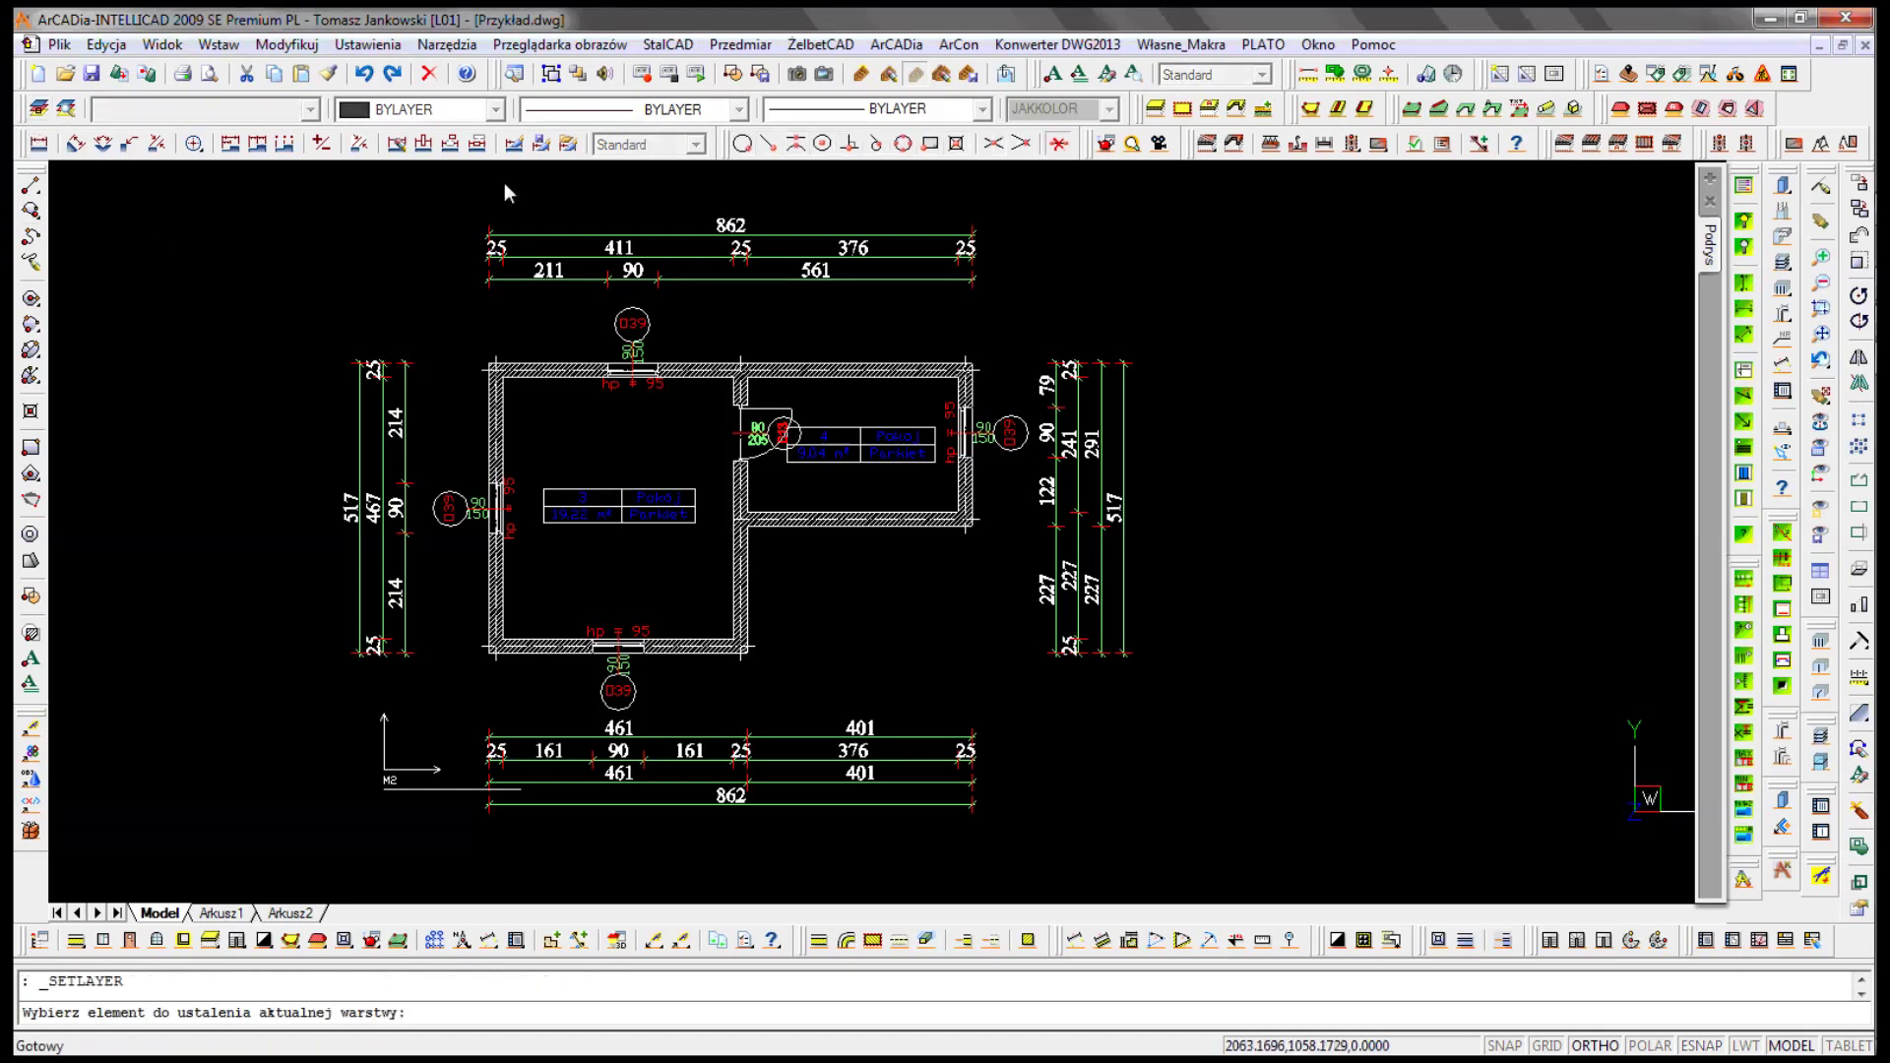
- Move the dimension lines onto the wymiary layer with the layer-move routine
{"action": "left_click", "coordinate": [732, 234]}
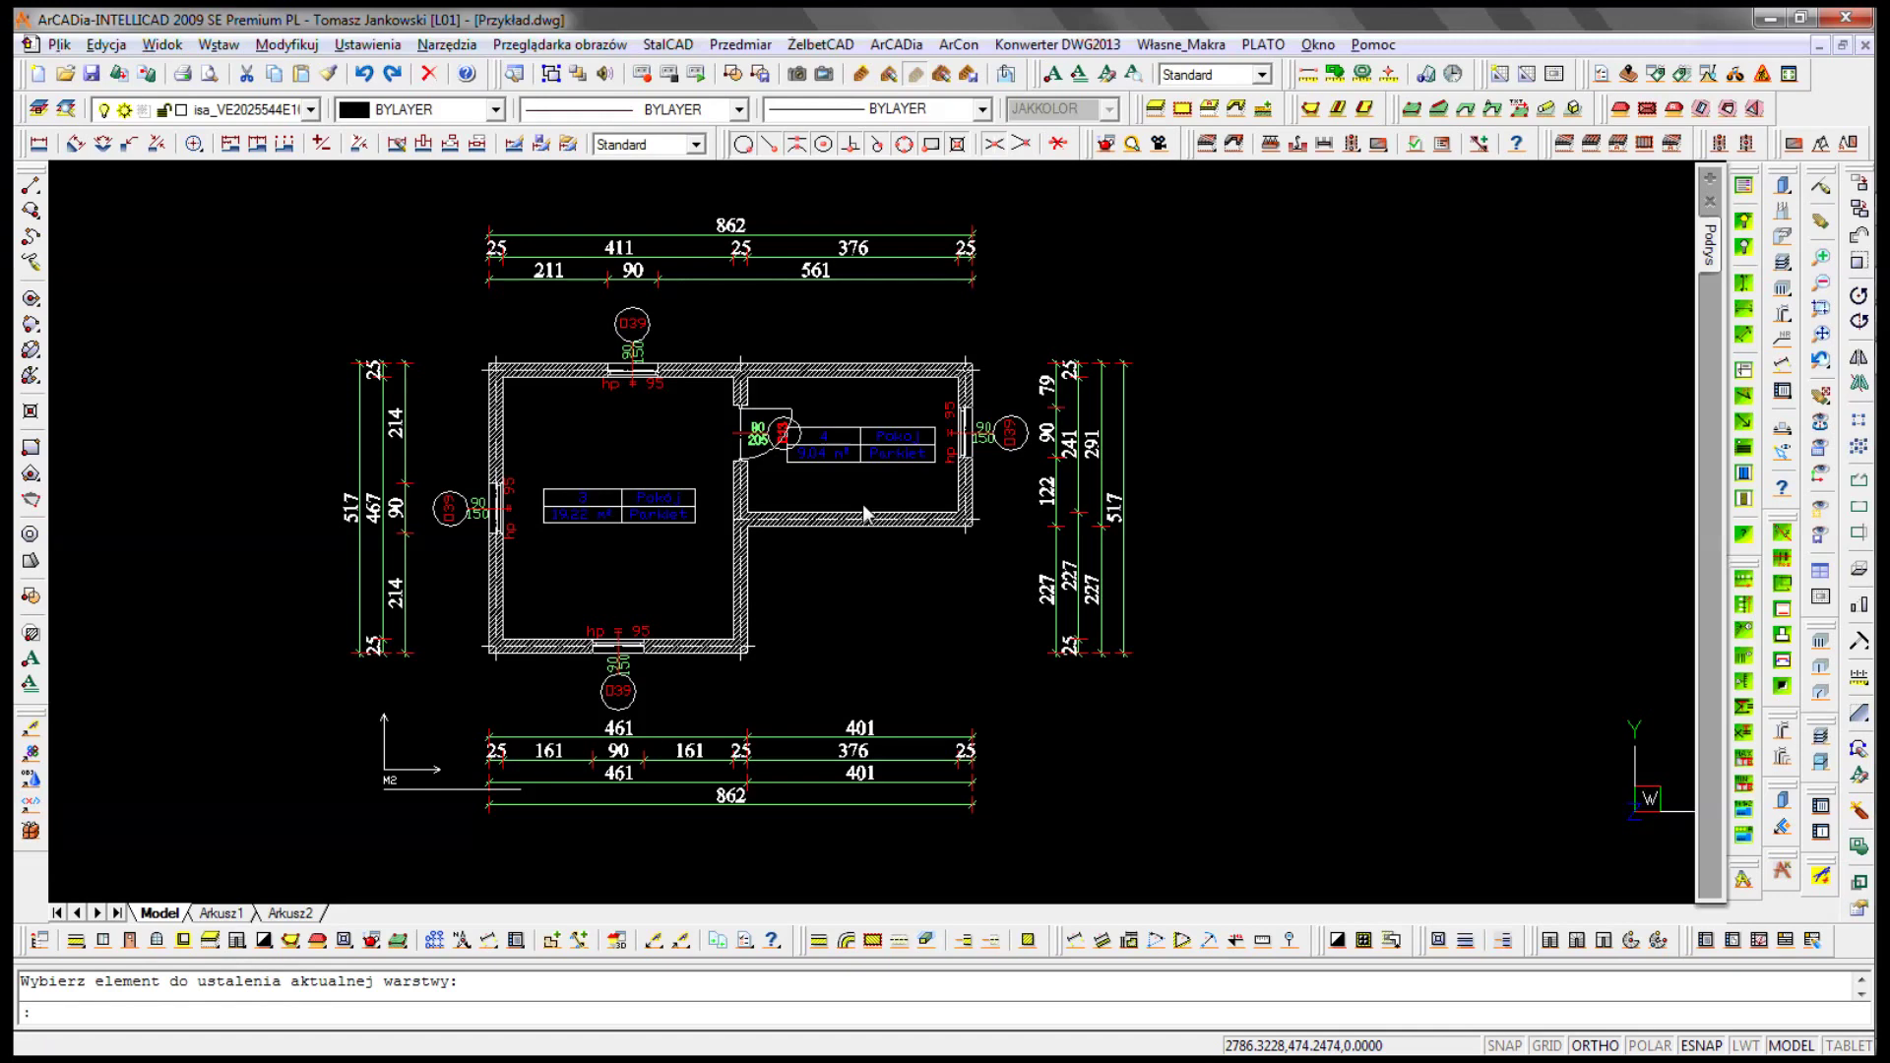
{"action": "key", "text": "alt+n"}
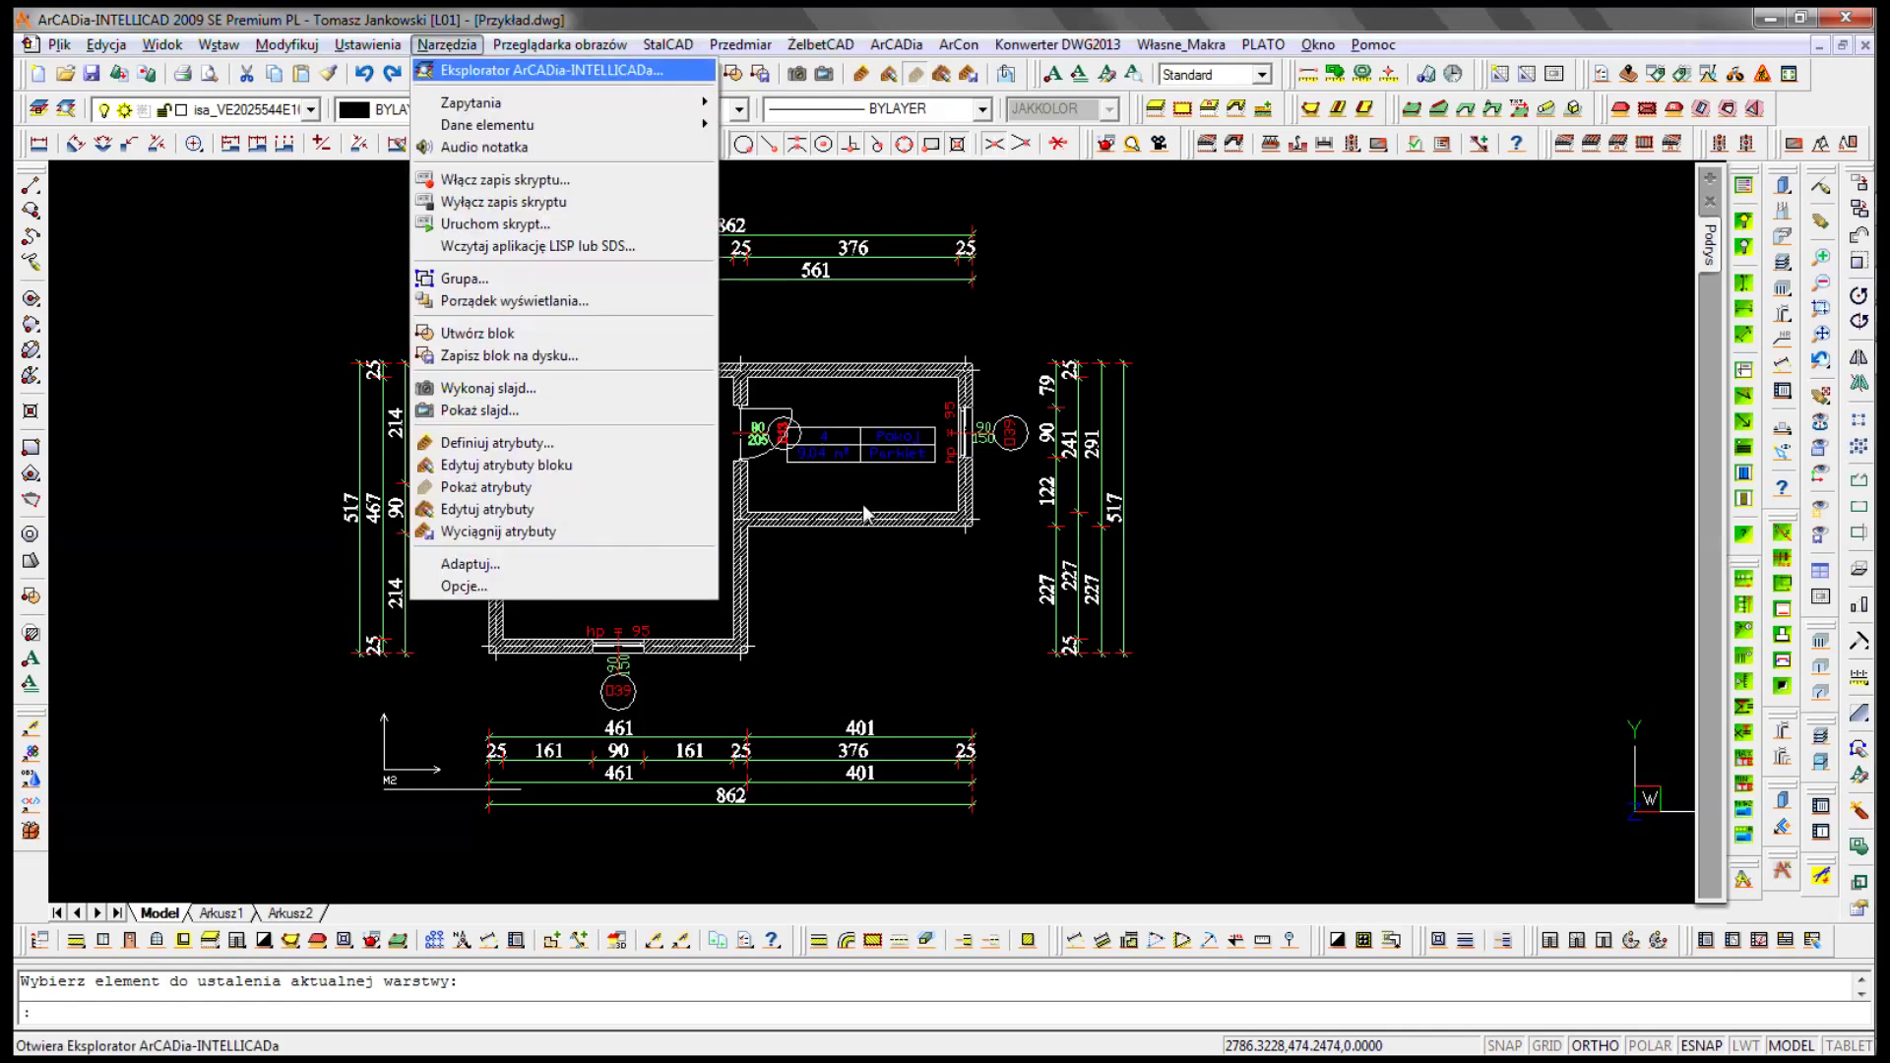
{"action": "left_click", "coordinate": [300, 1029]}
{"action": "type", "text": "newa"}
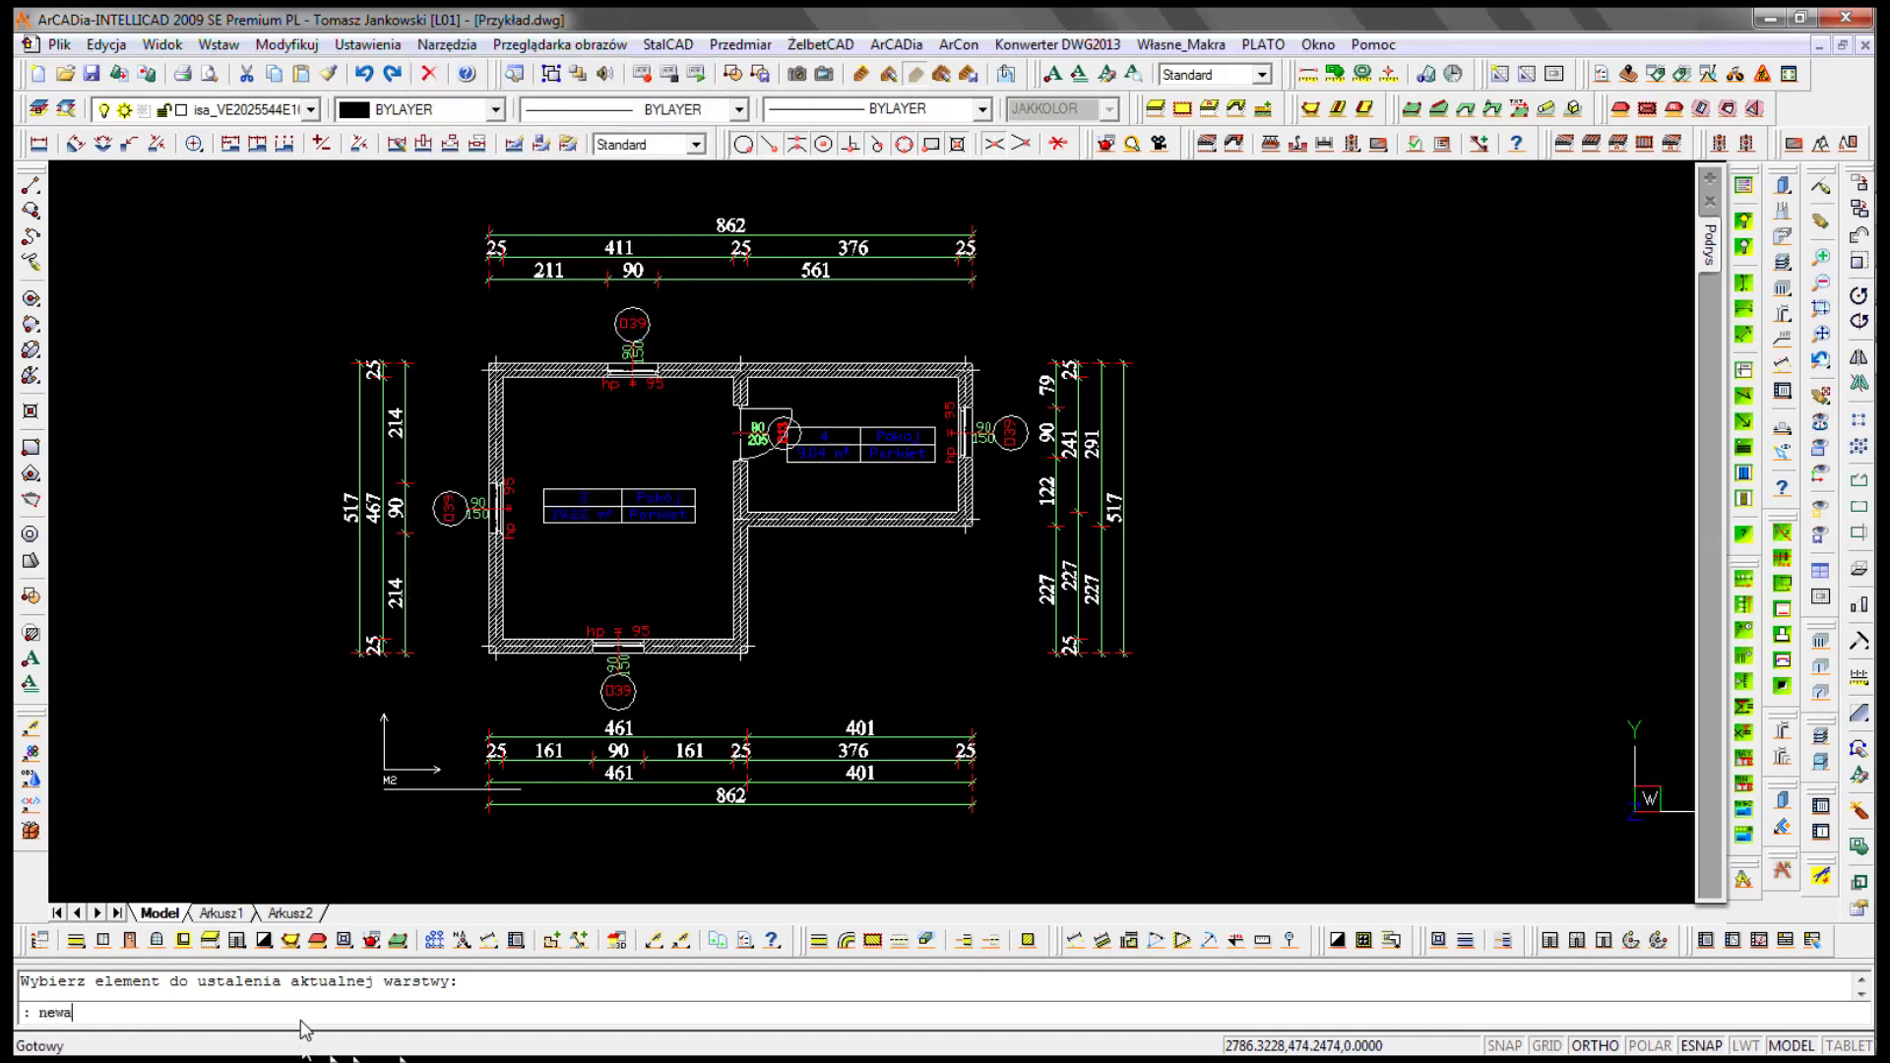
{"action": "key", "text": "Return"}
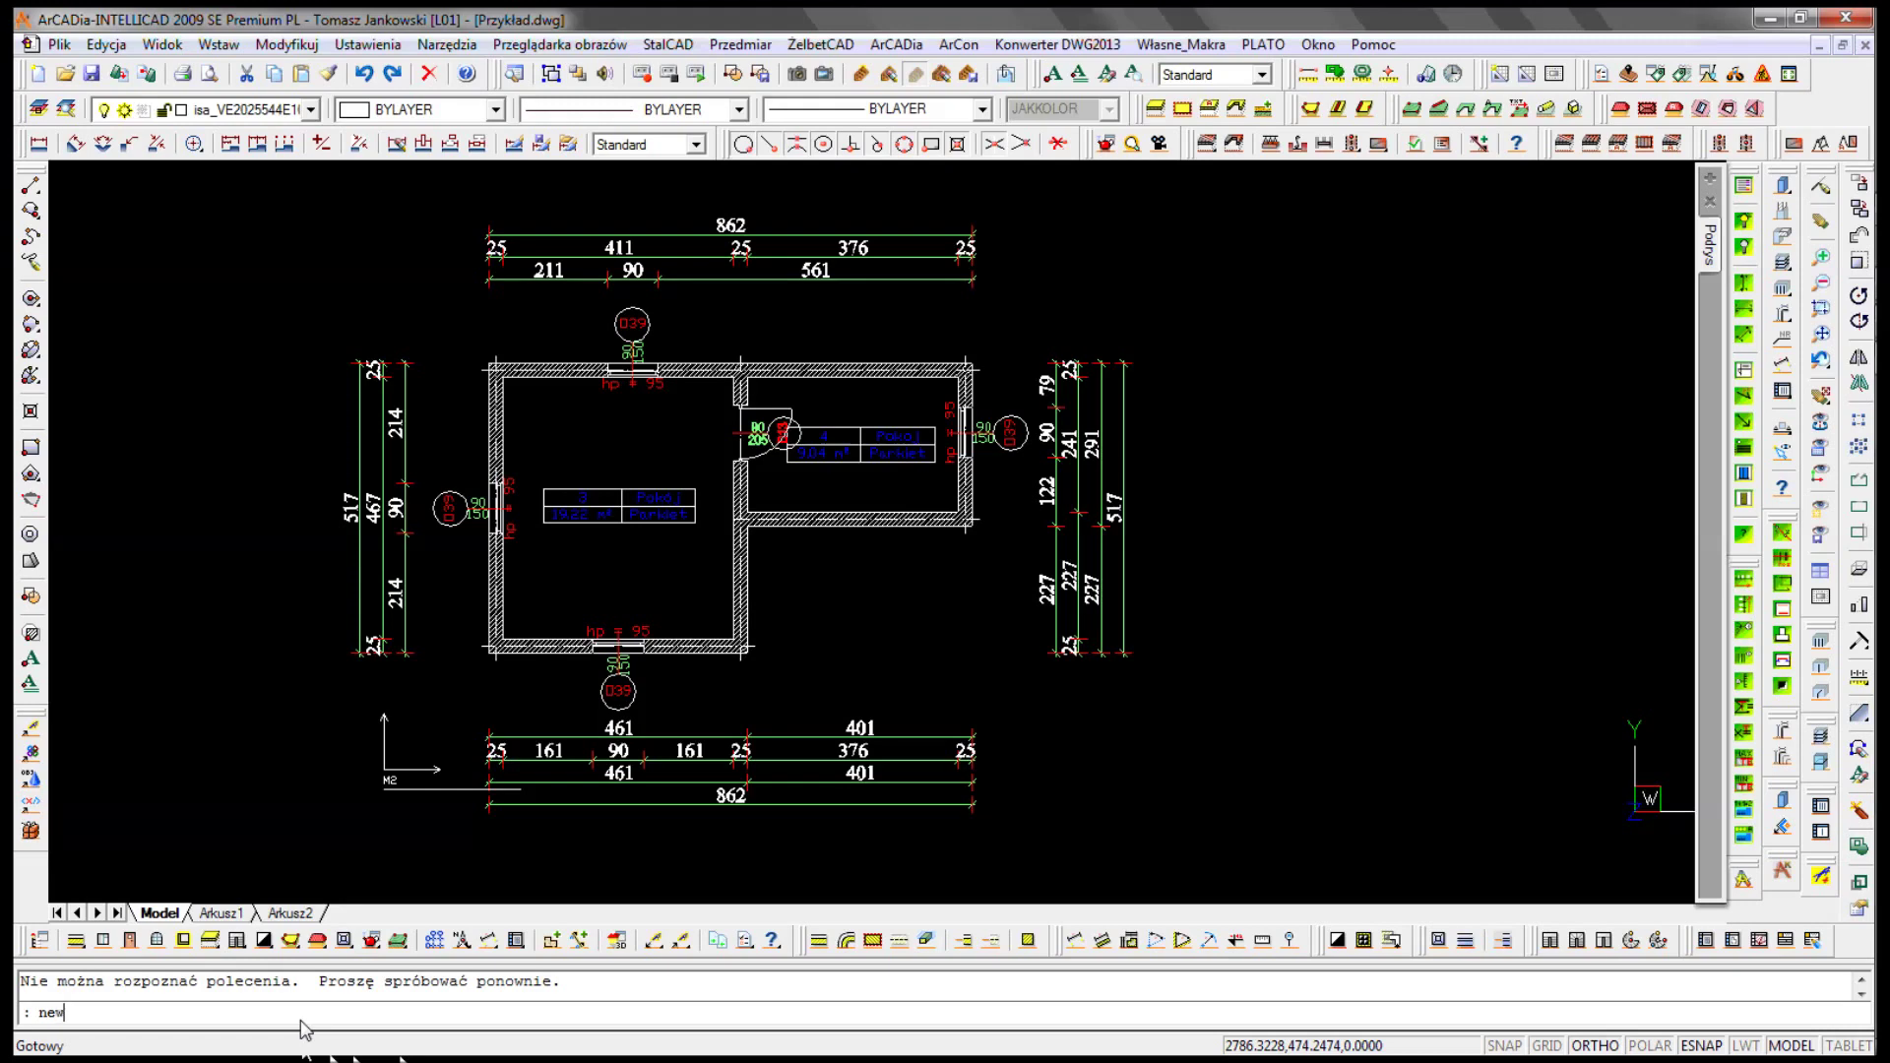
{"action": "key", "text": "Return"}
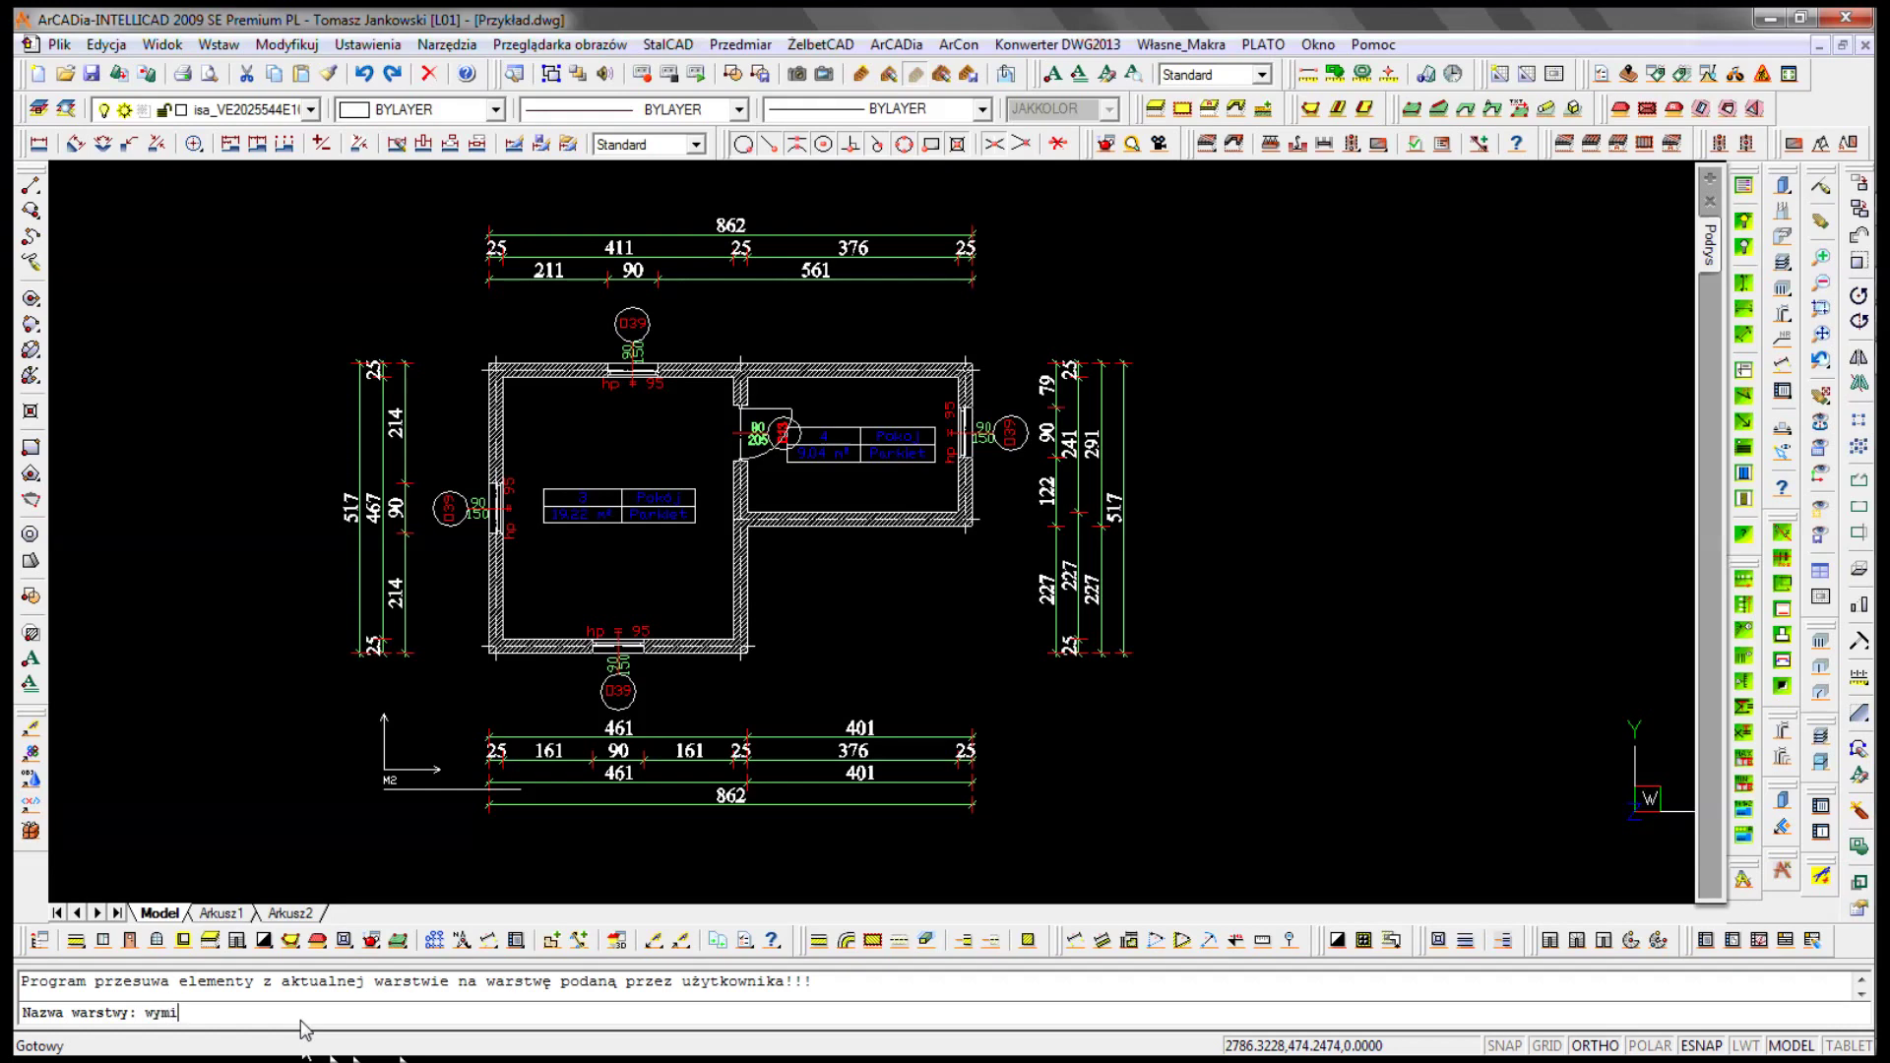
{"action": "key", "text": "Return"}
{"action": "type", "text": "2"}
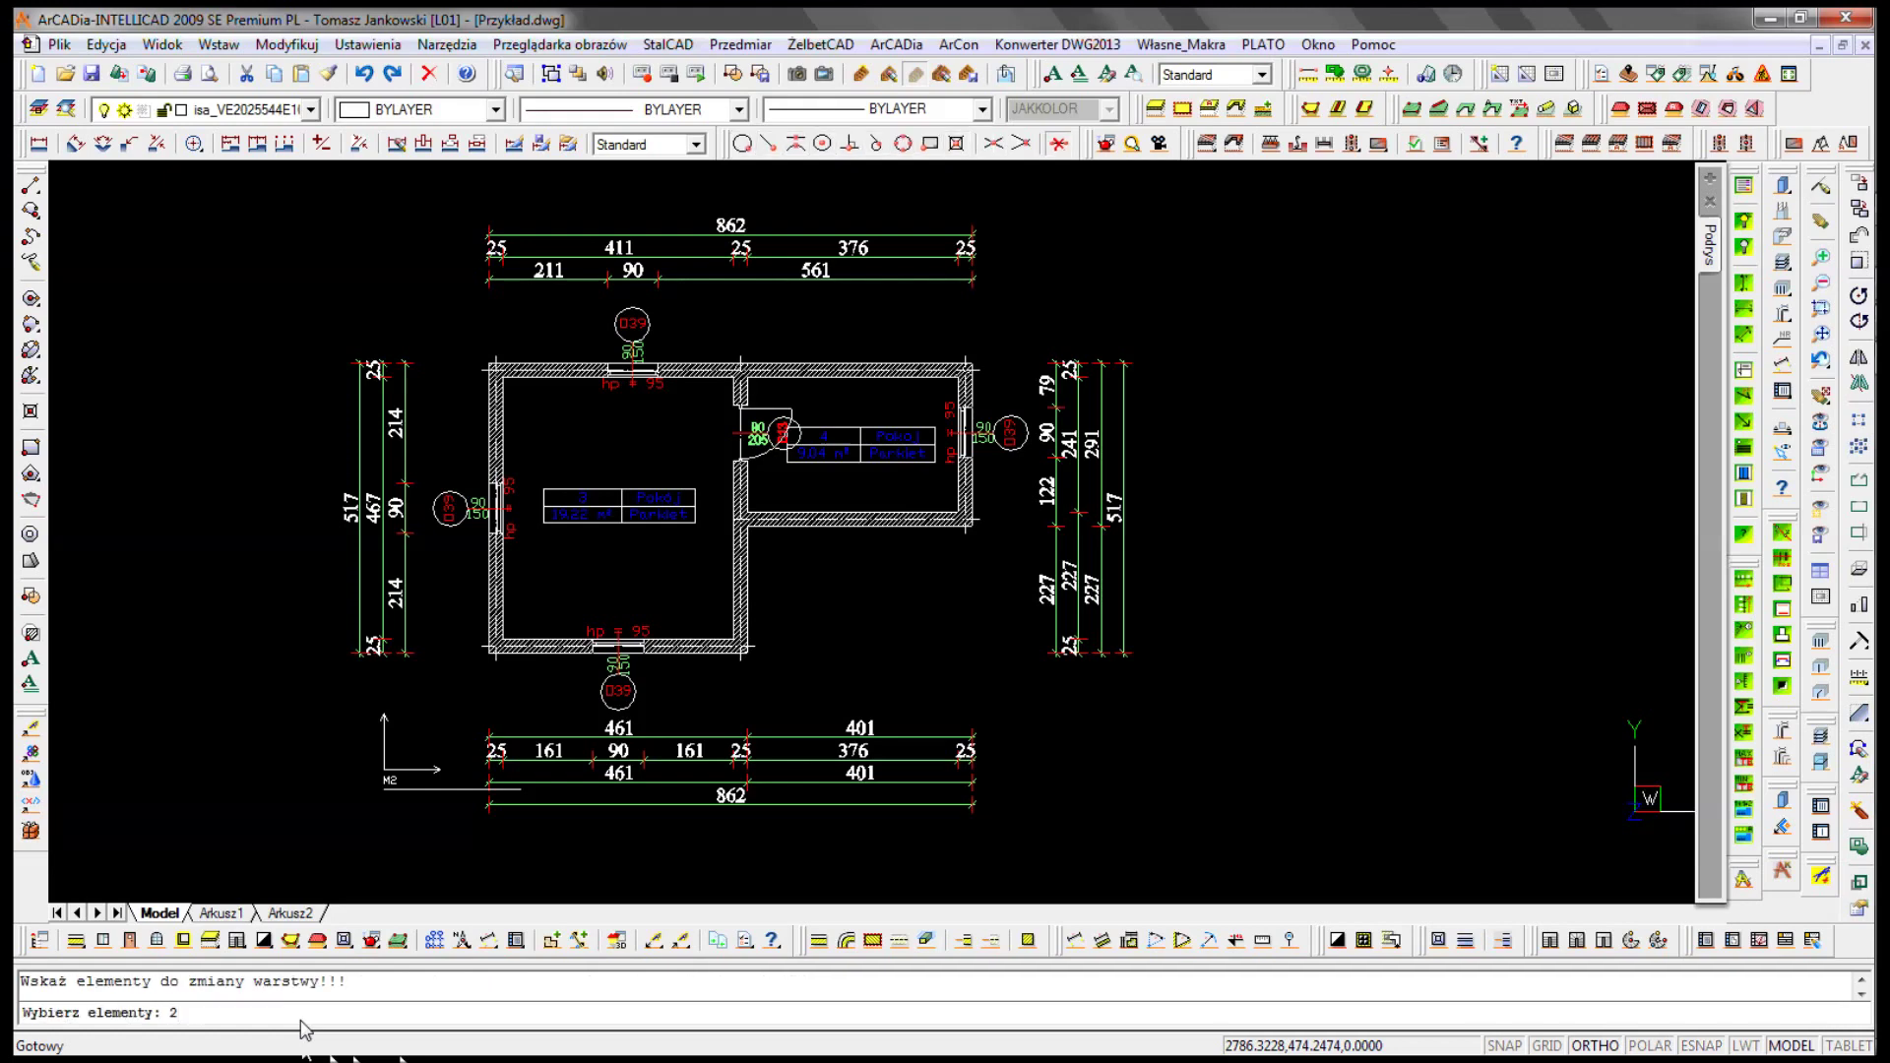
{"action": "left_click", "coordinate": [1227, 194]}
{"action": "left_click", "coordinate": [393, 709]}
{"action": "key", "text": "Return"}
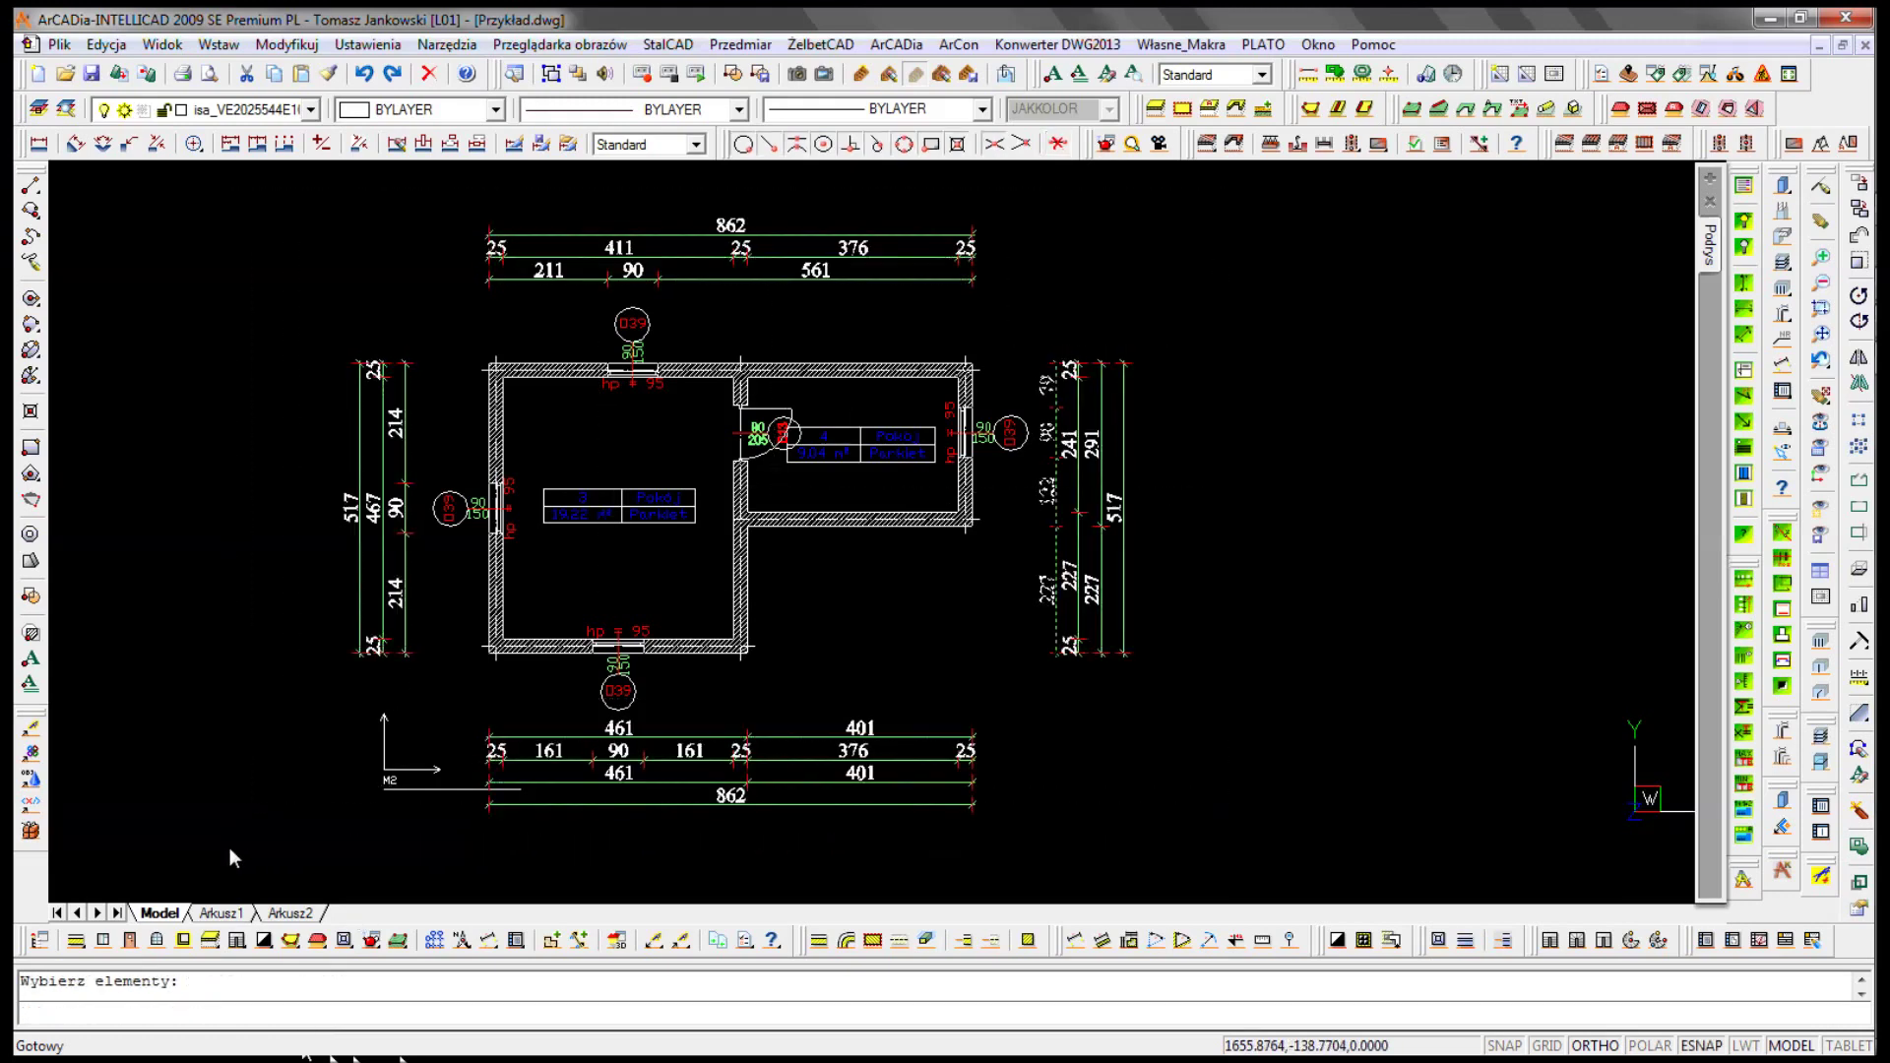
- Move the window symbols onto the okna layer with the layer-move routine
{"action": "middle_click_drag", "start_coordinate": [557, 589], "coordinate": [524, 607]}
{"action": "left_click", "coordinate": [38, 109]}
{"action": "type", "text": "newwa"}
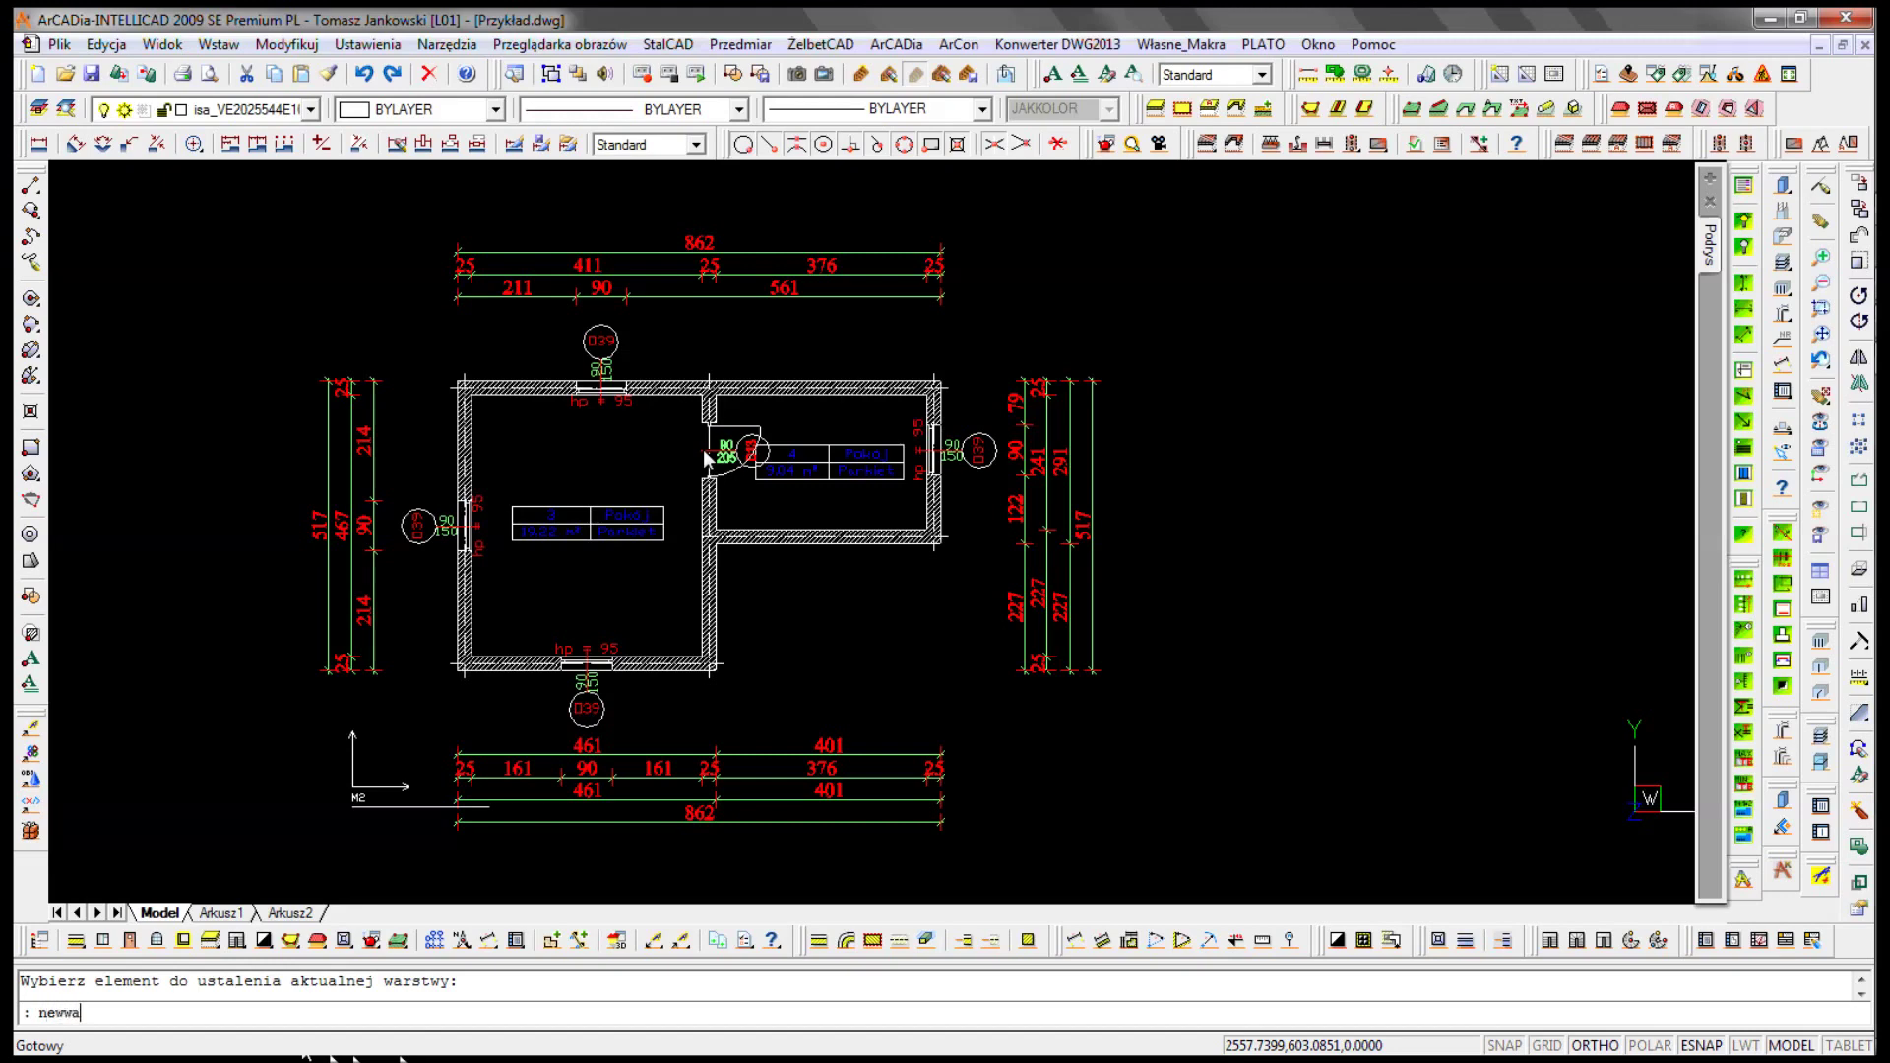
{"action": "key", "text": "Return"}
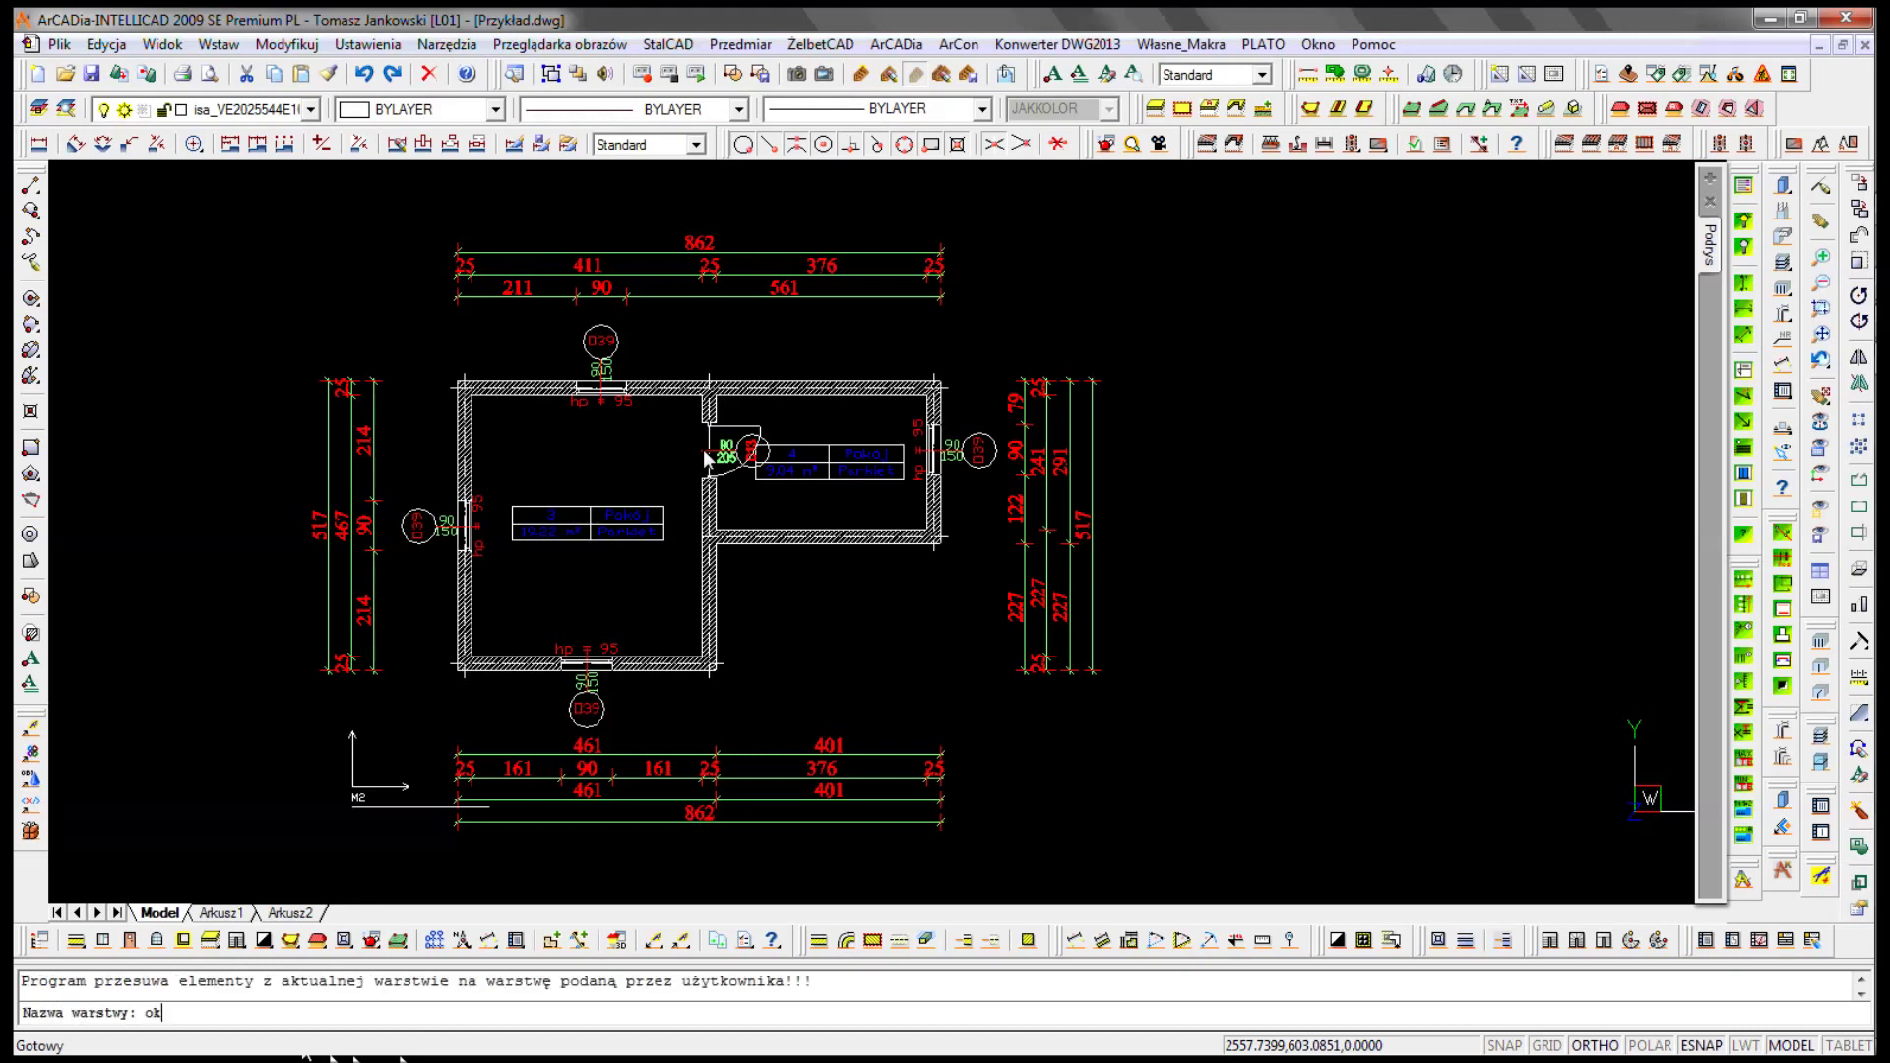
{"action": "key", "text": "Return"}
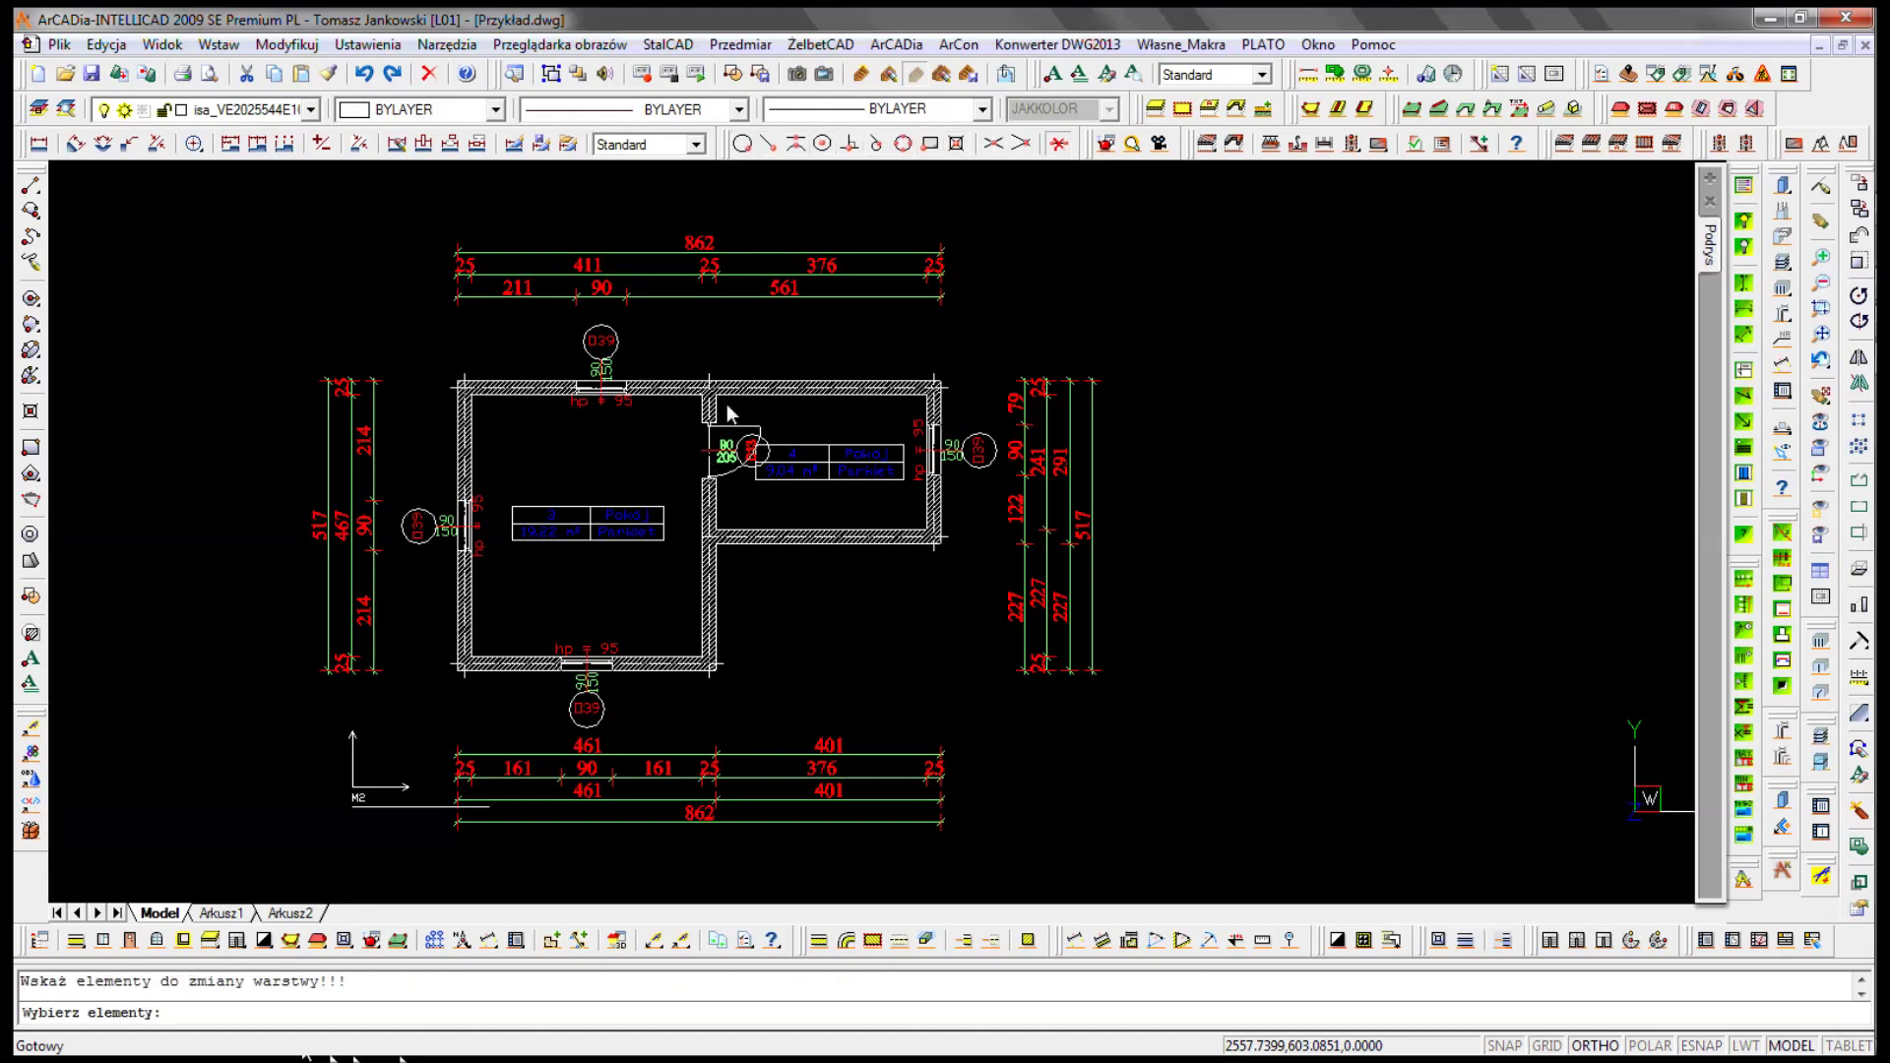
{"action": "left_click", "coordinate": [1143, 221]}
{"action": "left_click", "coordinate": [211, 837]}
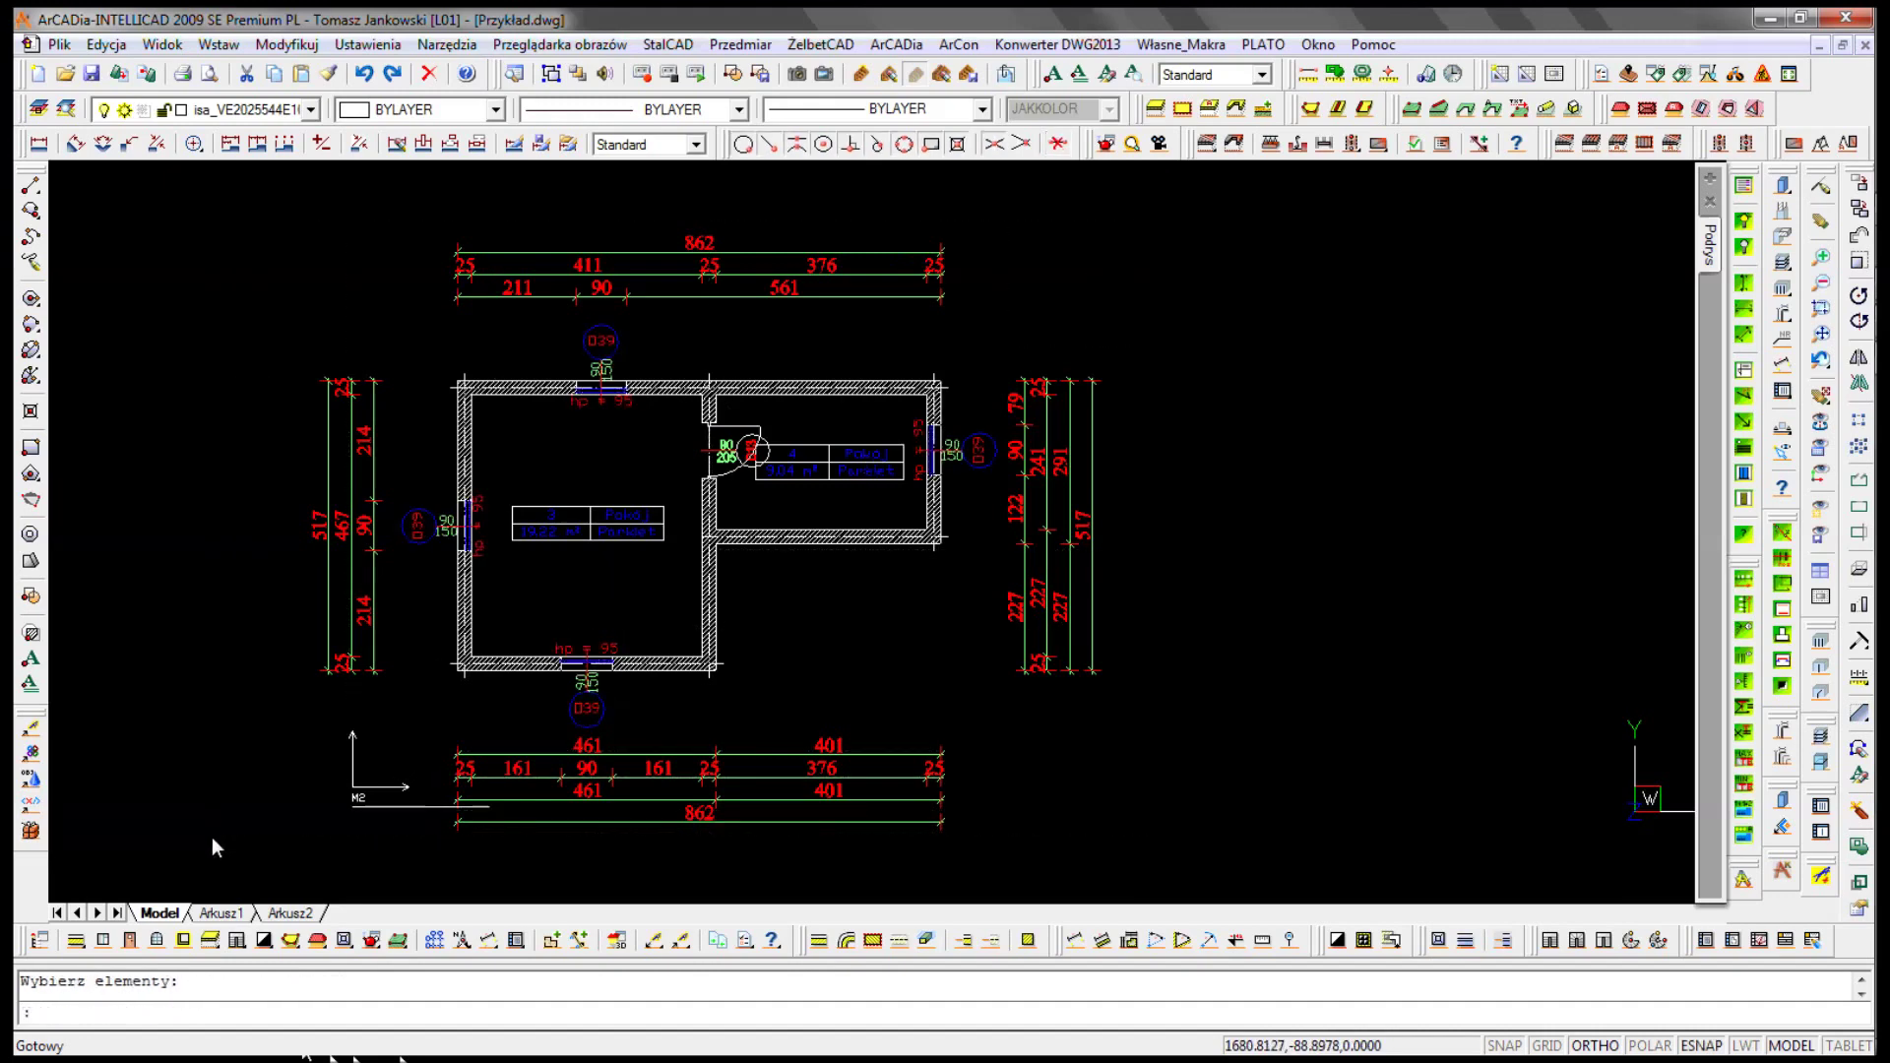
{"action": "scroll", "coordinate": [582, 511], "scroll_direction": "up", "scroll_amount": 4}
{"action": "scroll", "coordinate": [555, 518], "scroll_direction": "down", "scroll_amount": 2}
- Finish moving the window symbols to okna and set metryki as the next target layer
{"action": "key", "text": "Return"}
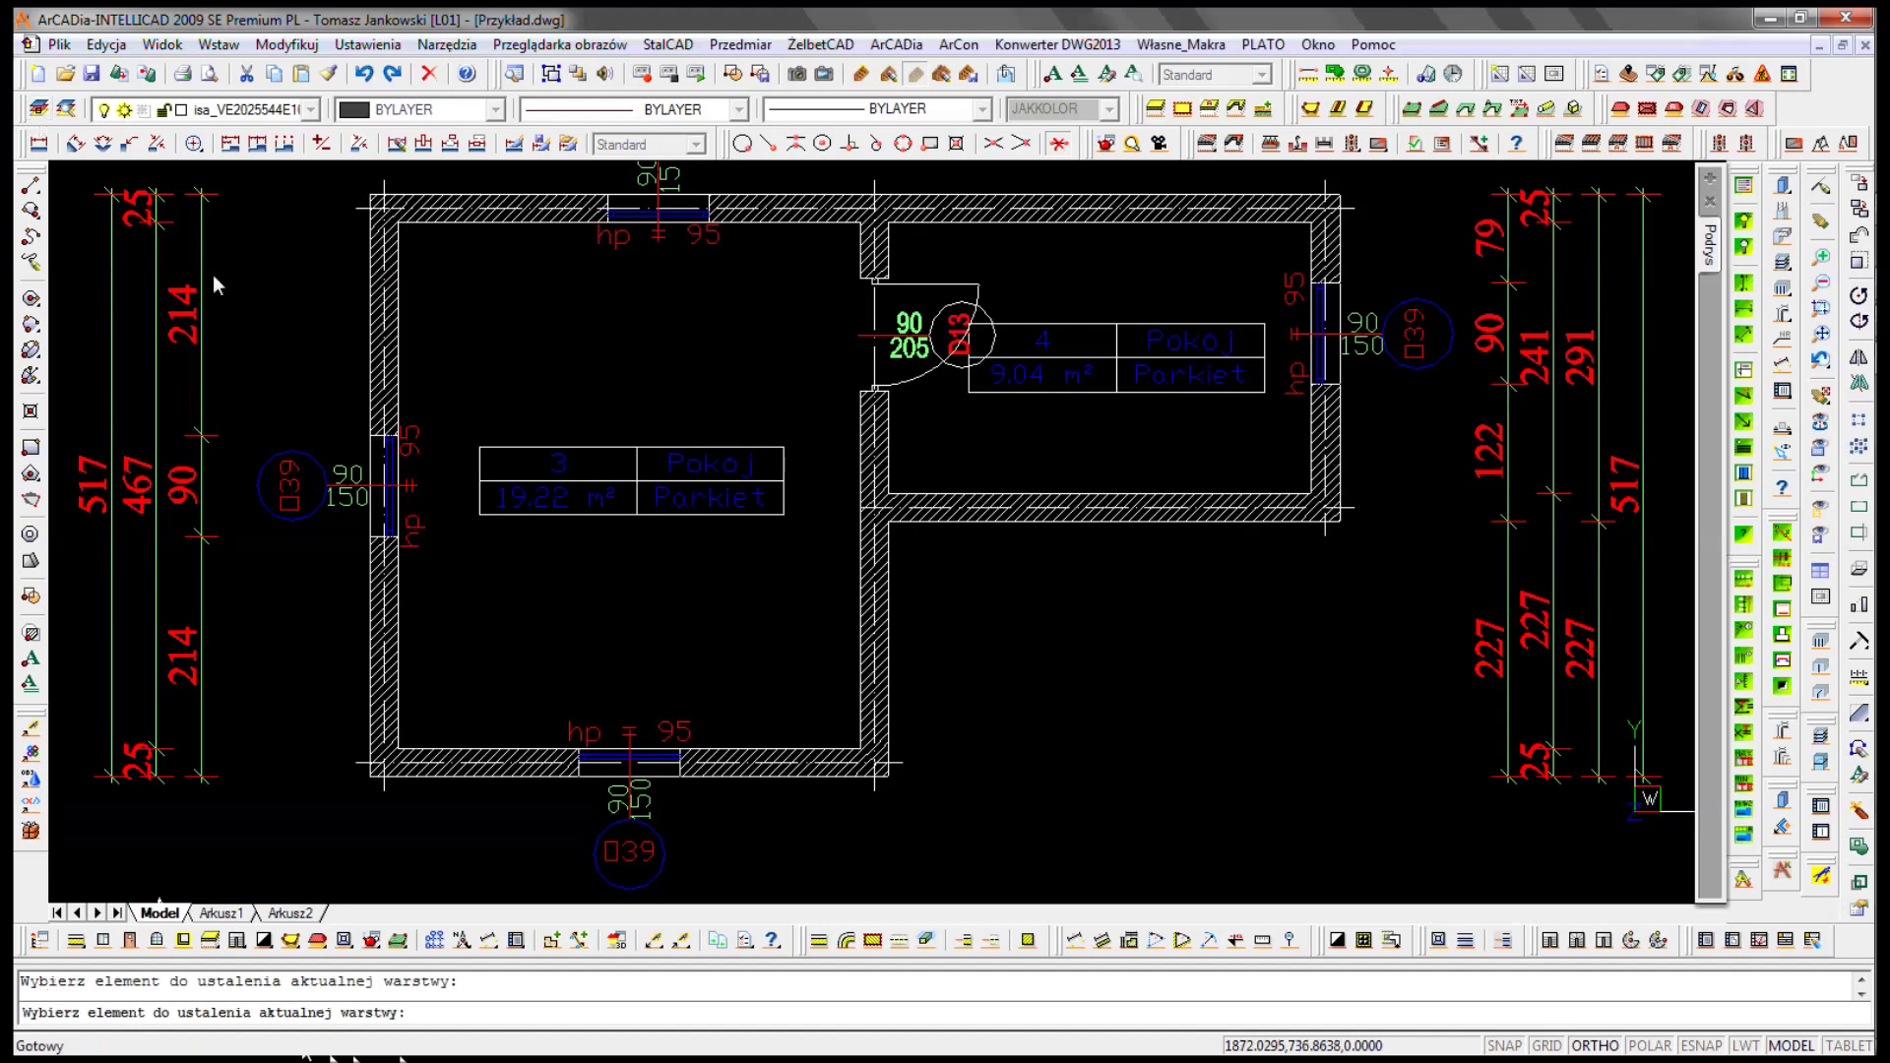
{"action": "left_click", "coordinate": [524, 447]}
{"action": "type", "text": "newwa"}
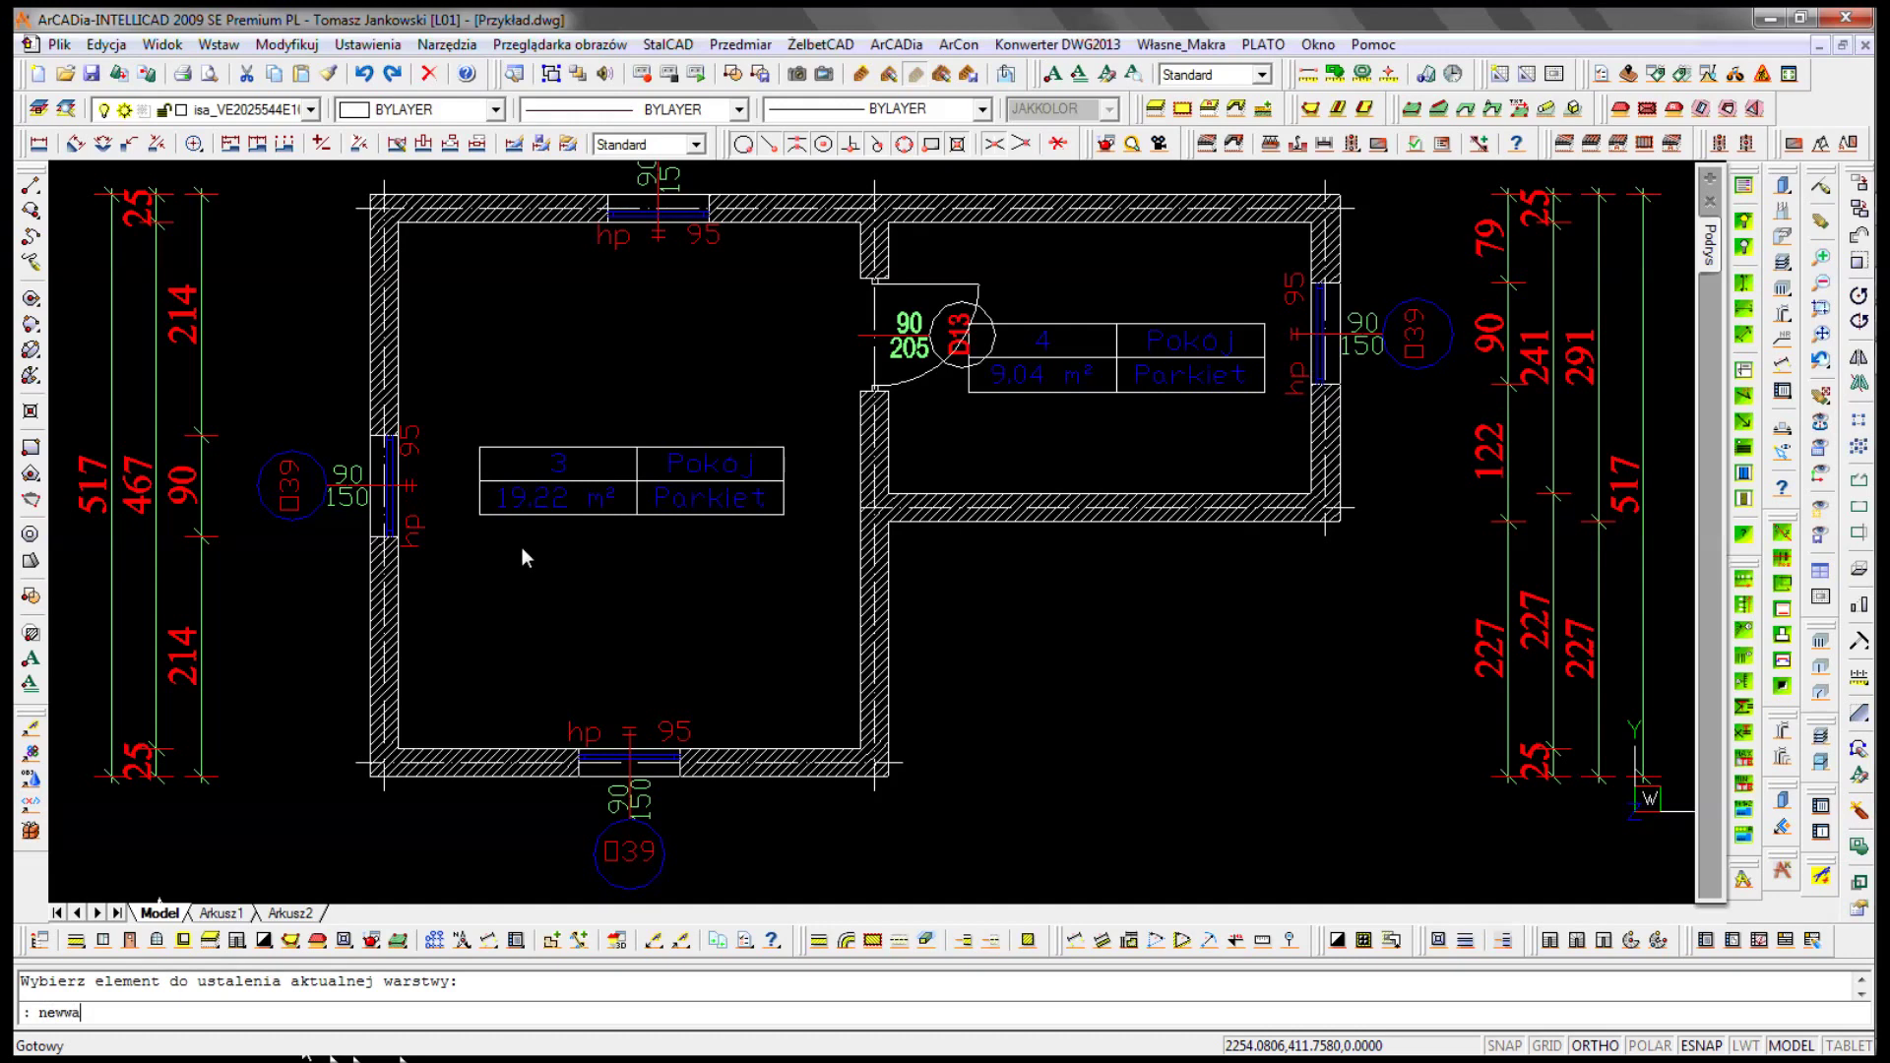
{"action": "key", "text": "Return"}
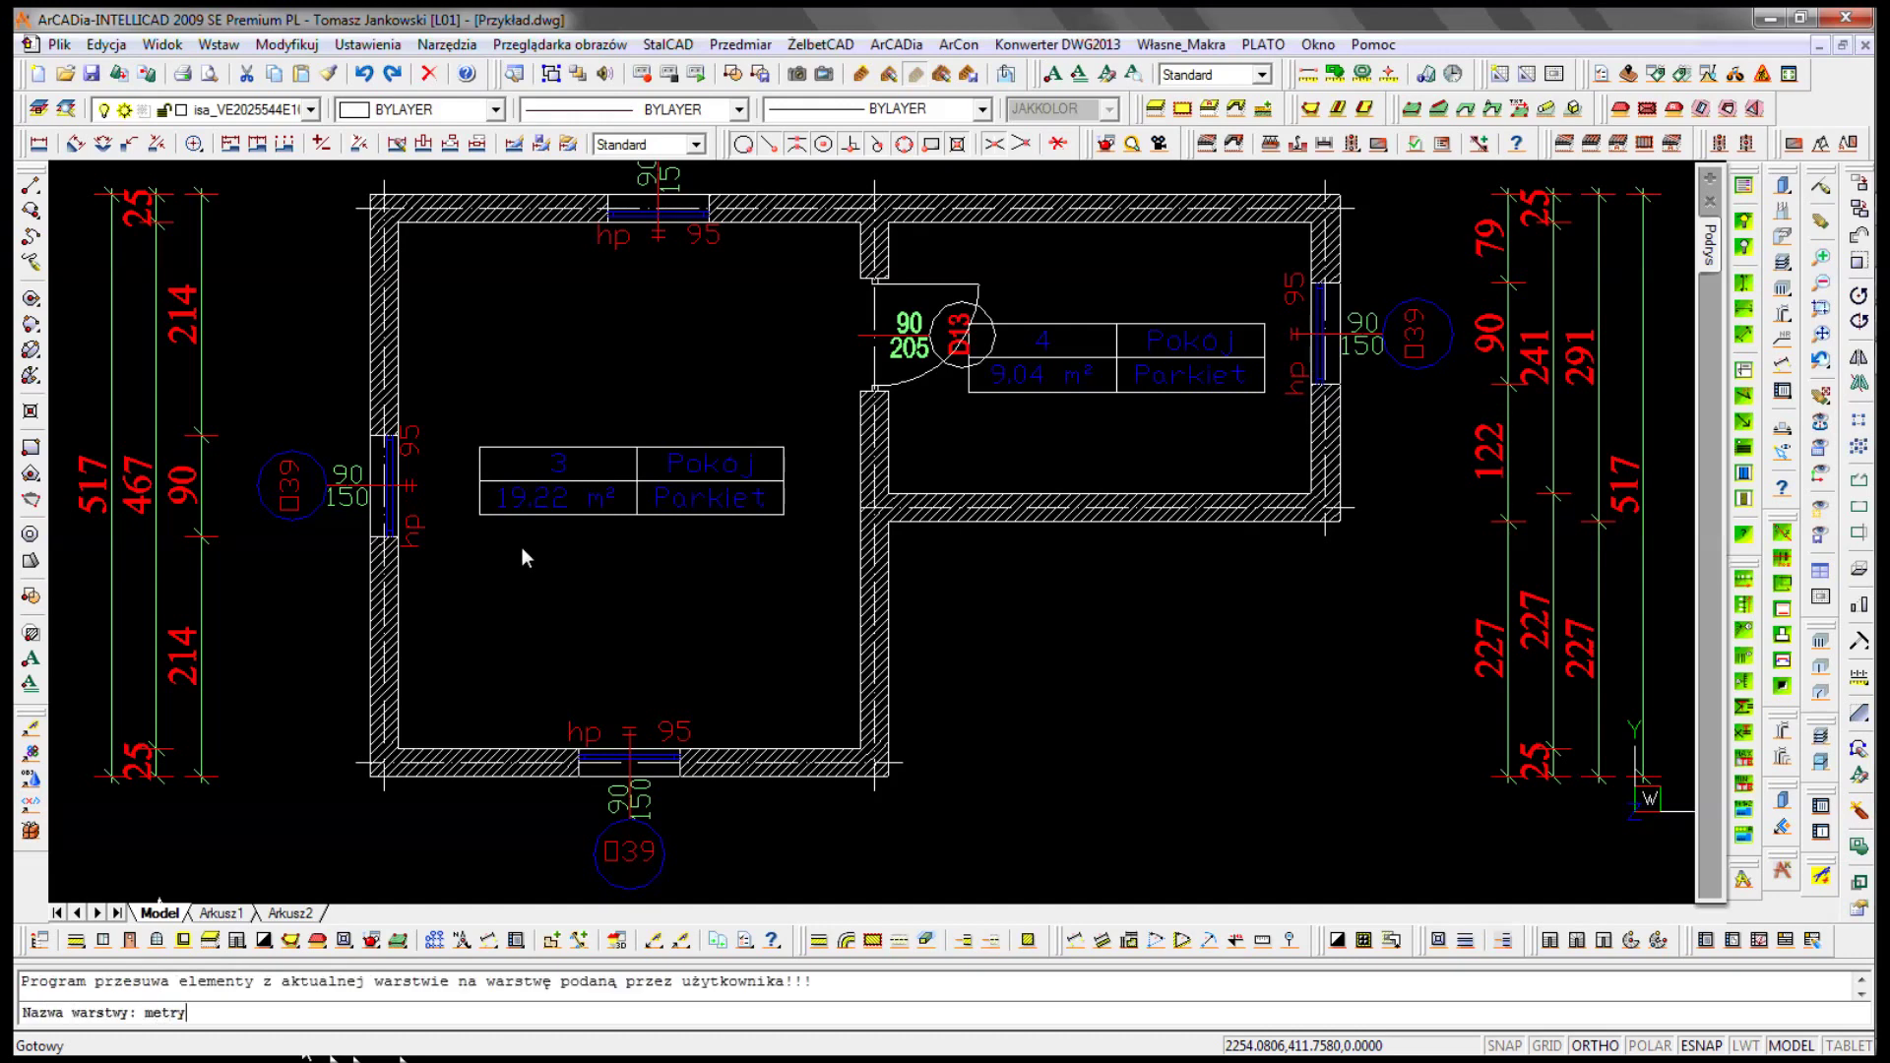
{"action": "key", "text": "Return"}
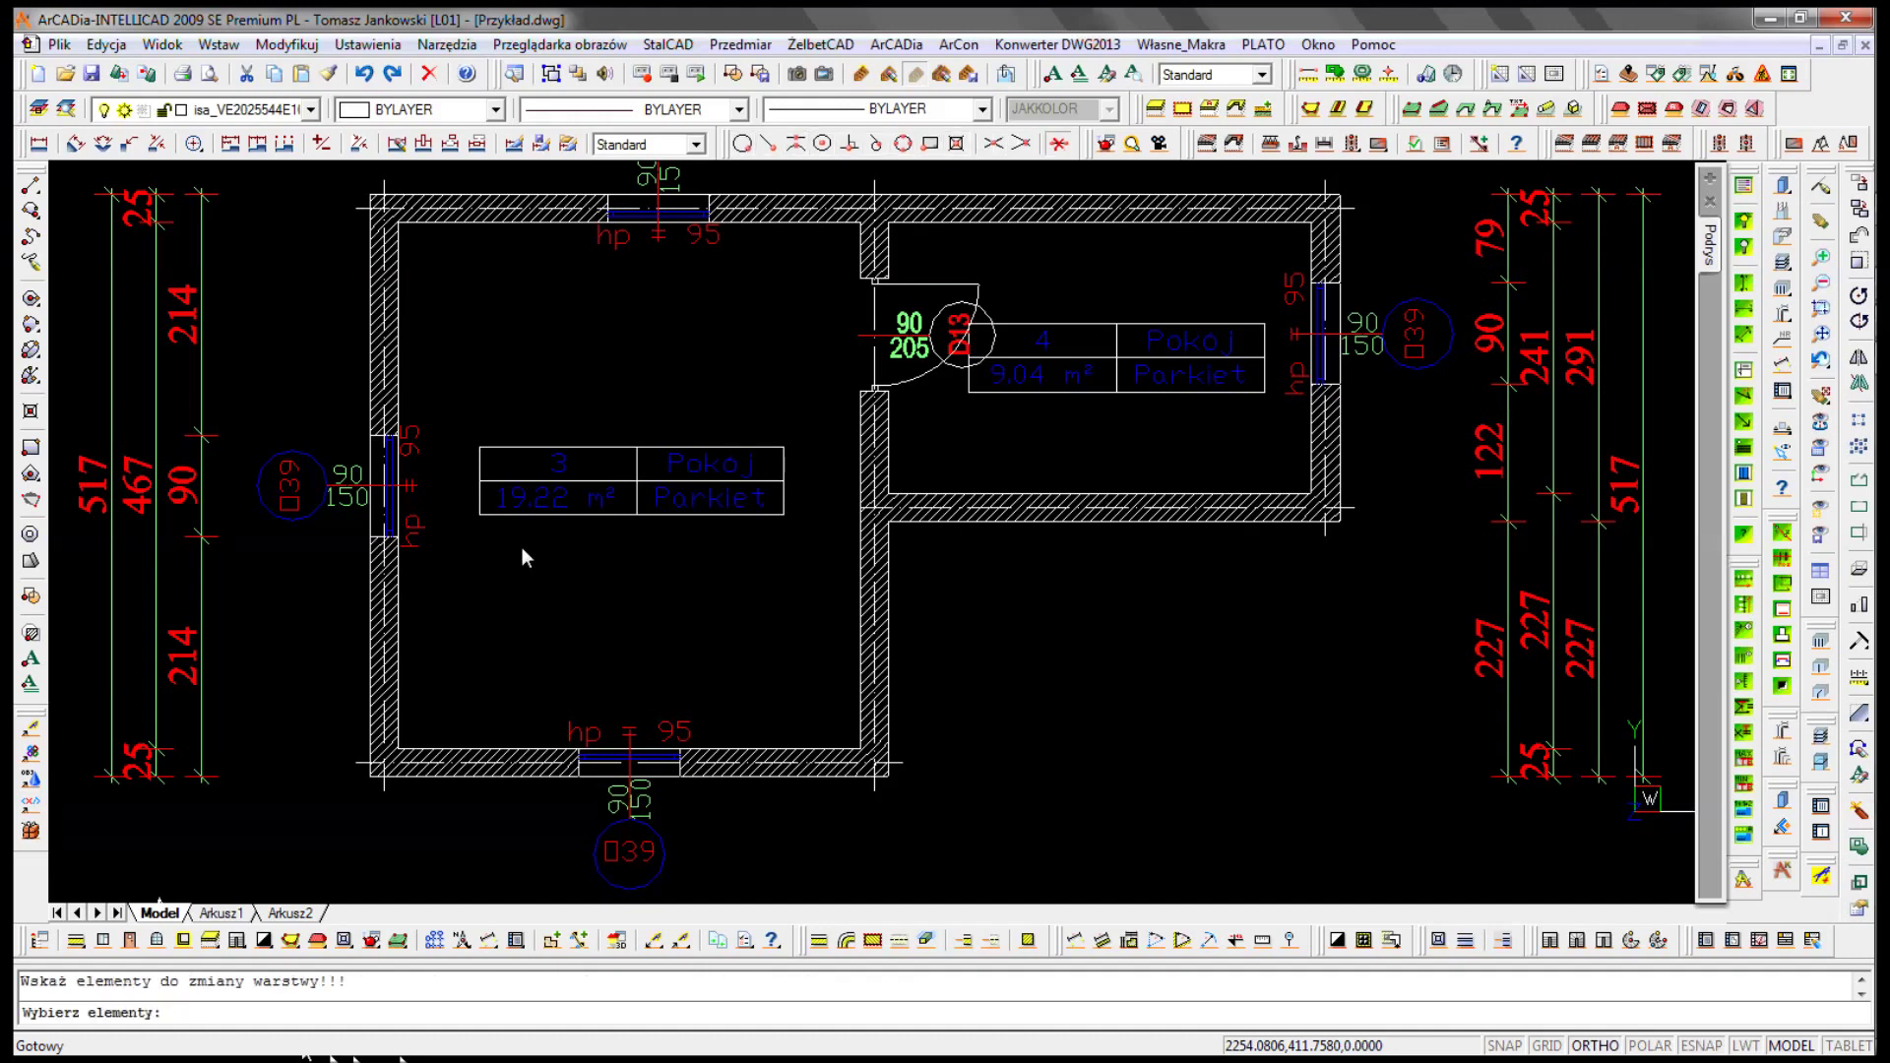
- Move both room labels onto the green metryki layer, then make a picked element's layer current
{"action": "scroll", "coordinate": [522, 547], "scroll_direction": "down", "scroll_amount": 2}
{"action": "left_click", "coordinate": [975, 447]}
{"action": "left_click", "coordinate": [374, 681]}
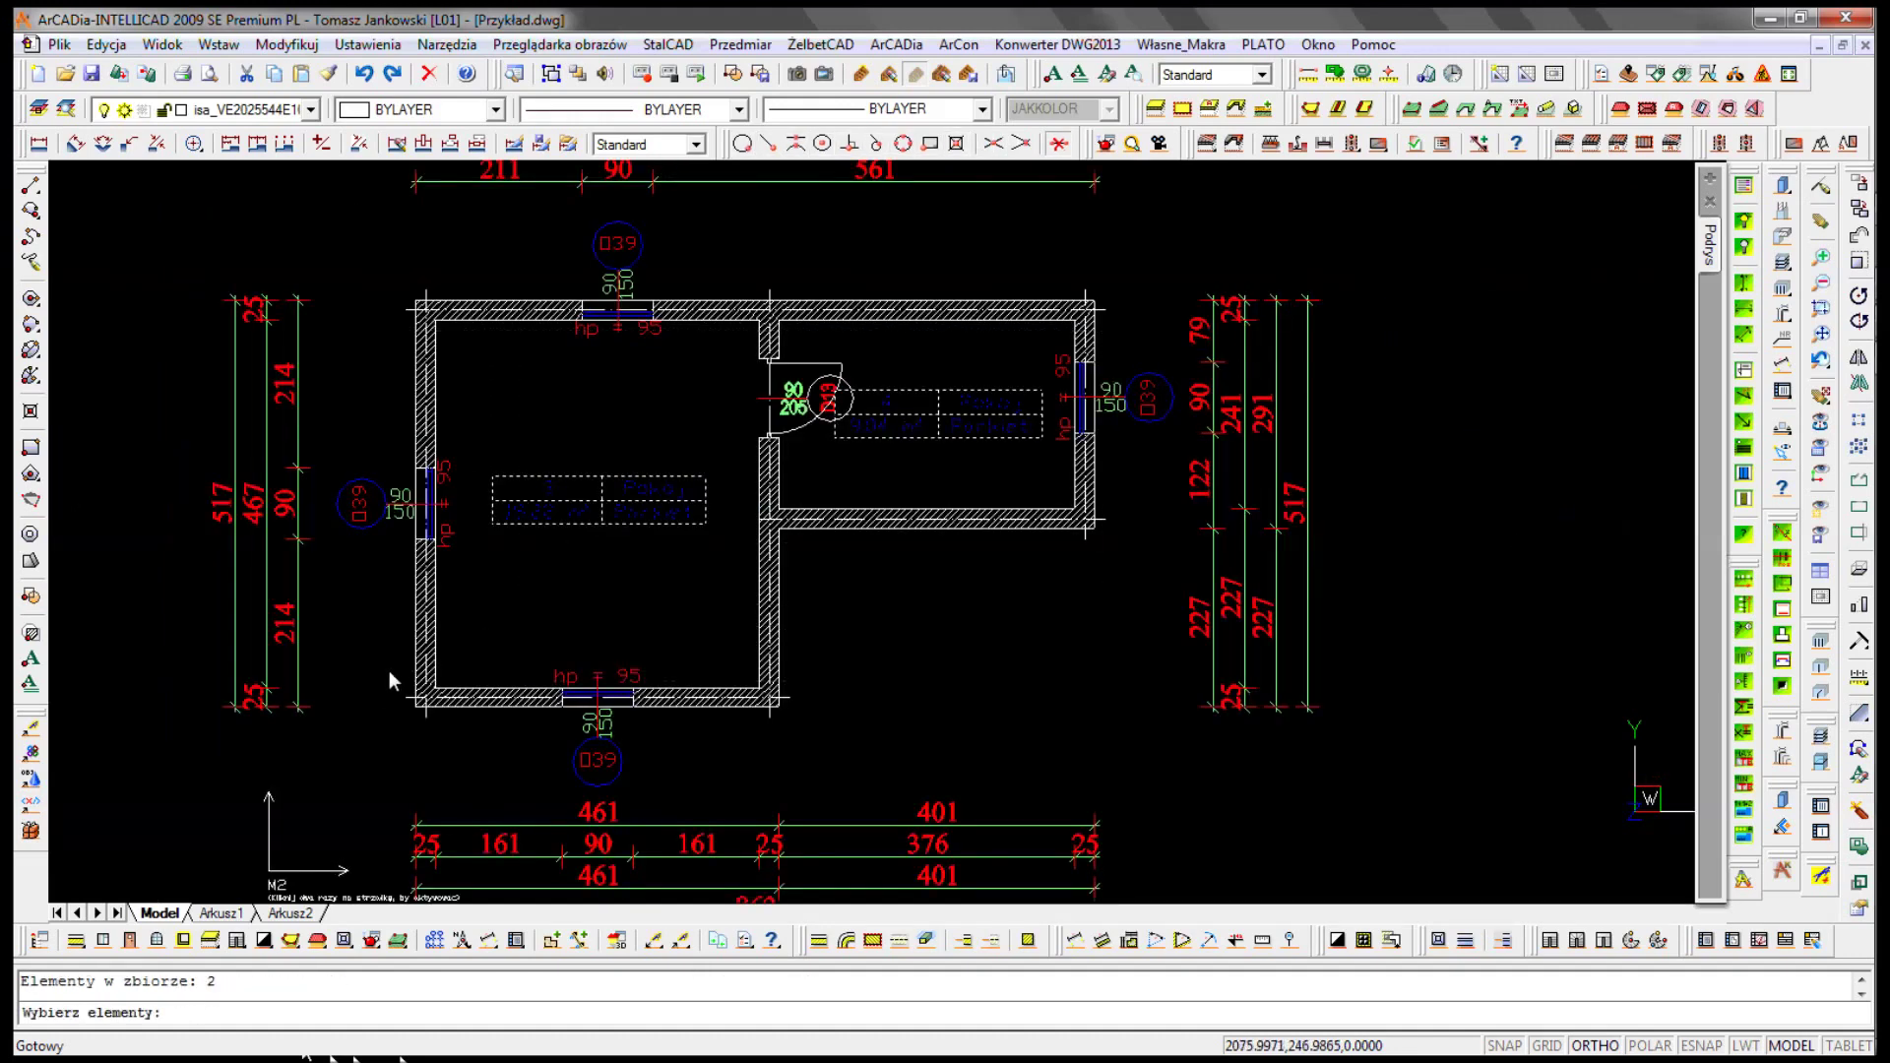
{"action": "key", "text": "Return"}
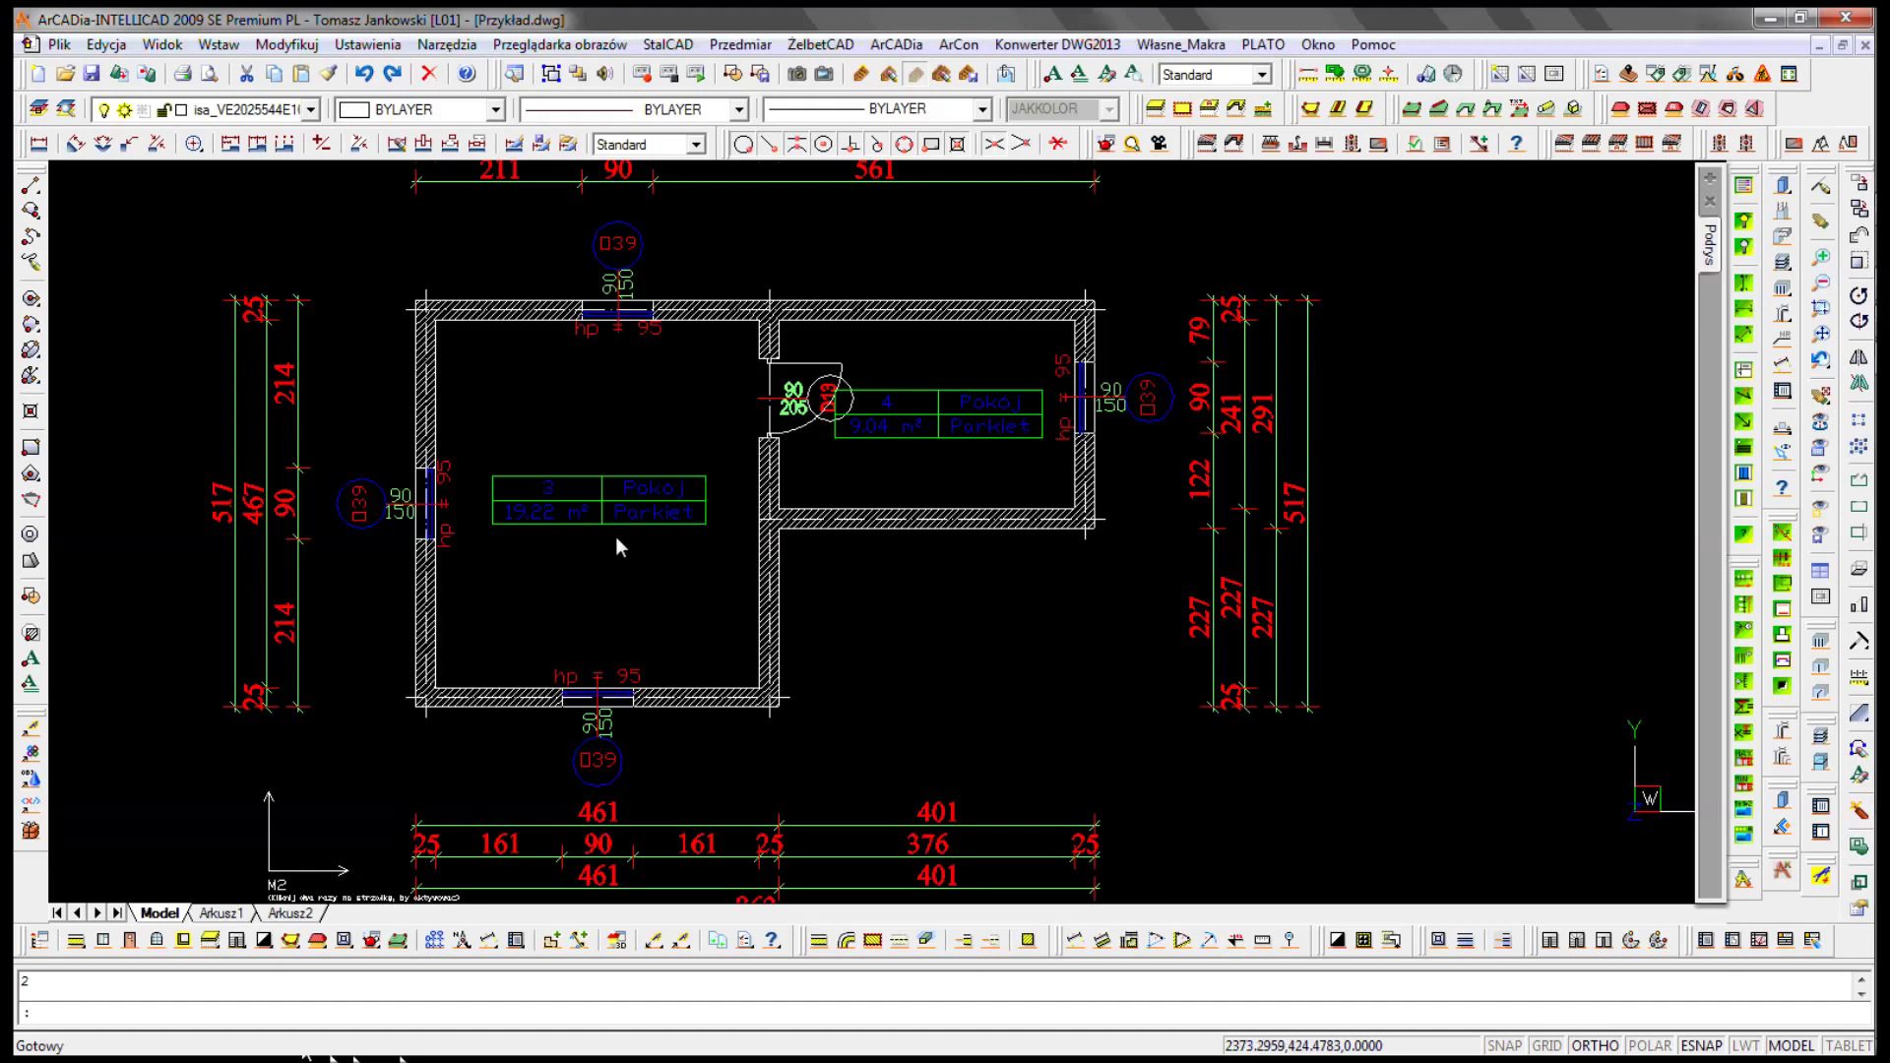
{"action": "left_click", "coordinate": [39, 108]}
{"action": "left_click", "coordinate": [805, 362]}
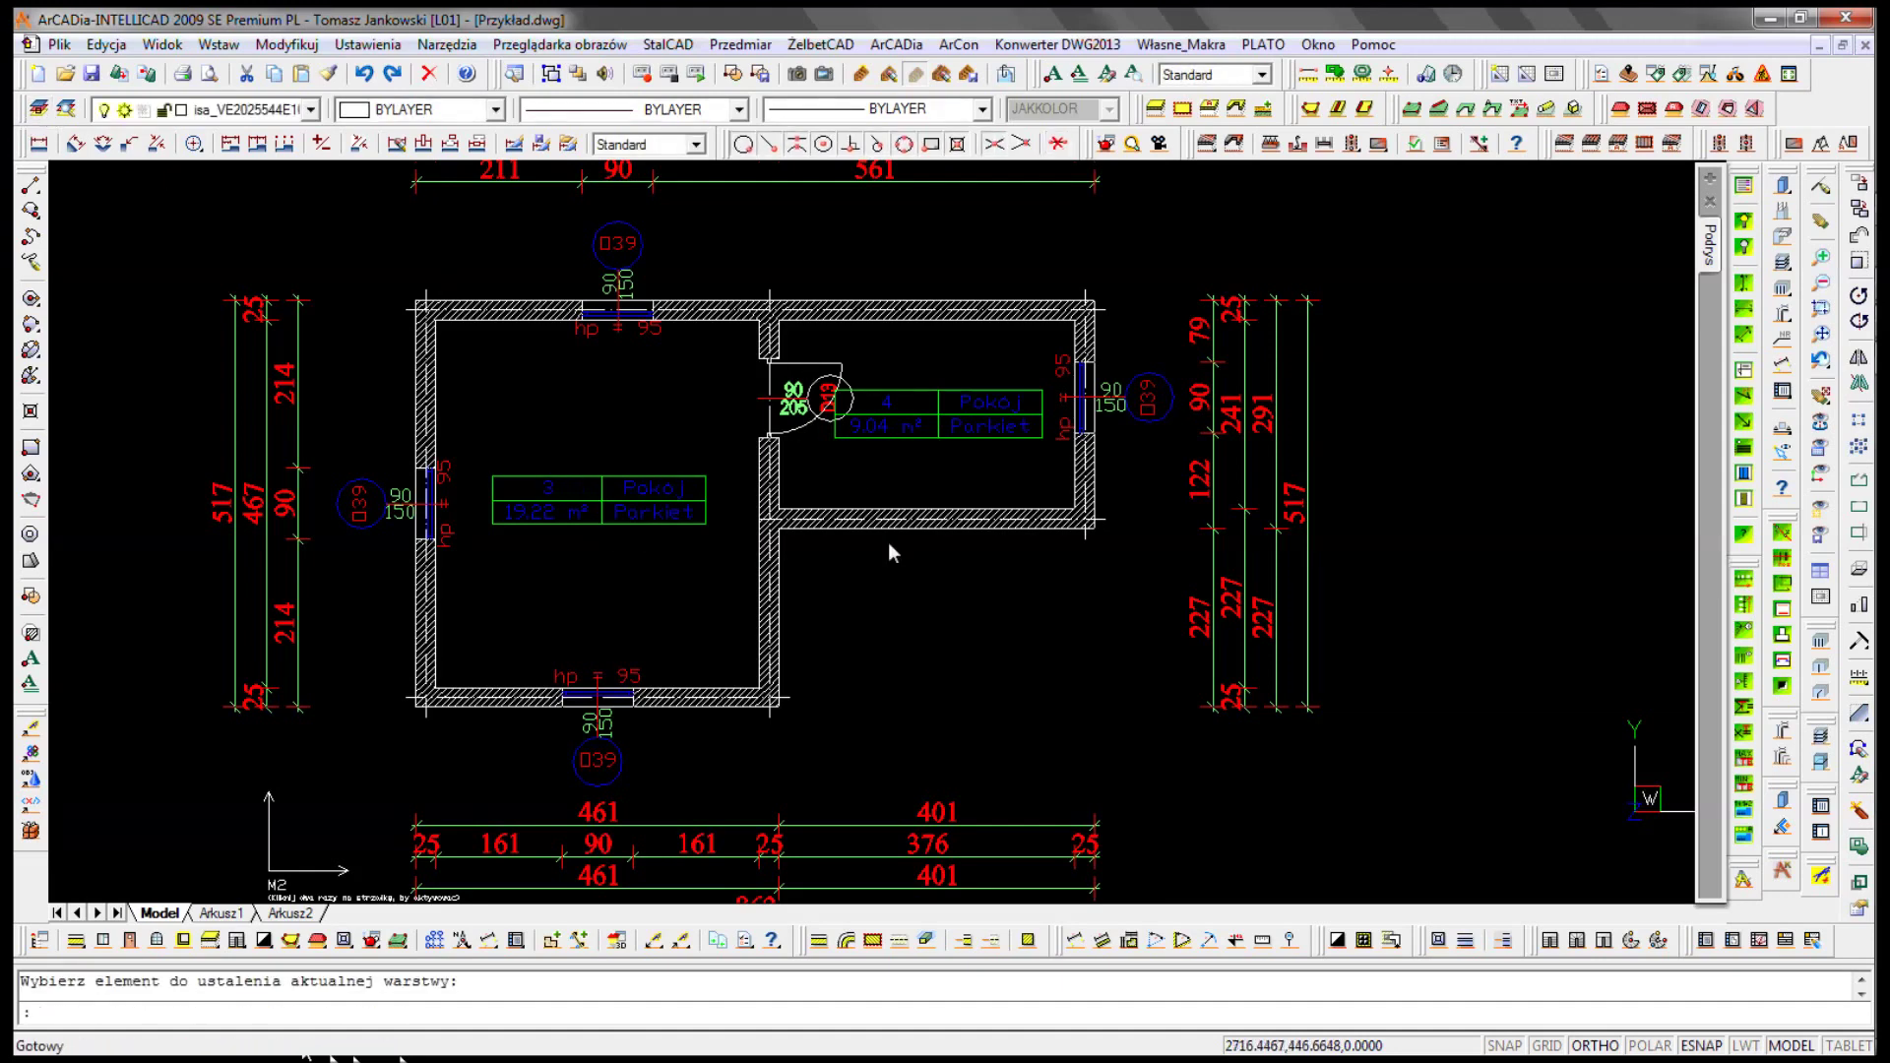
- Move the door onto the drzwi layer with the newwa command
{"action": "type", "text": "neww"}
{"action": "key", "text": "BackSpace"}
{"action": "key", "text": "Return"}
{"action": "type", "text": "ci"}
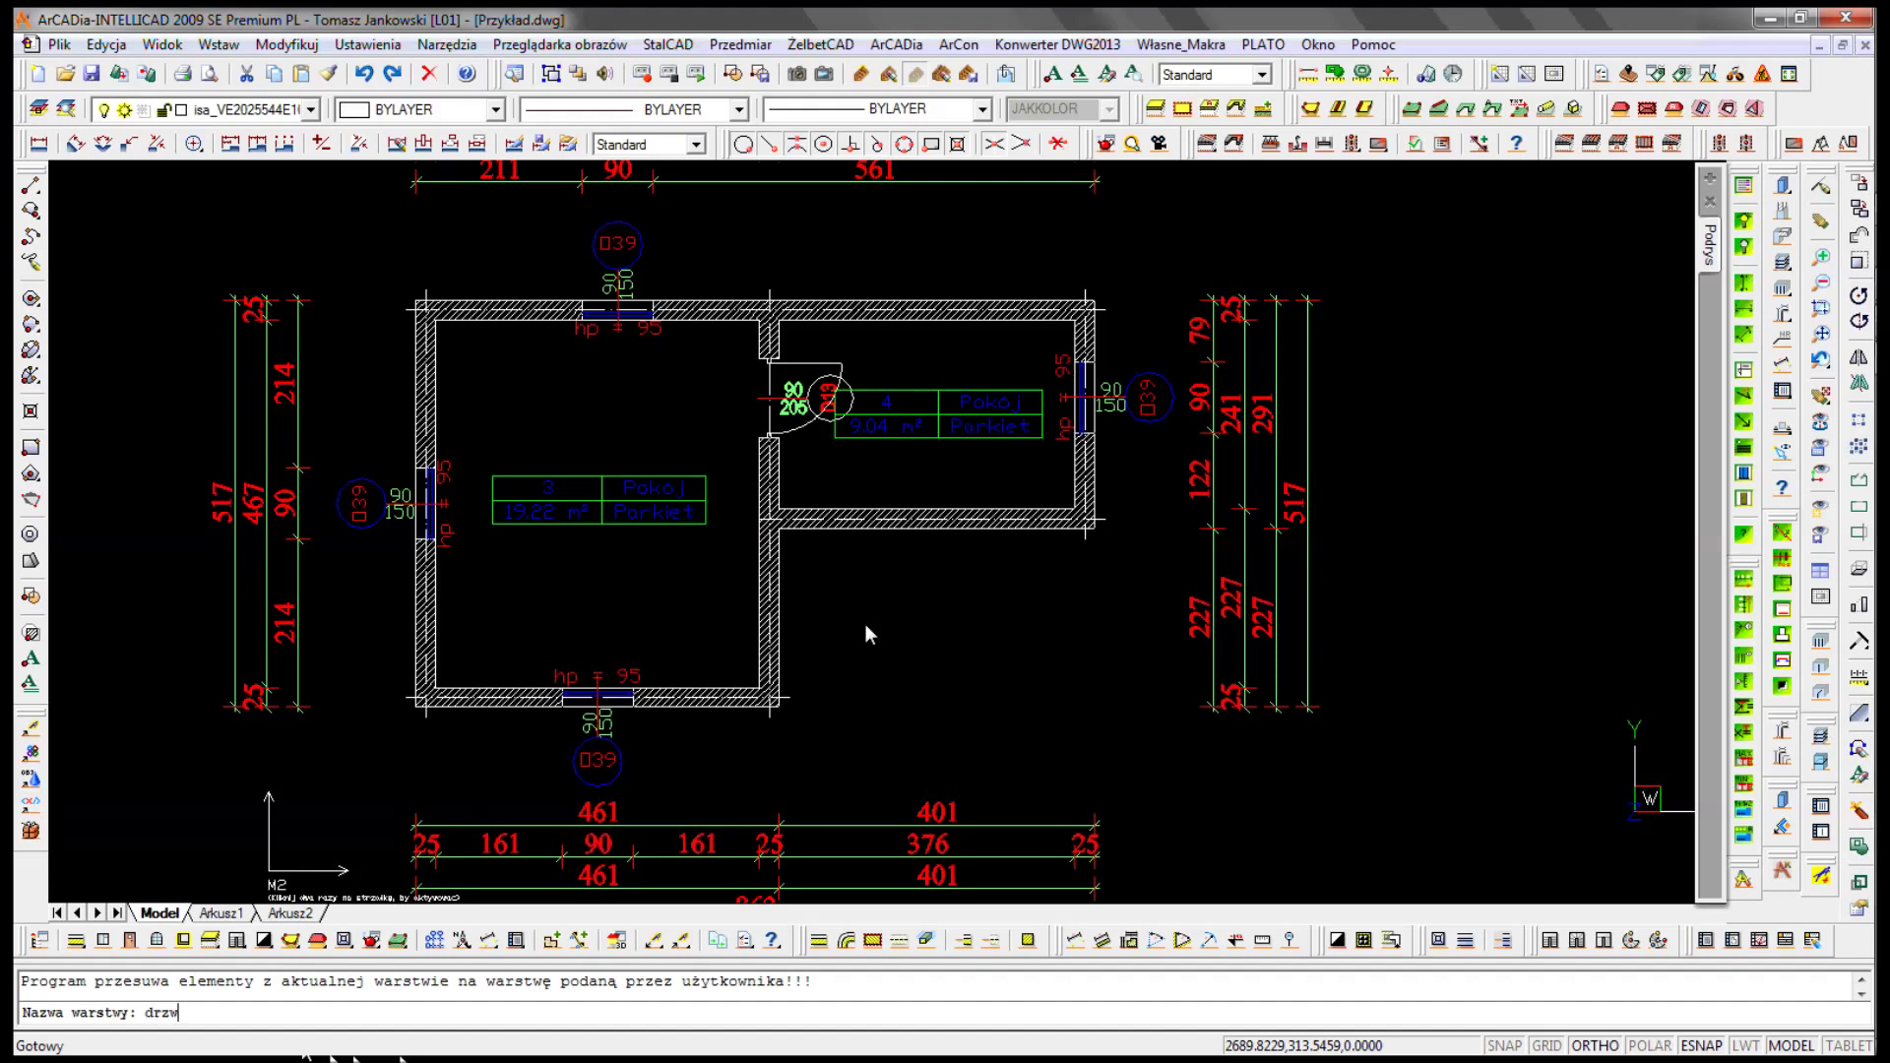
{"action": "key", "text": "Return"}
{"action": "left_click", "coordinate": [867, 355]}
{"action": "left_click", "coordinate": [528, 563]}
{"action": "key", "text": "Return"}
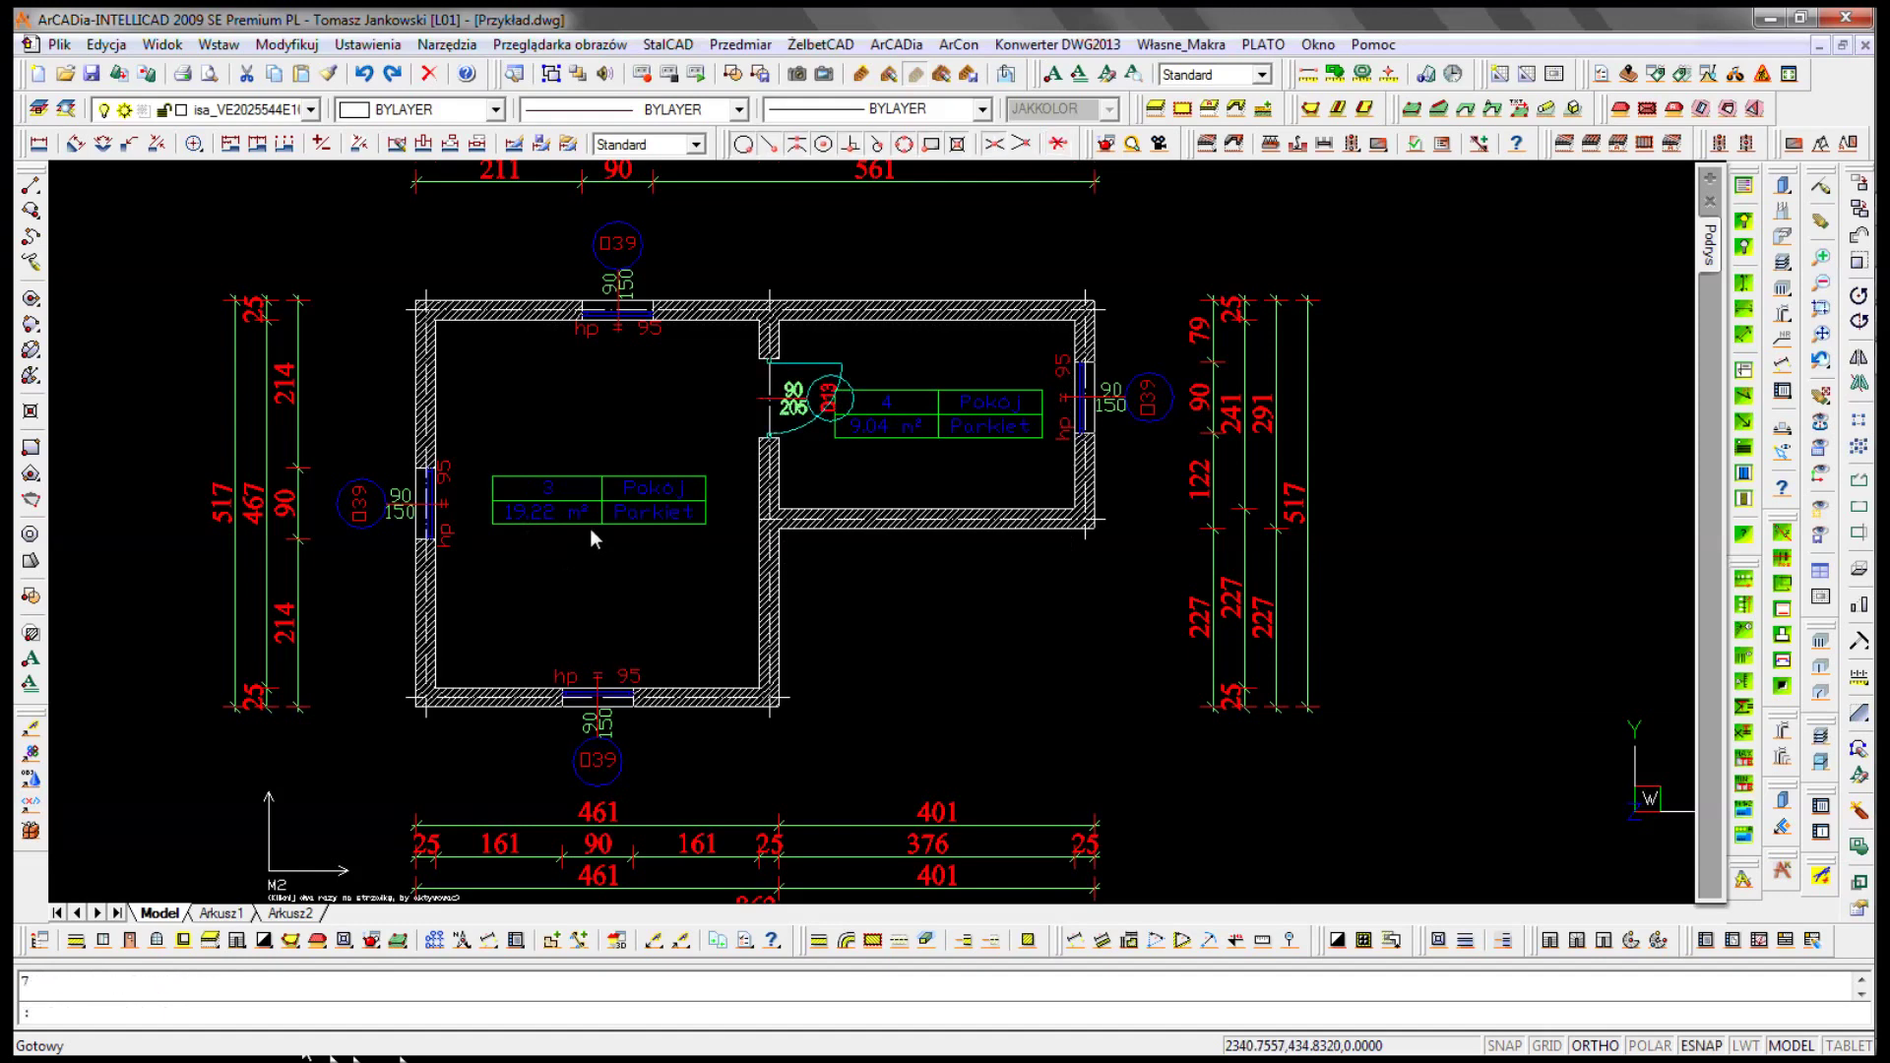
- Window-select all the walls and move them onto the yellow sciany layer
{"action": "left_click", "coordinate": [65, 108]}
{"action": "type", "text": "nowa"}
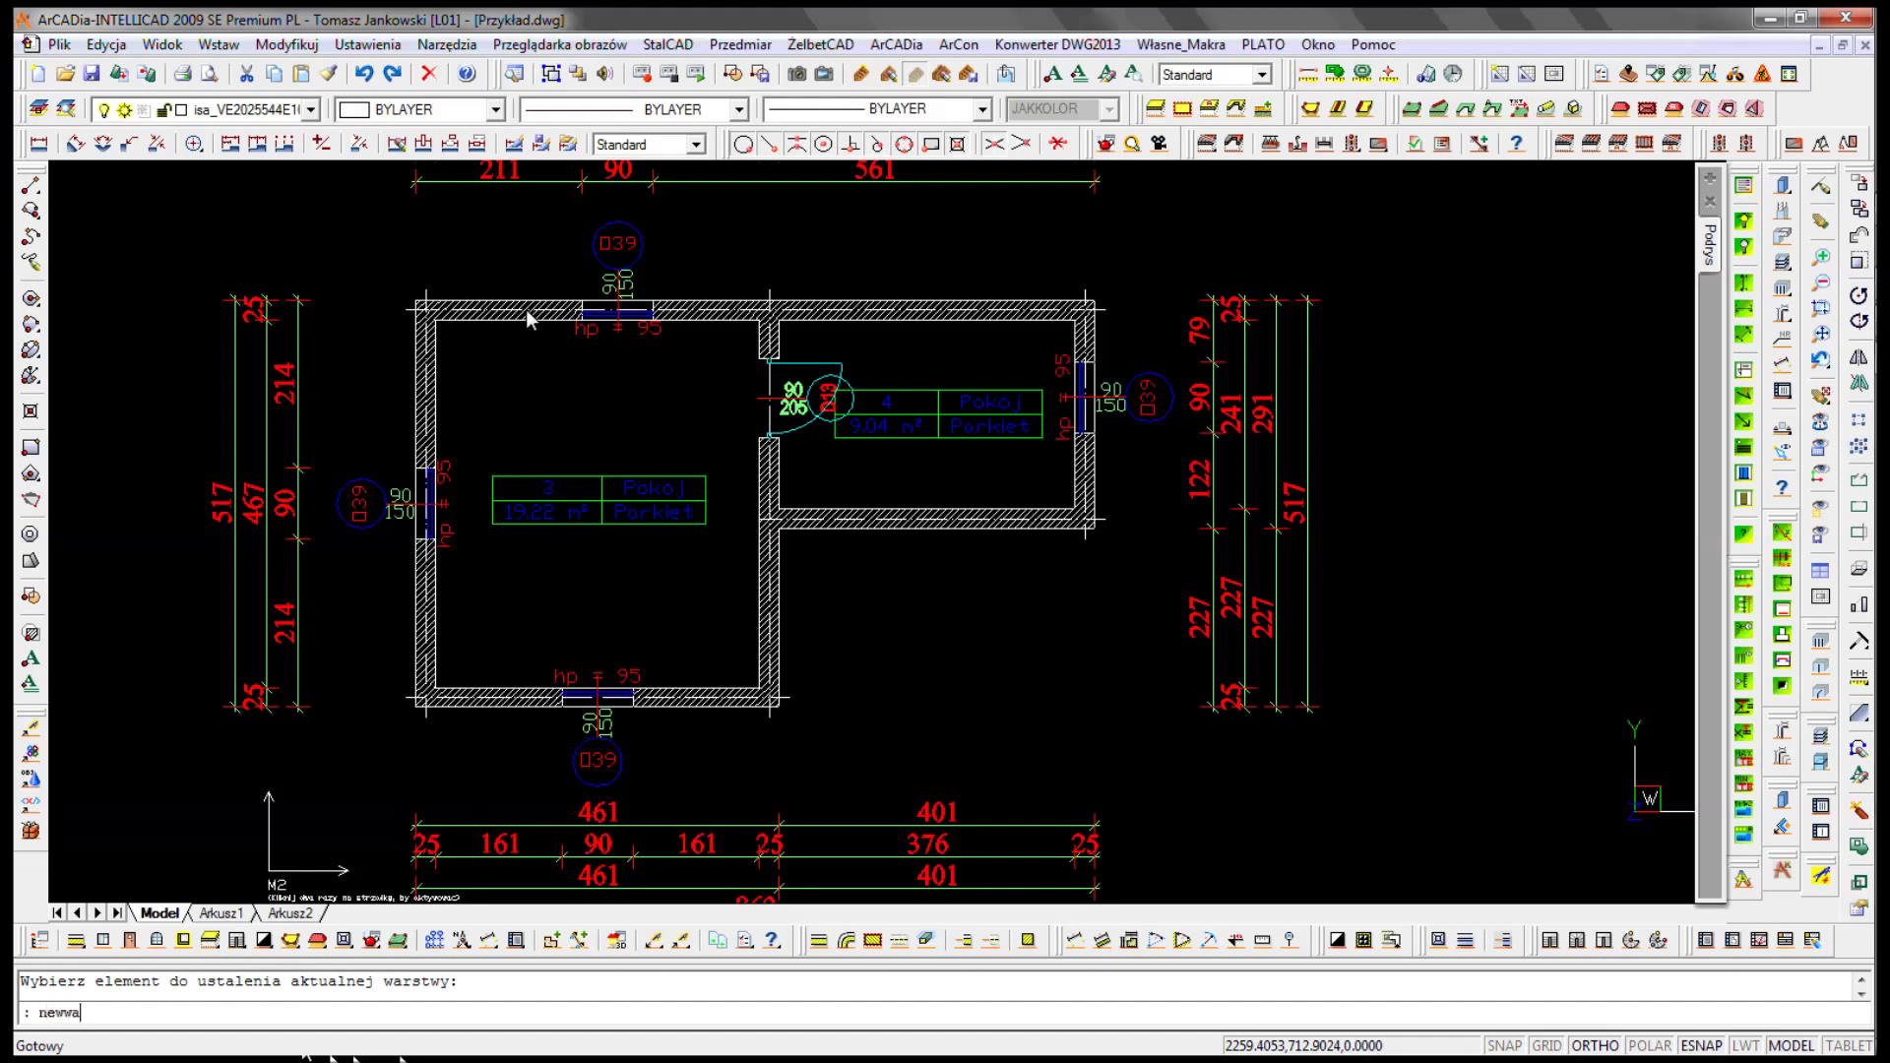
{"action": "key", "text": "Return"}
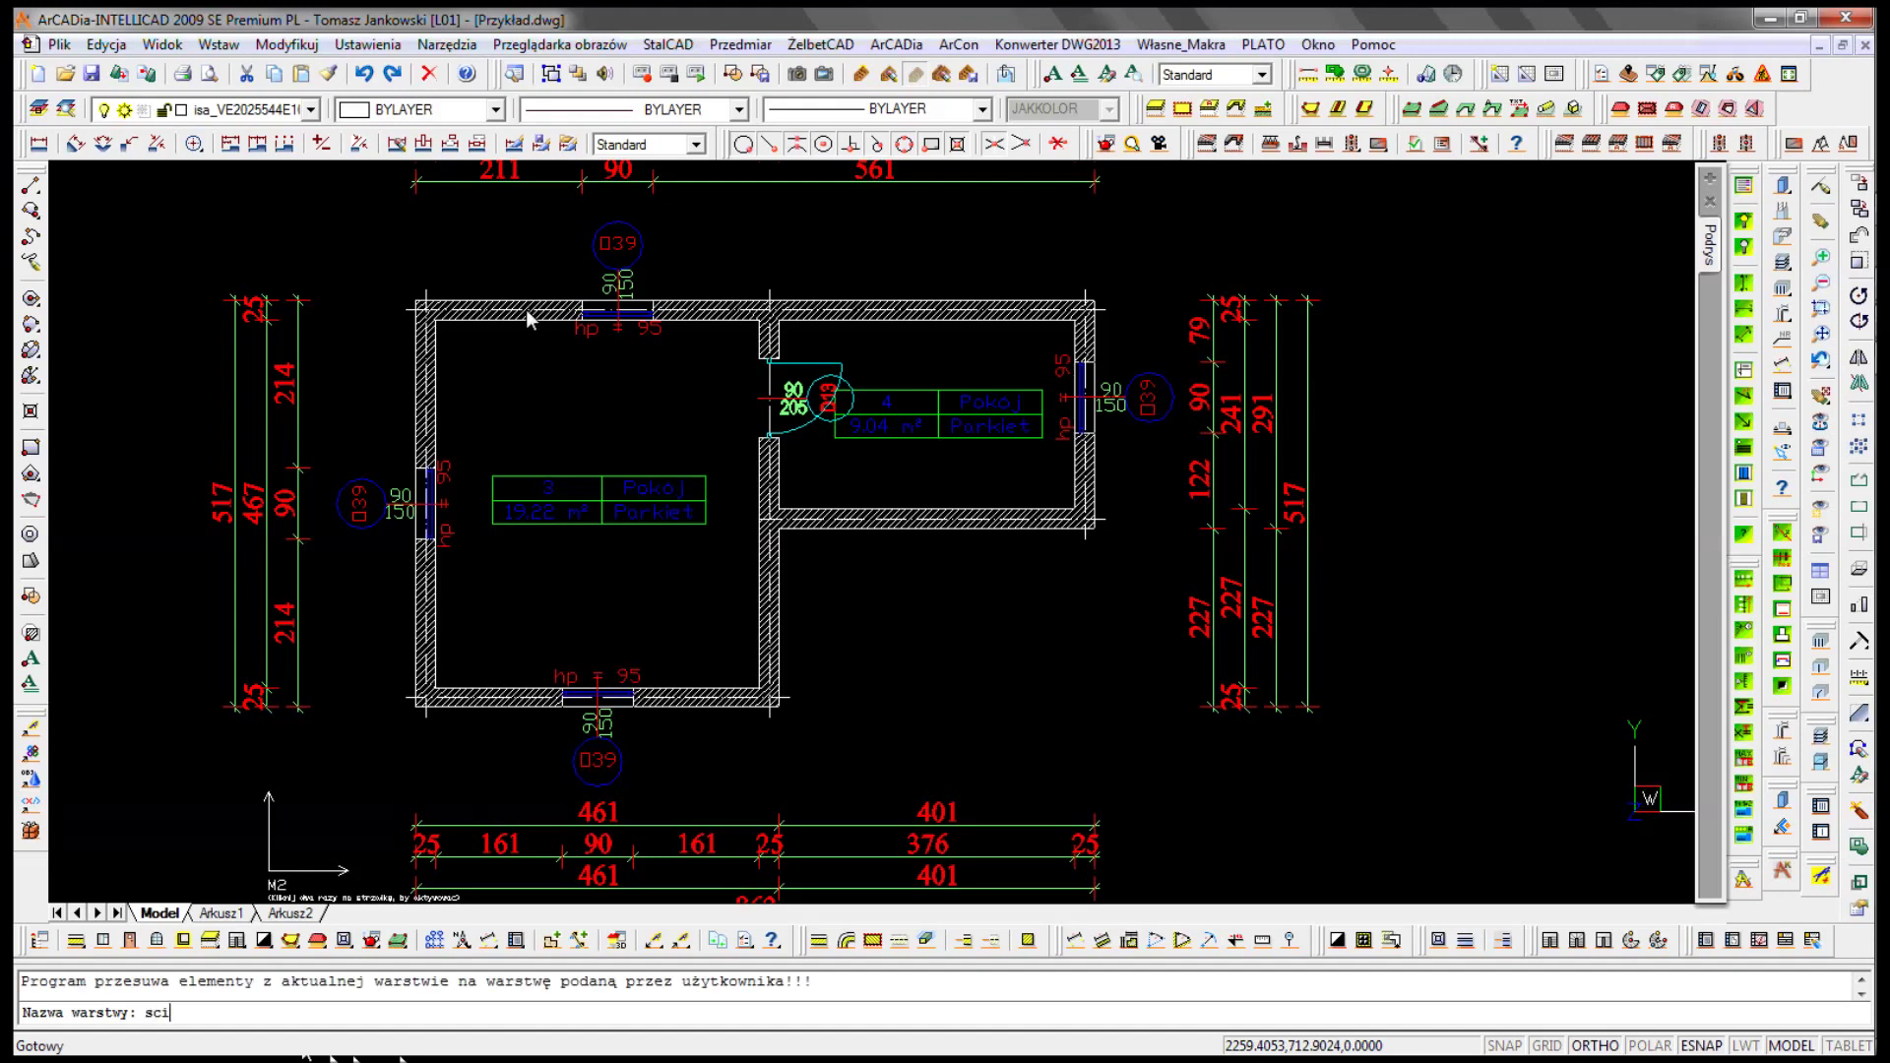
{"action": "type", "text": "y"}
{"action": "key", "text": "Return"}
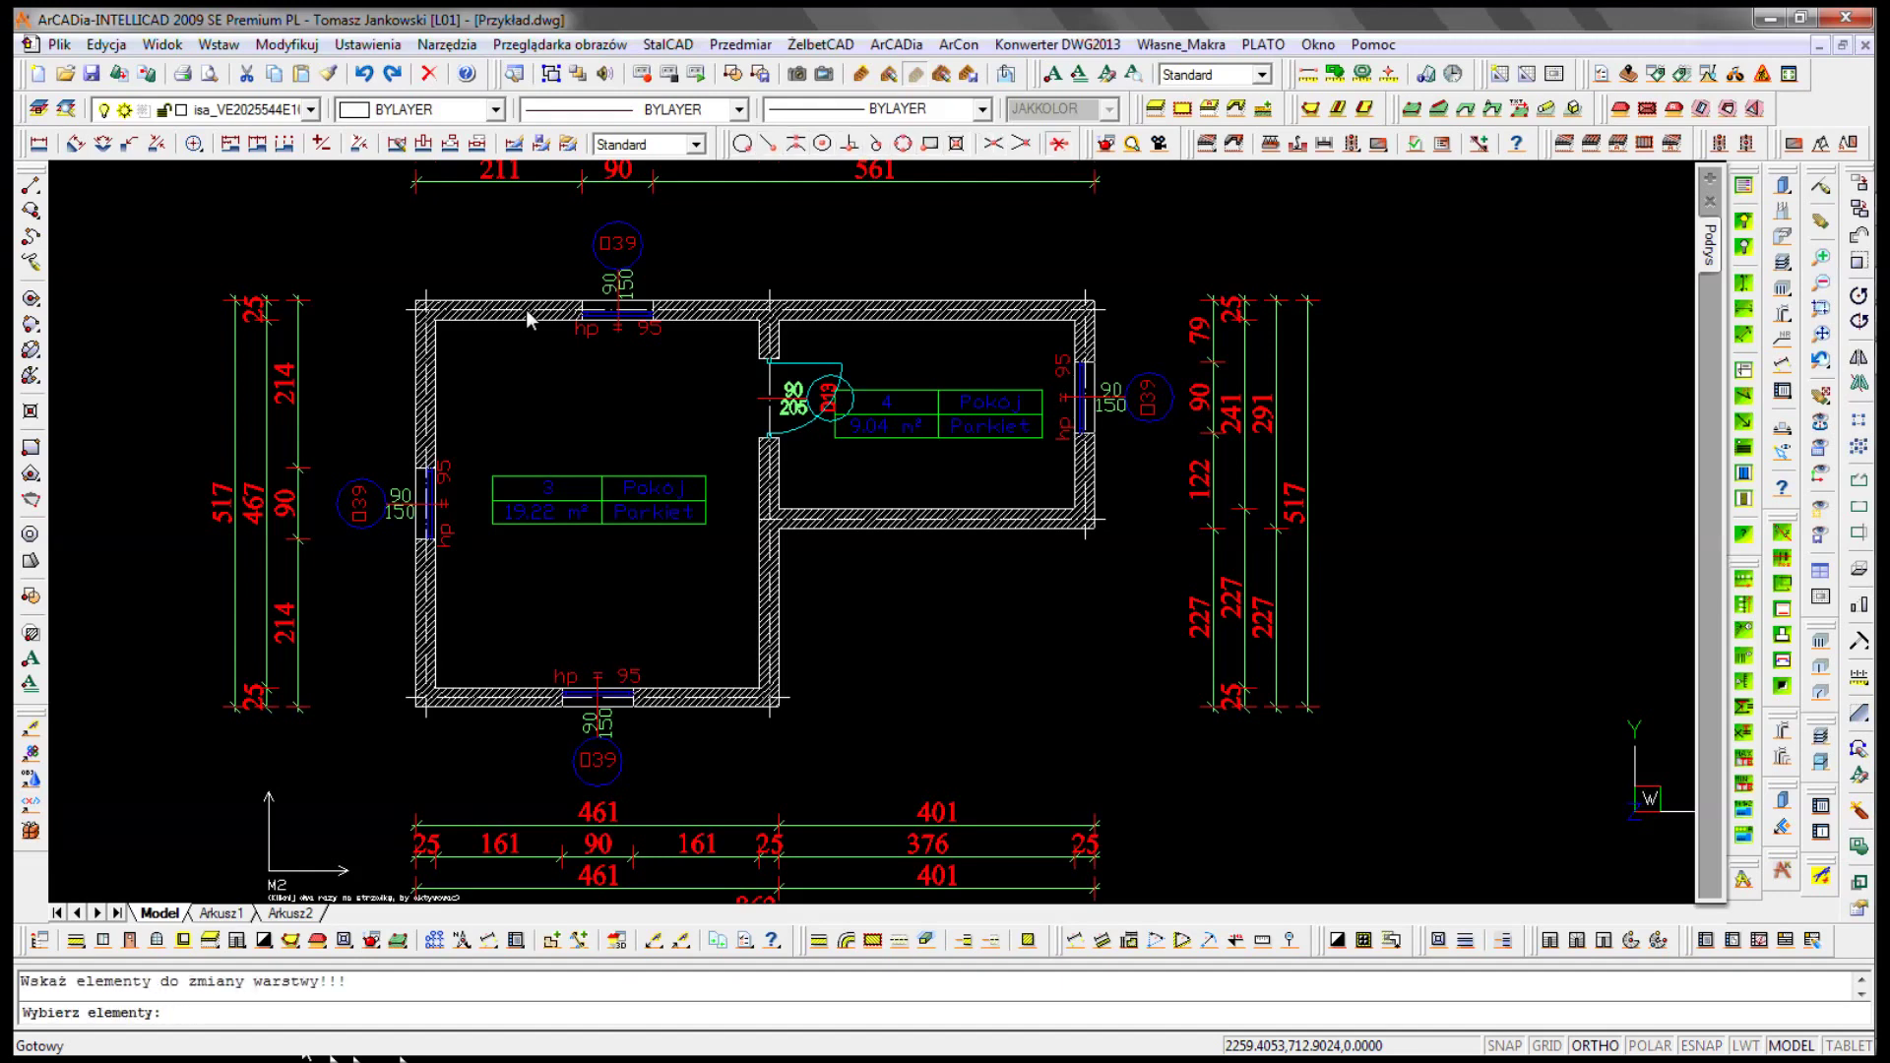
{"action": "scroll", "coordinate": [516, 315], "scroll_direction": "down", "scroll_amount": 2}
{"action": "left_click", "coordinate": [1160, 234]}
{"action": "left_click", "coordinate": [263, 827]}
{"action": "key", "text": "Return"}
{"action": "mouse_move", "coordinate": [1710, 244]}
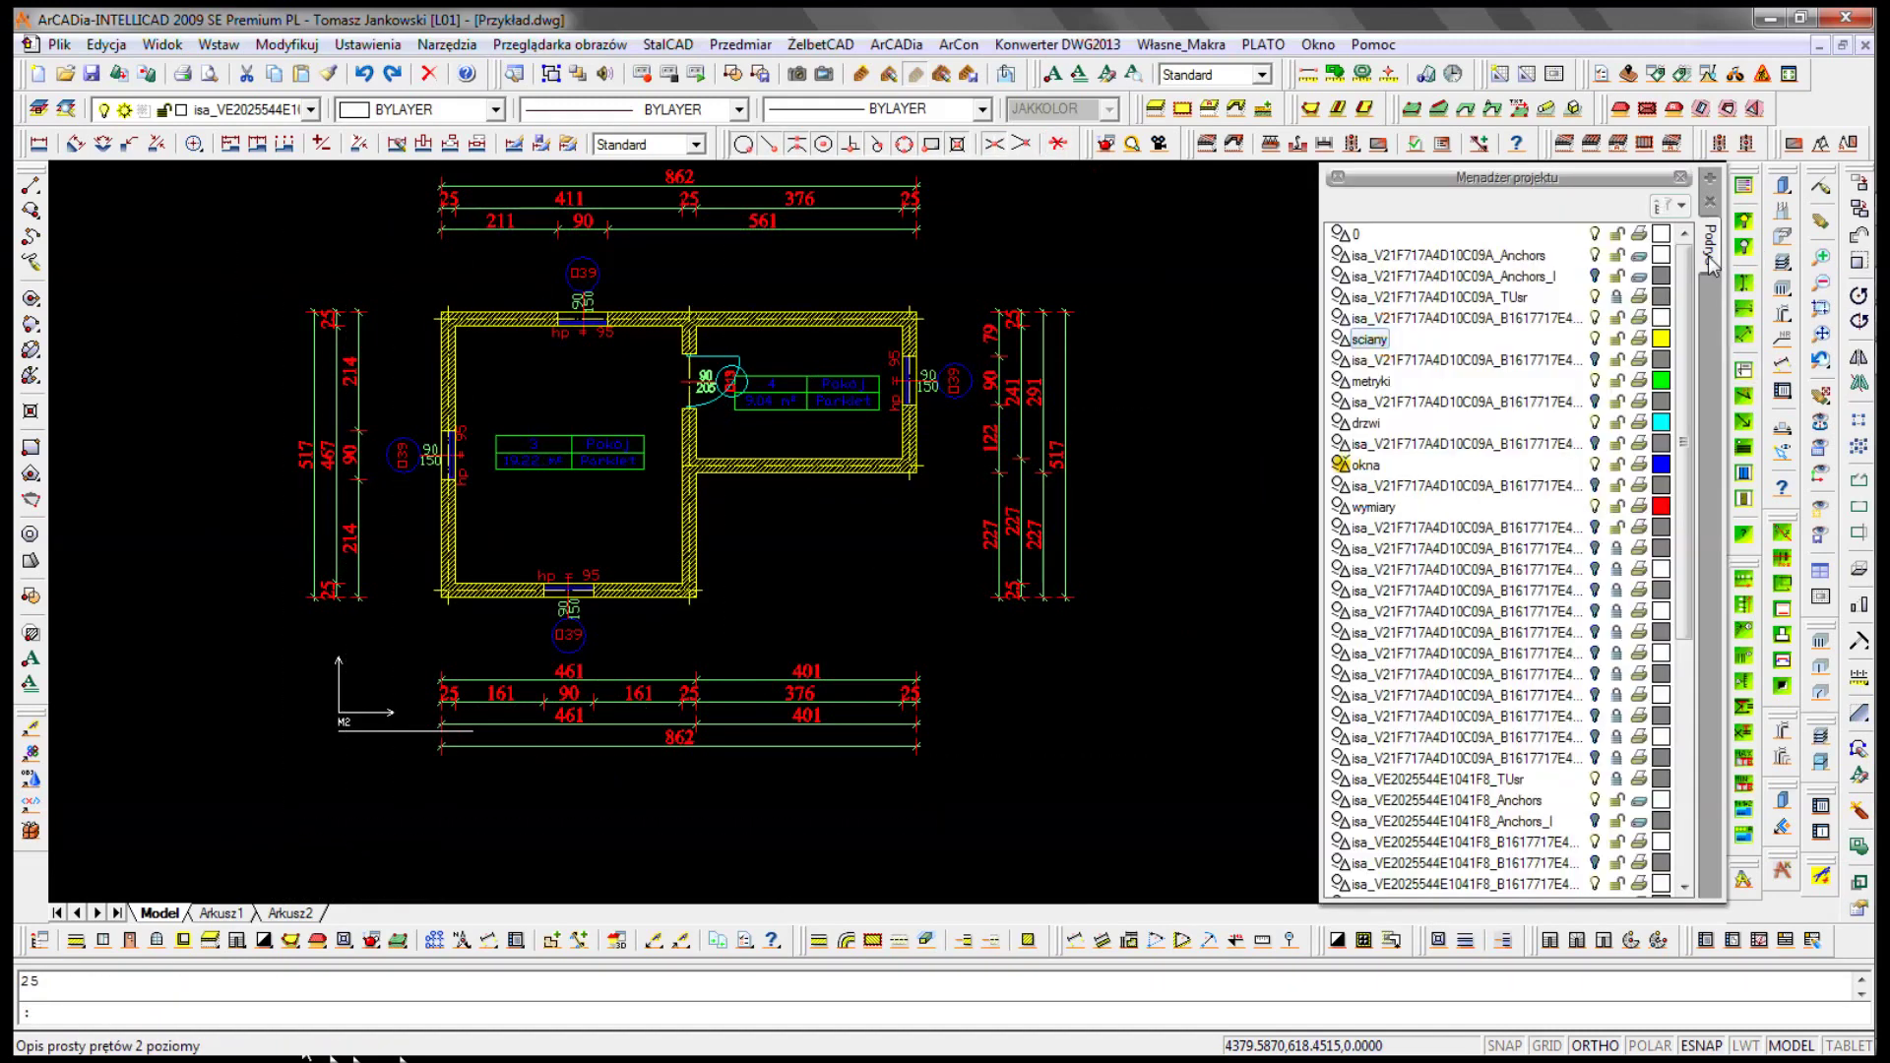
- Turn layer 0 on and hide the sciany, metryki, drzwi, okna and wymiary layers
{"action": "left_click", "coordinate": [1595, 236]}
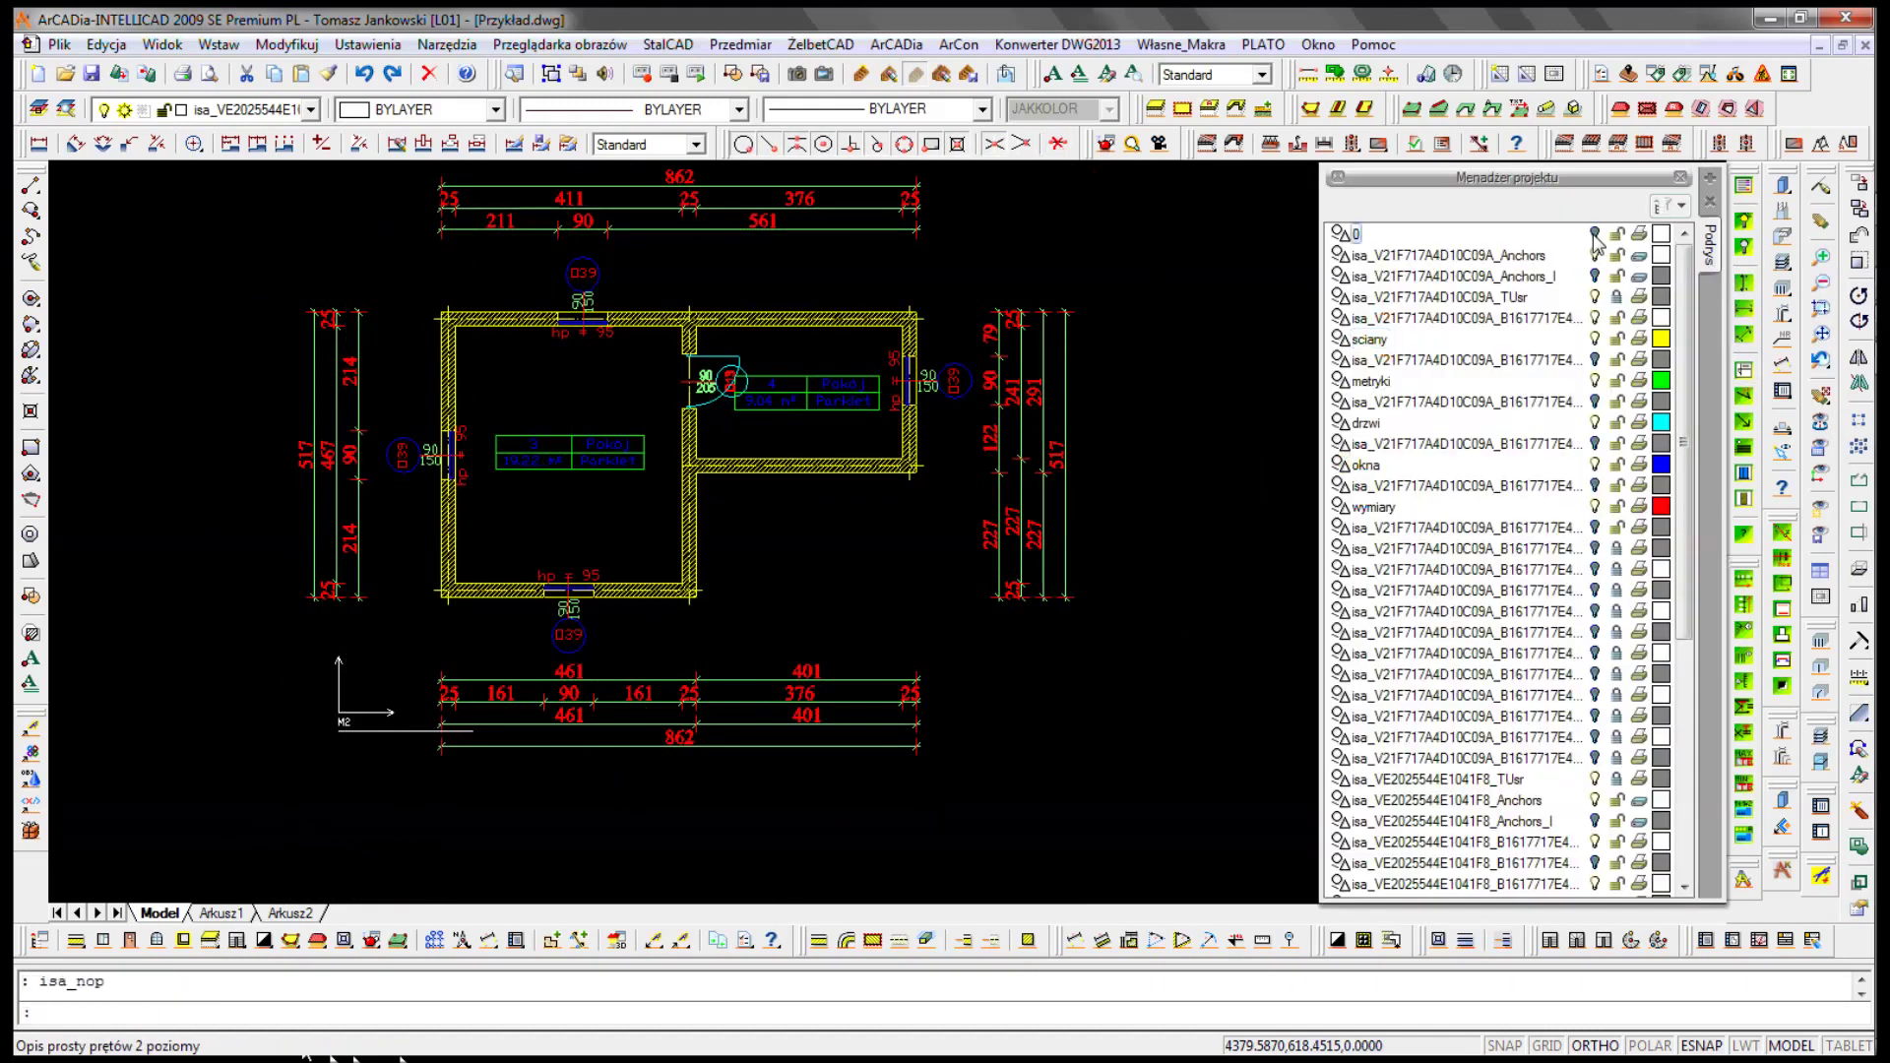
{"action": "left_click", "coordinate": [1595, 234]}
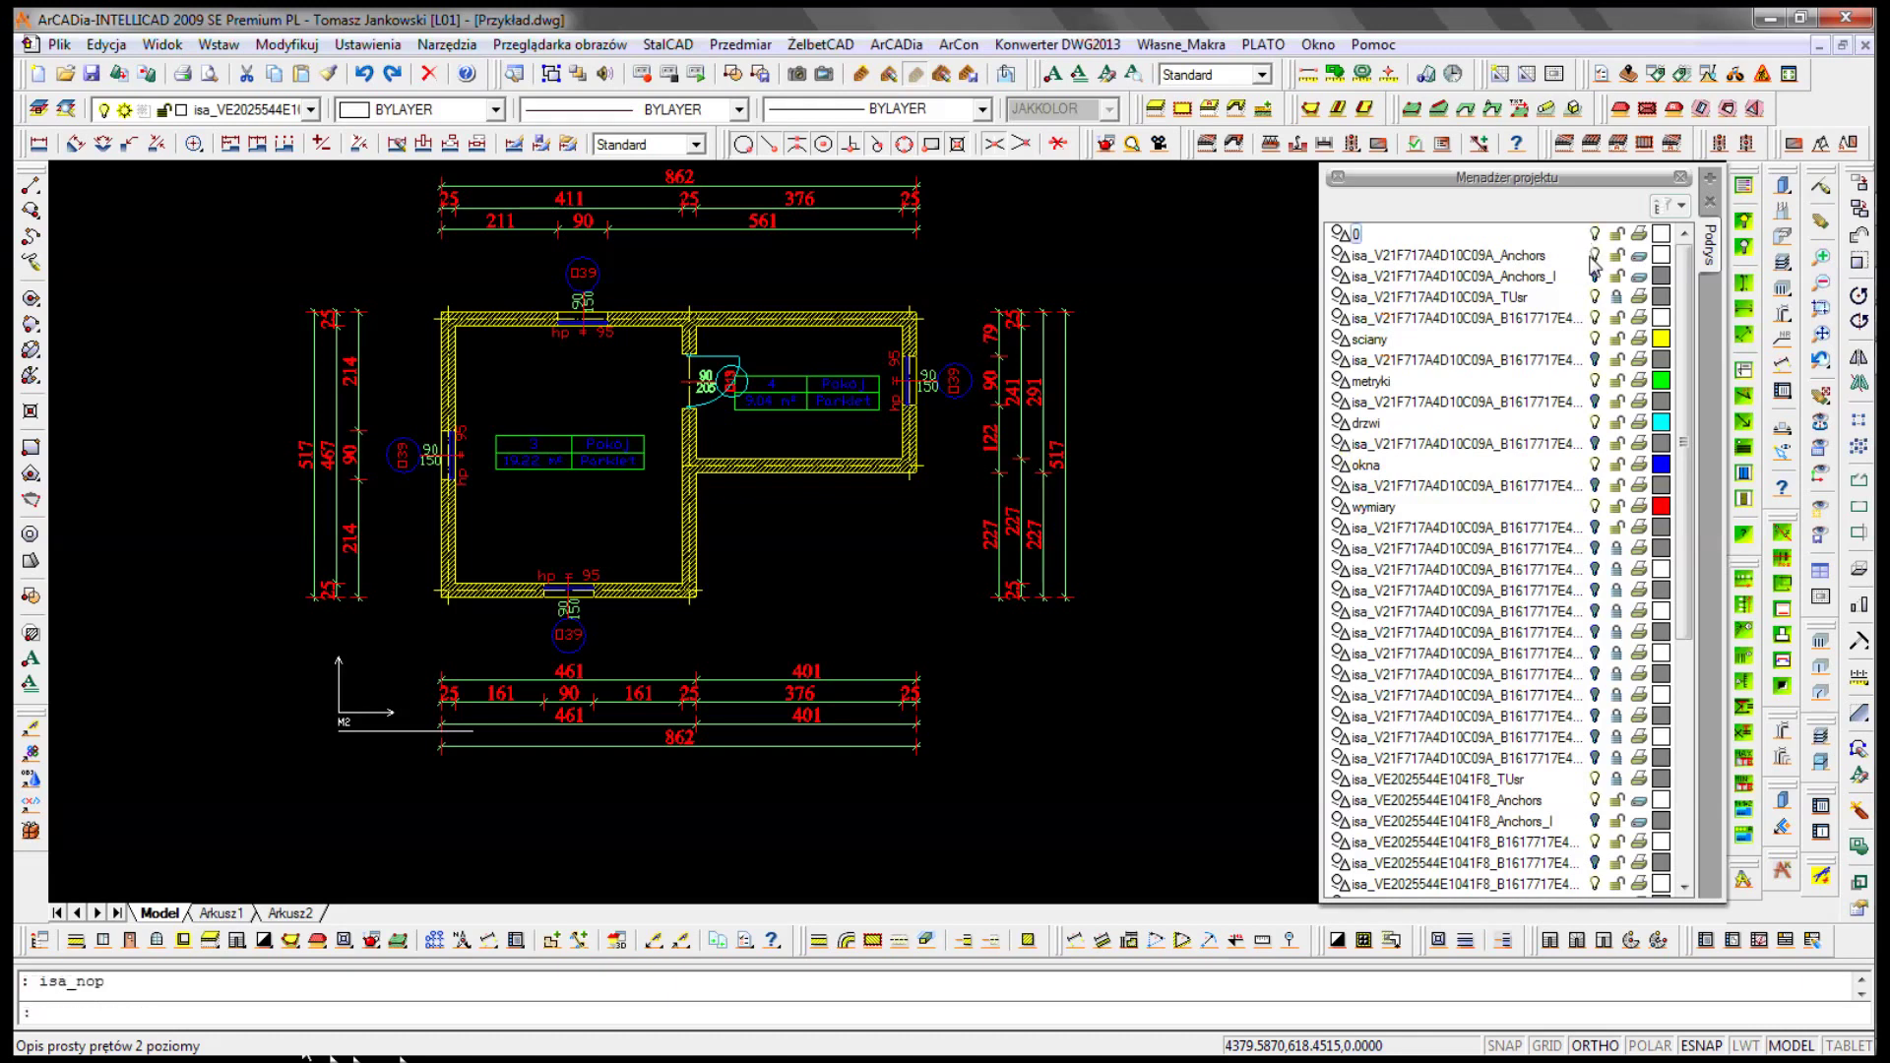
{"action": "left_click", "coordinate": [1595, 339]}
{"action": "left_click", "coordinate": [1595, 381]}
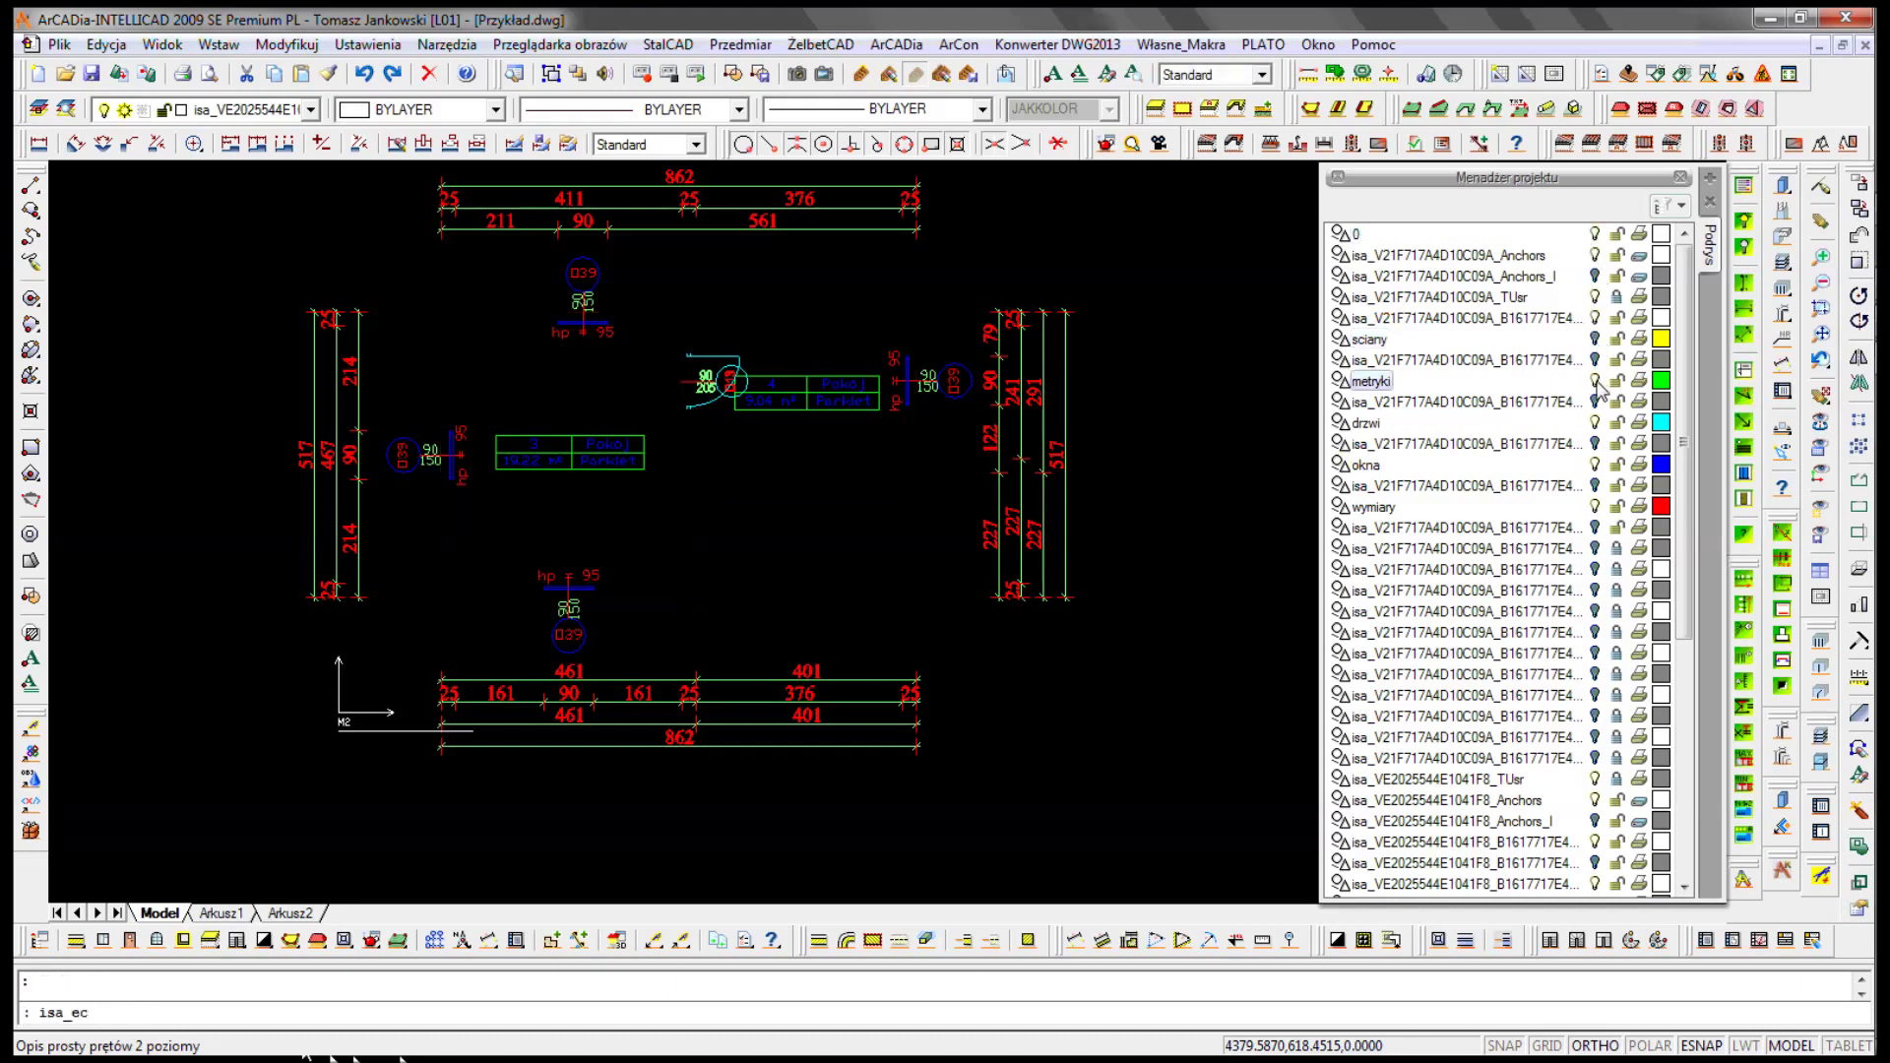
{"action": "left_click", "coordinate": [1595, 423]}
{"action": "left_click", "coordinate": [1595, 464]}
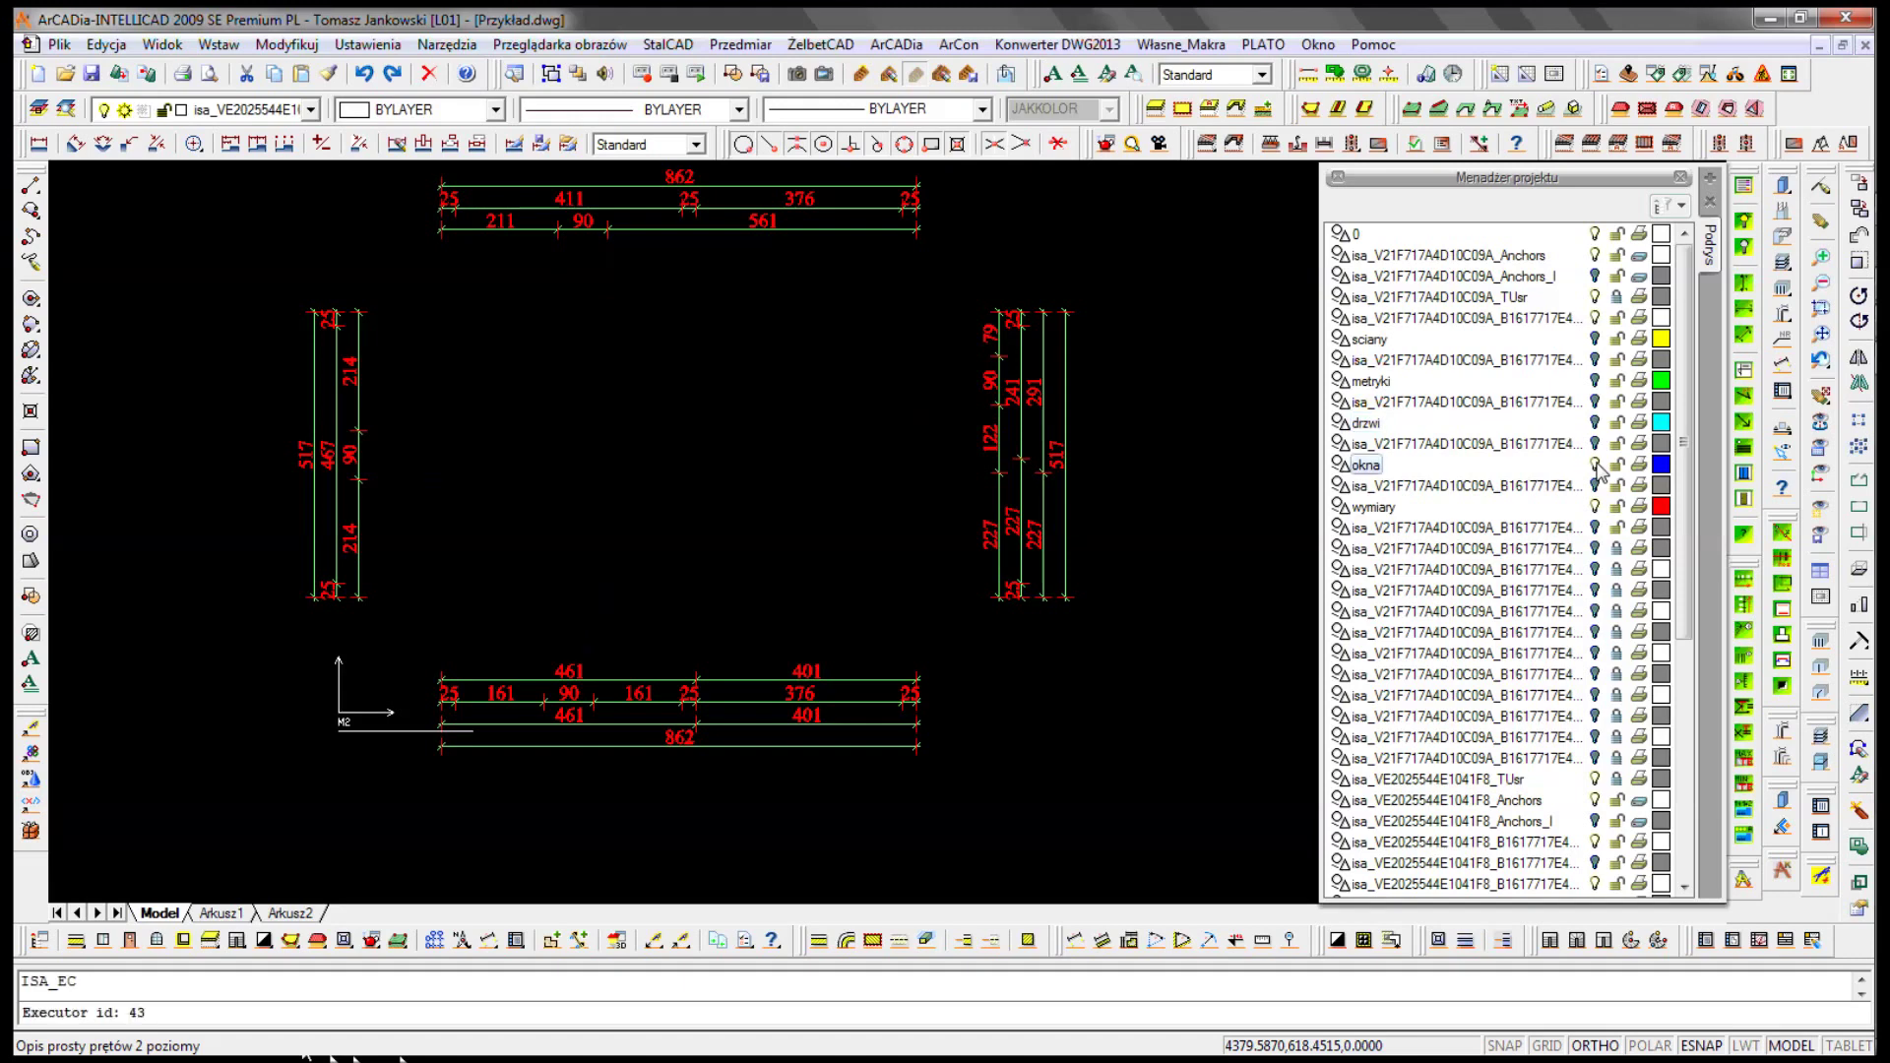
{"action": "left_click", "coordinate": [1595, 506]}
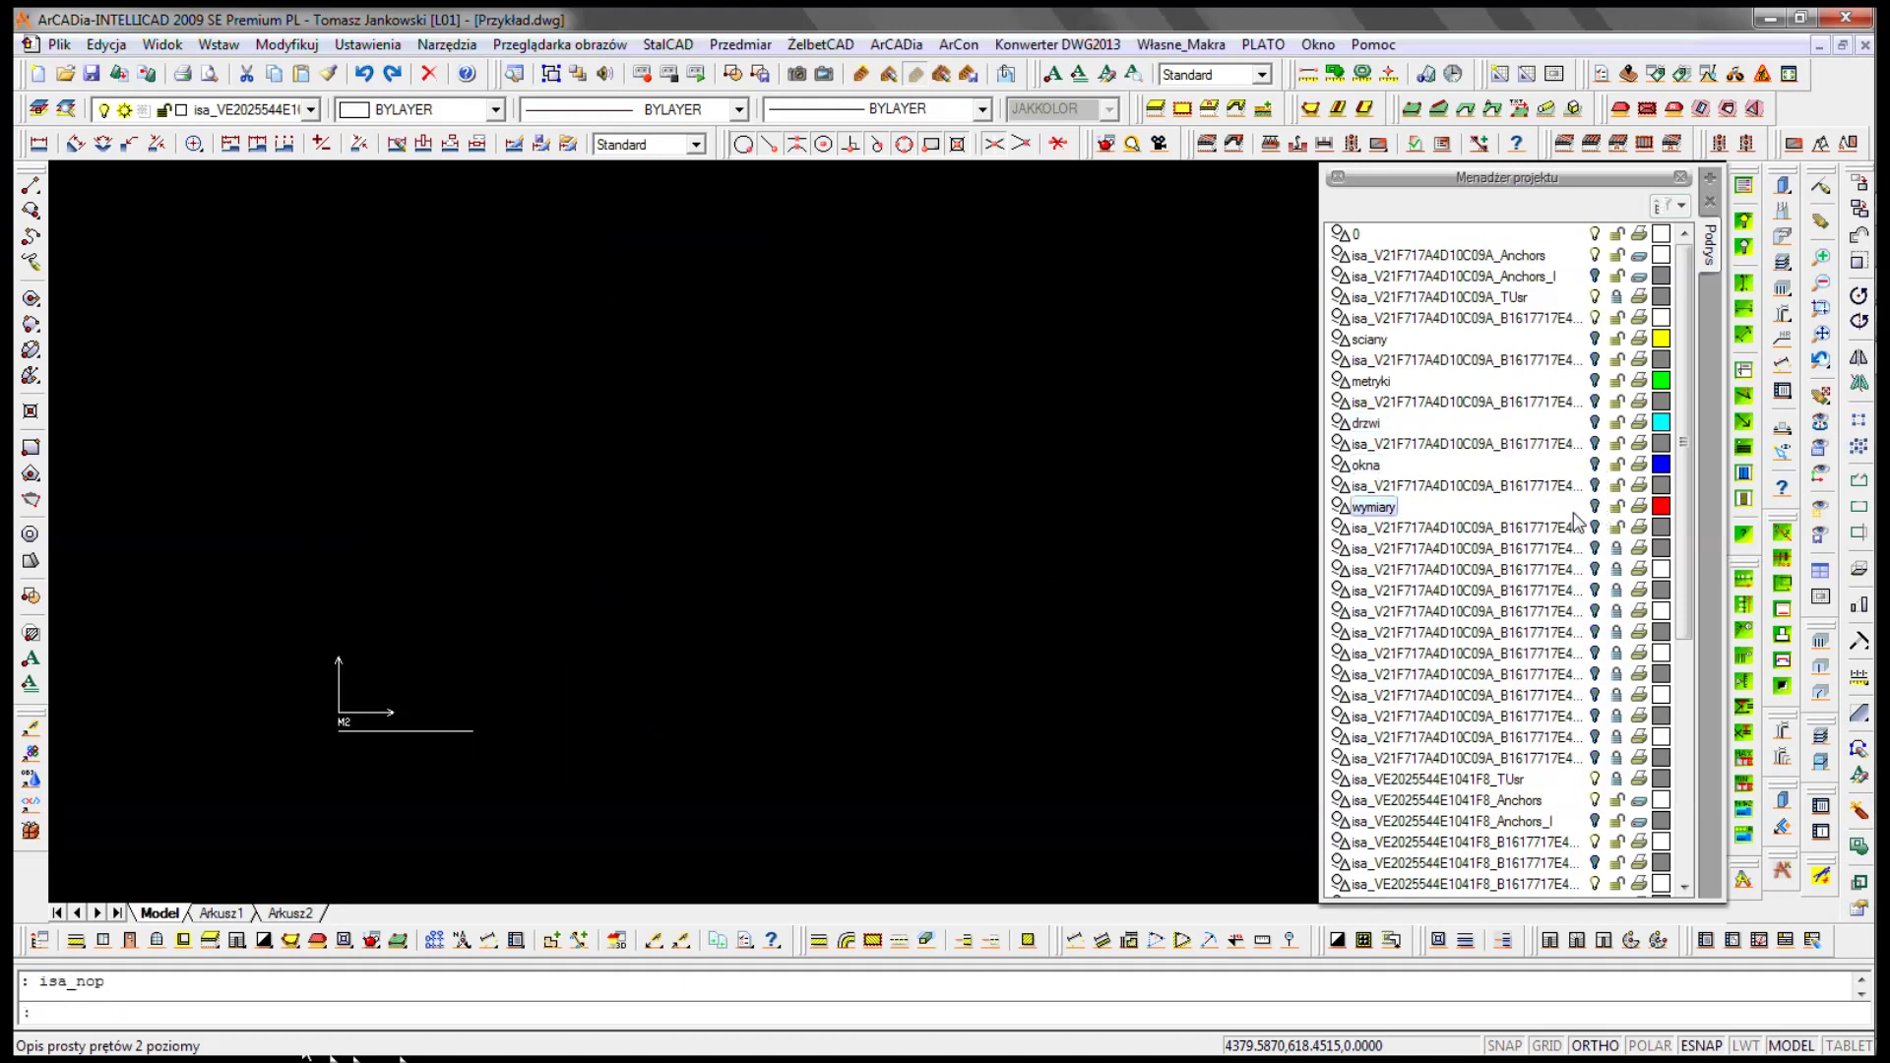
- Show the wymiary, okna, drzwi, metryki and sciany layers again
{"action": "left_click", "coordinate": [1595, 506]}
{"action": "left_click", "coordinate": [1595, 464]}
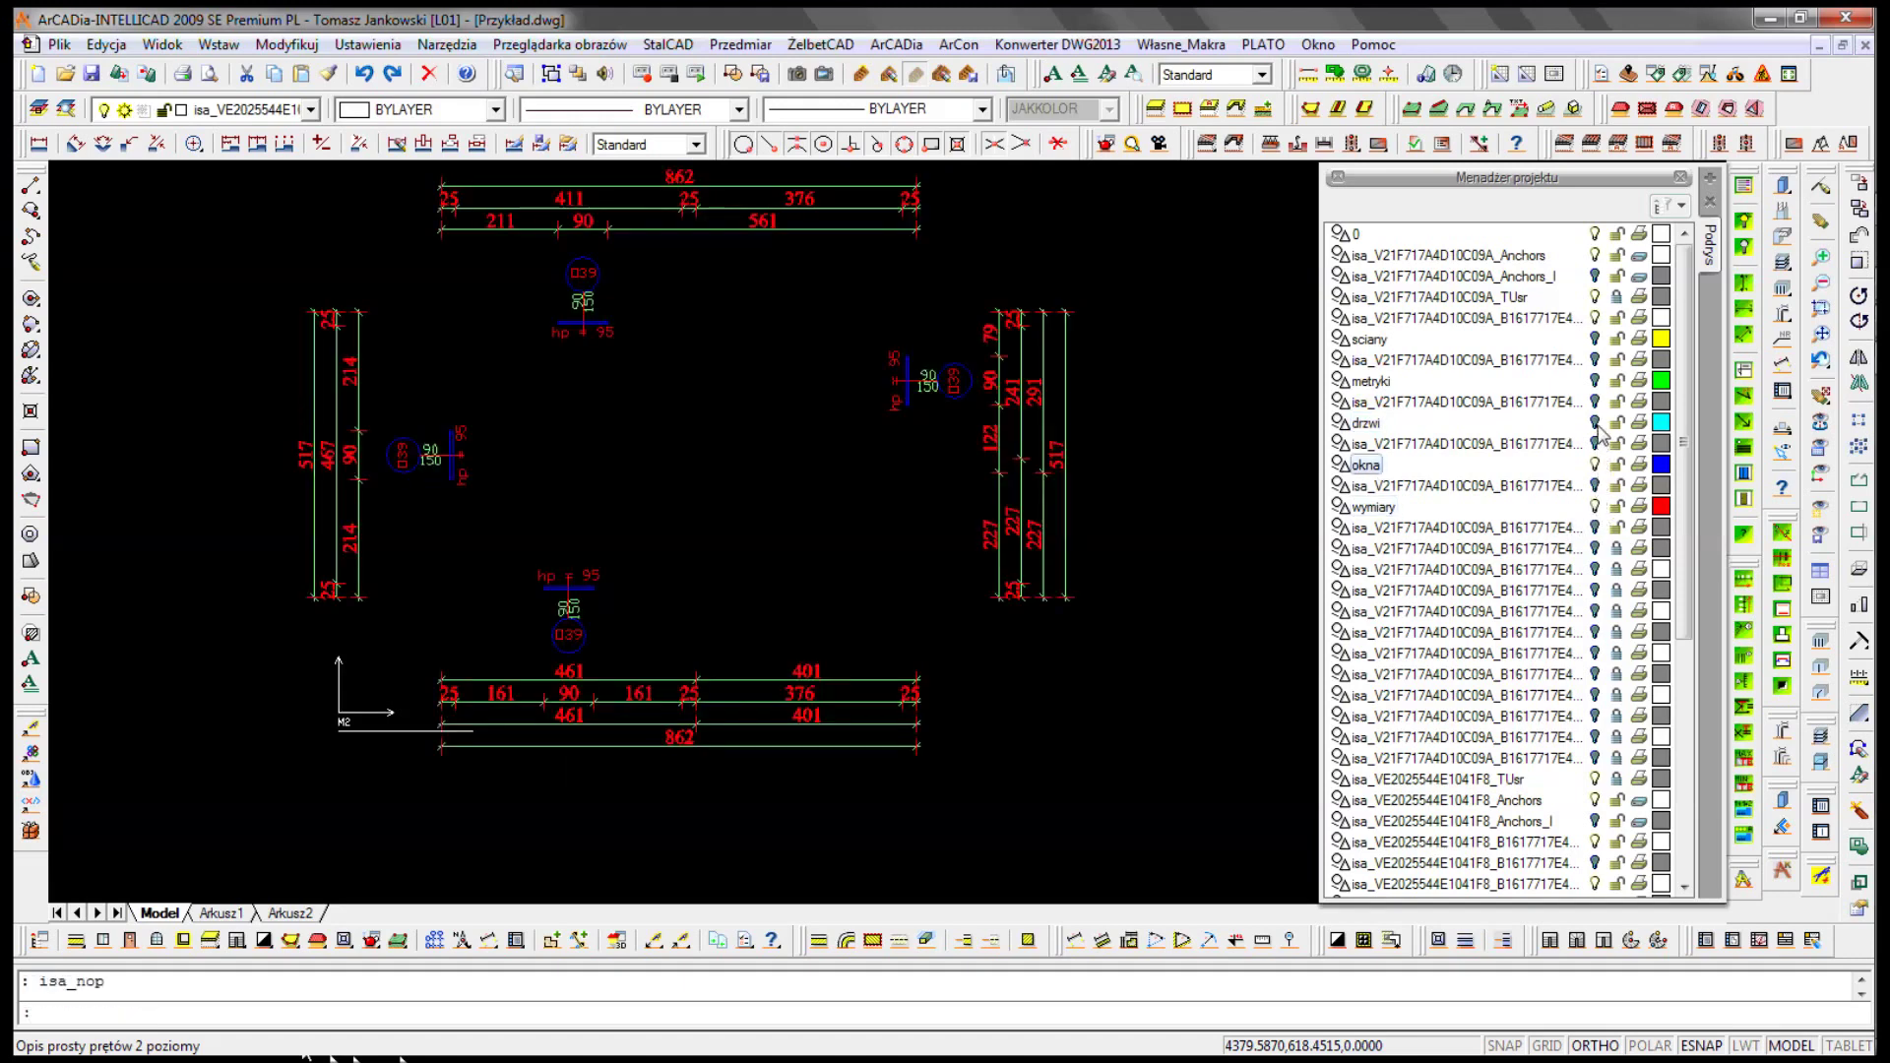
{"action": "left_click", "coordinate": [1595, 423]}
{"action": "left_click", "coordinate": [1595, 381]}
{"action": "left_click", "coordinate": [1596, 339]}
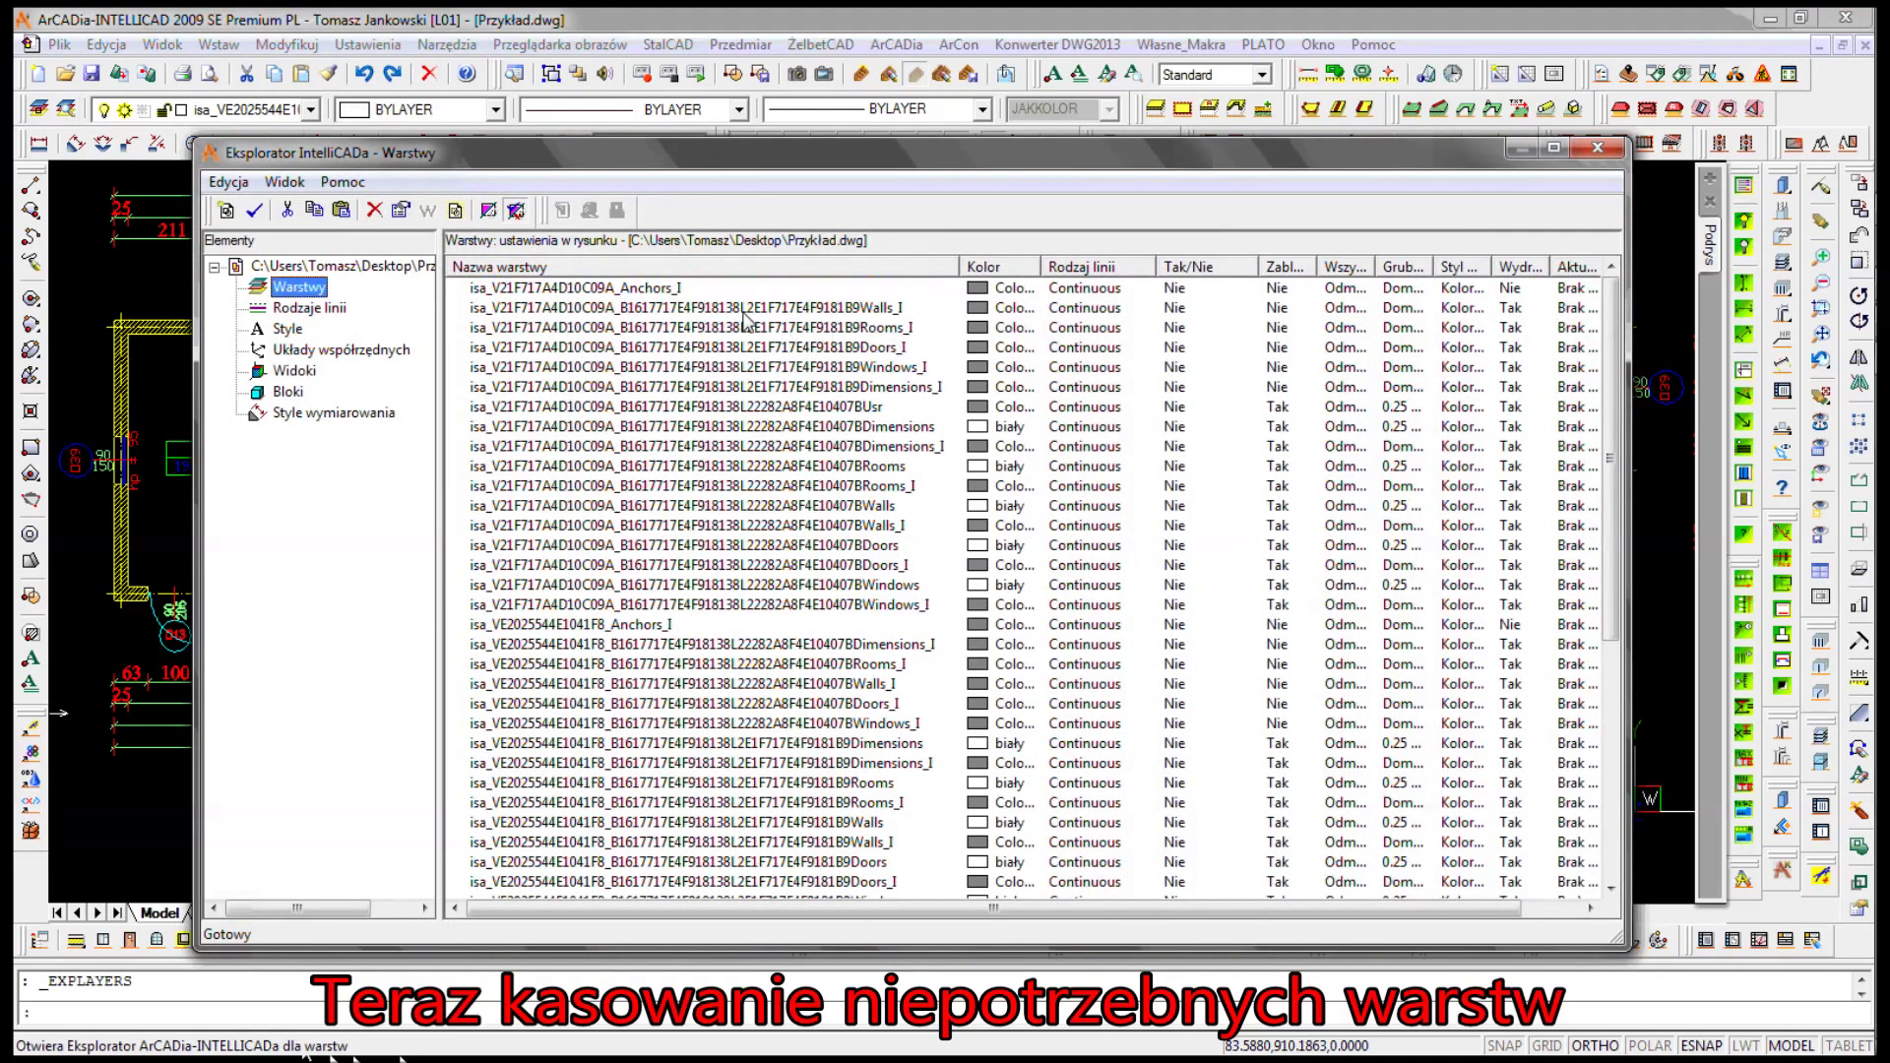
- In the layer explorer, sort layers by name and select every isa_ layer
{"action": "left_click", "coordinate": [742, 313]}
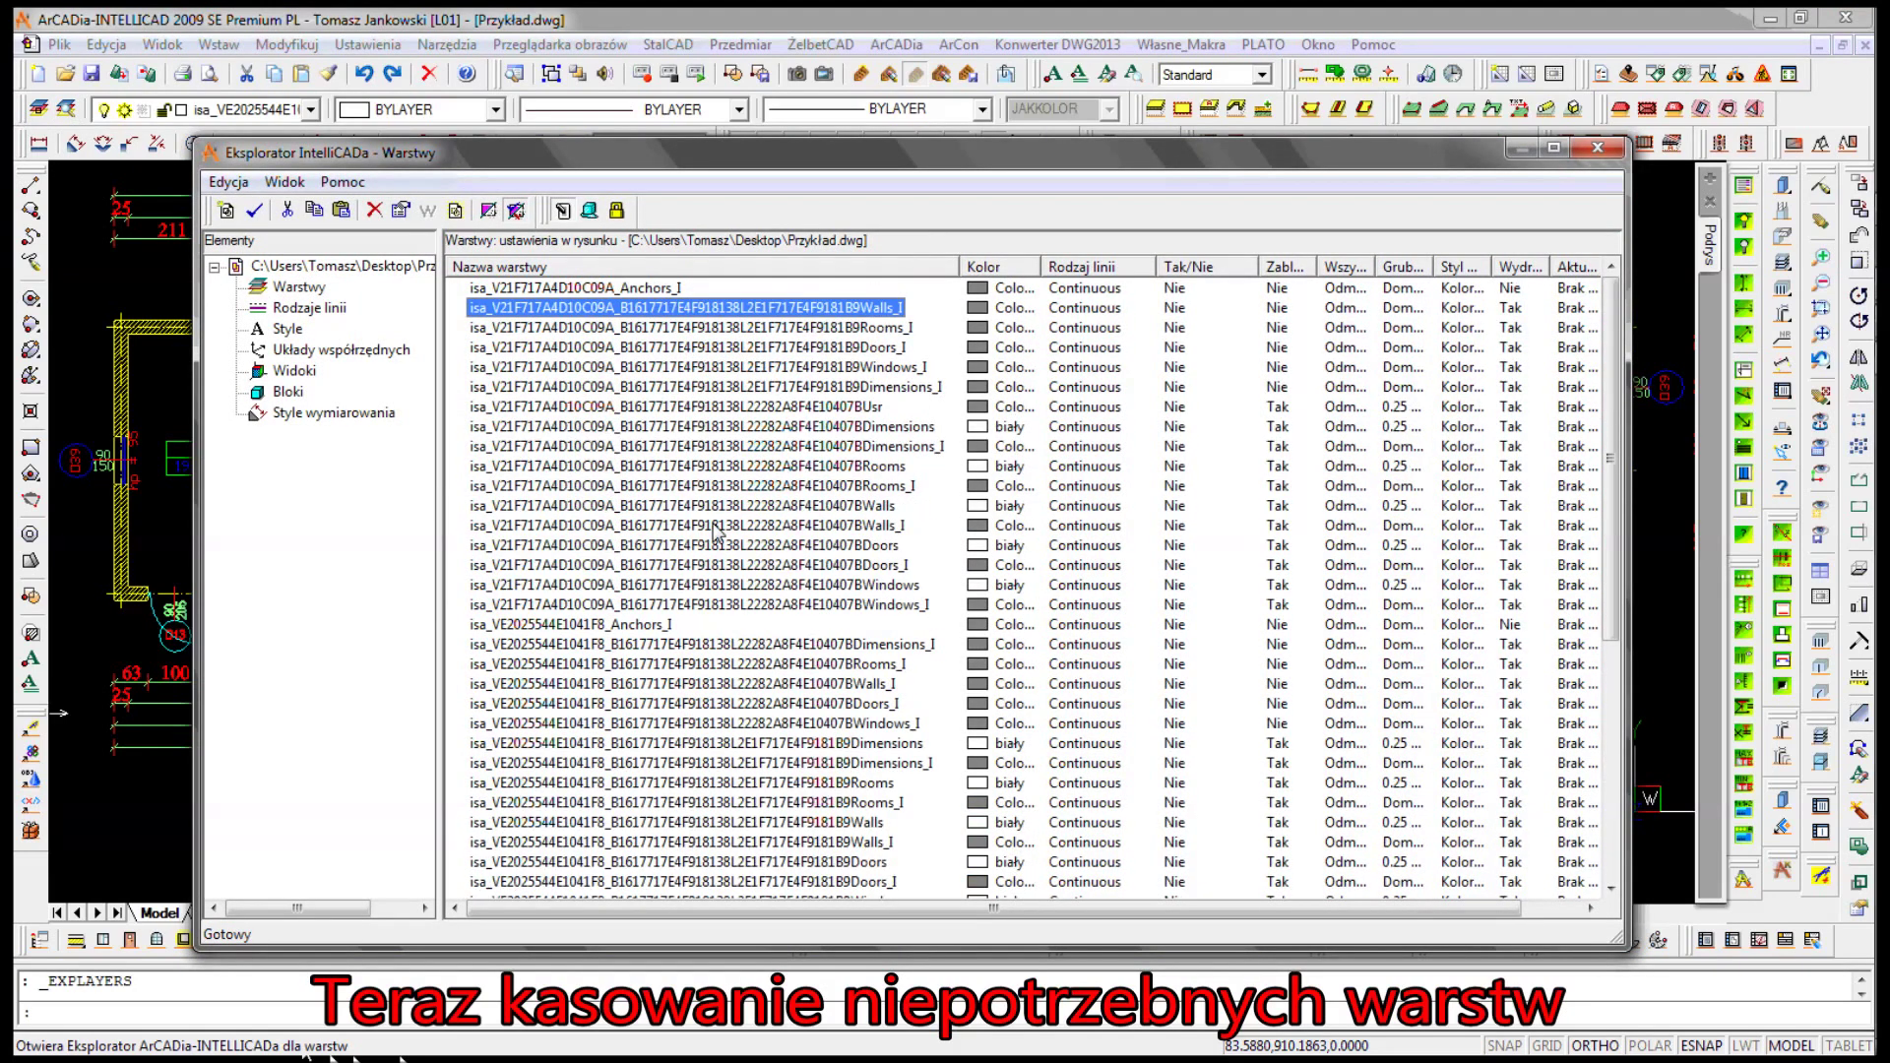
{"action": "left_click", "coordinate": [674, 267]}
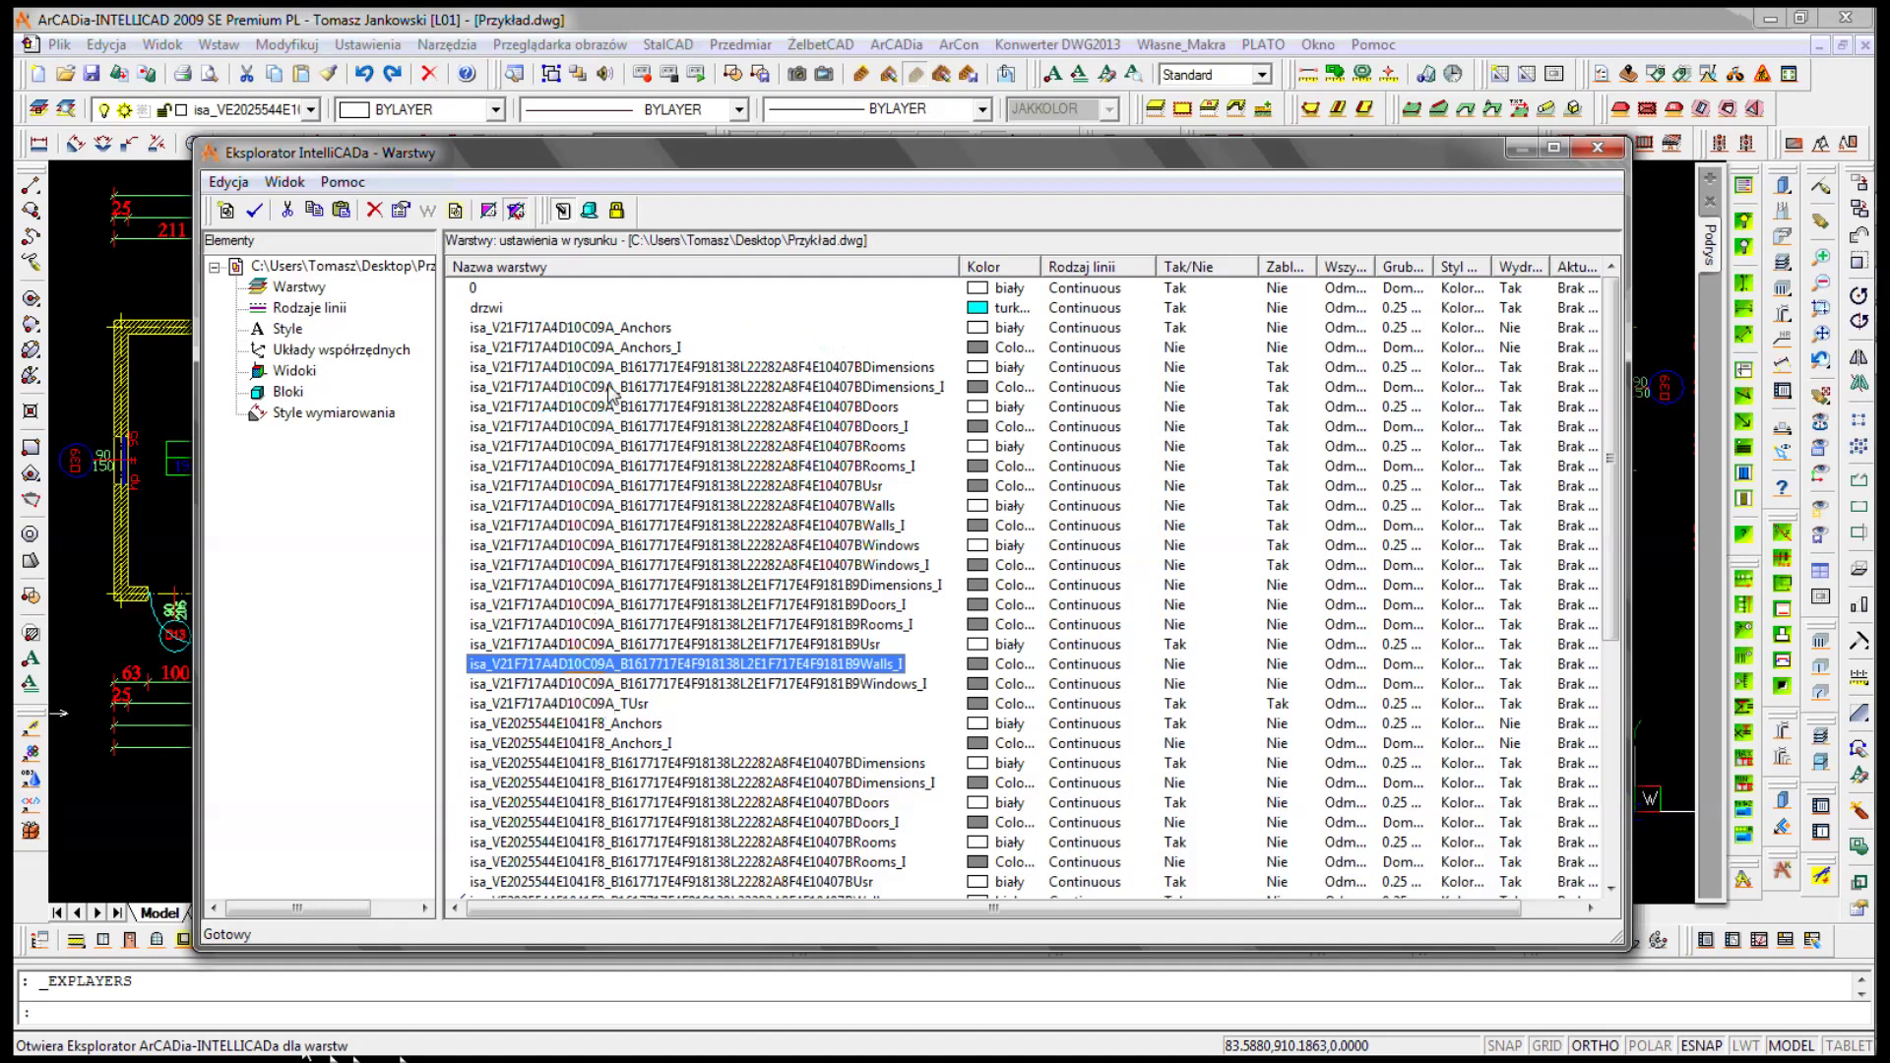
{"action": "left_click", "coordinate": [612, 333]}
{"action": "scroll", "coordinate": [631, 535], "scroll_direction": "down", "scroll_amount": 2}
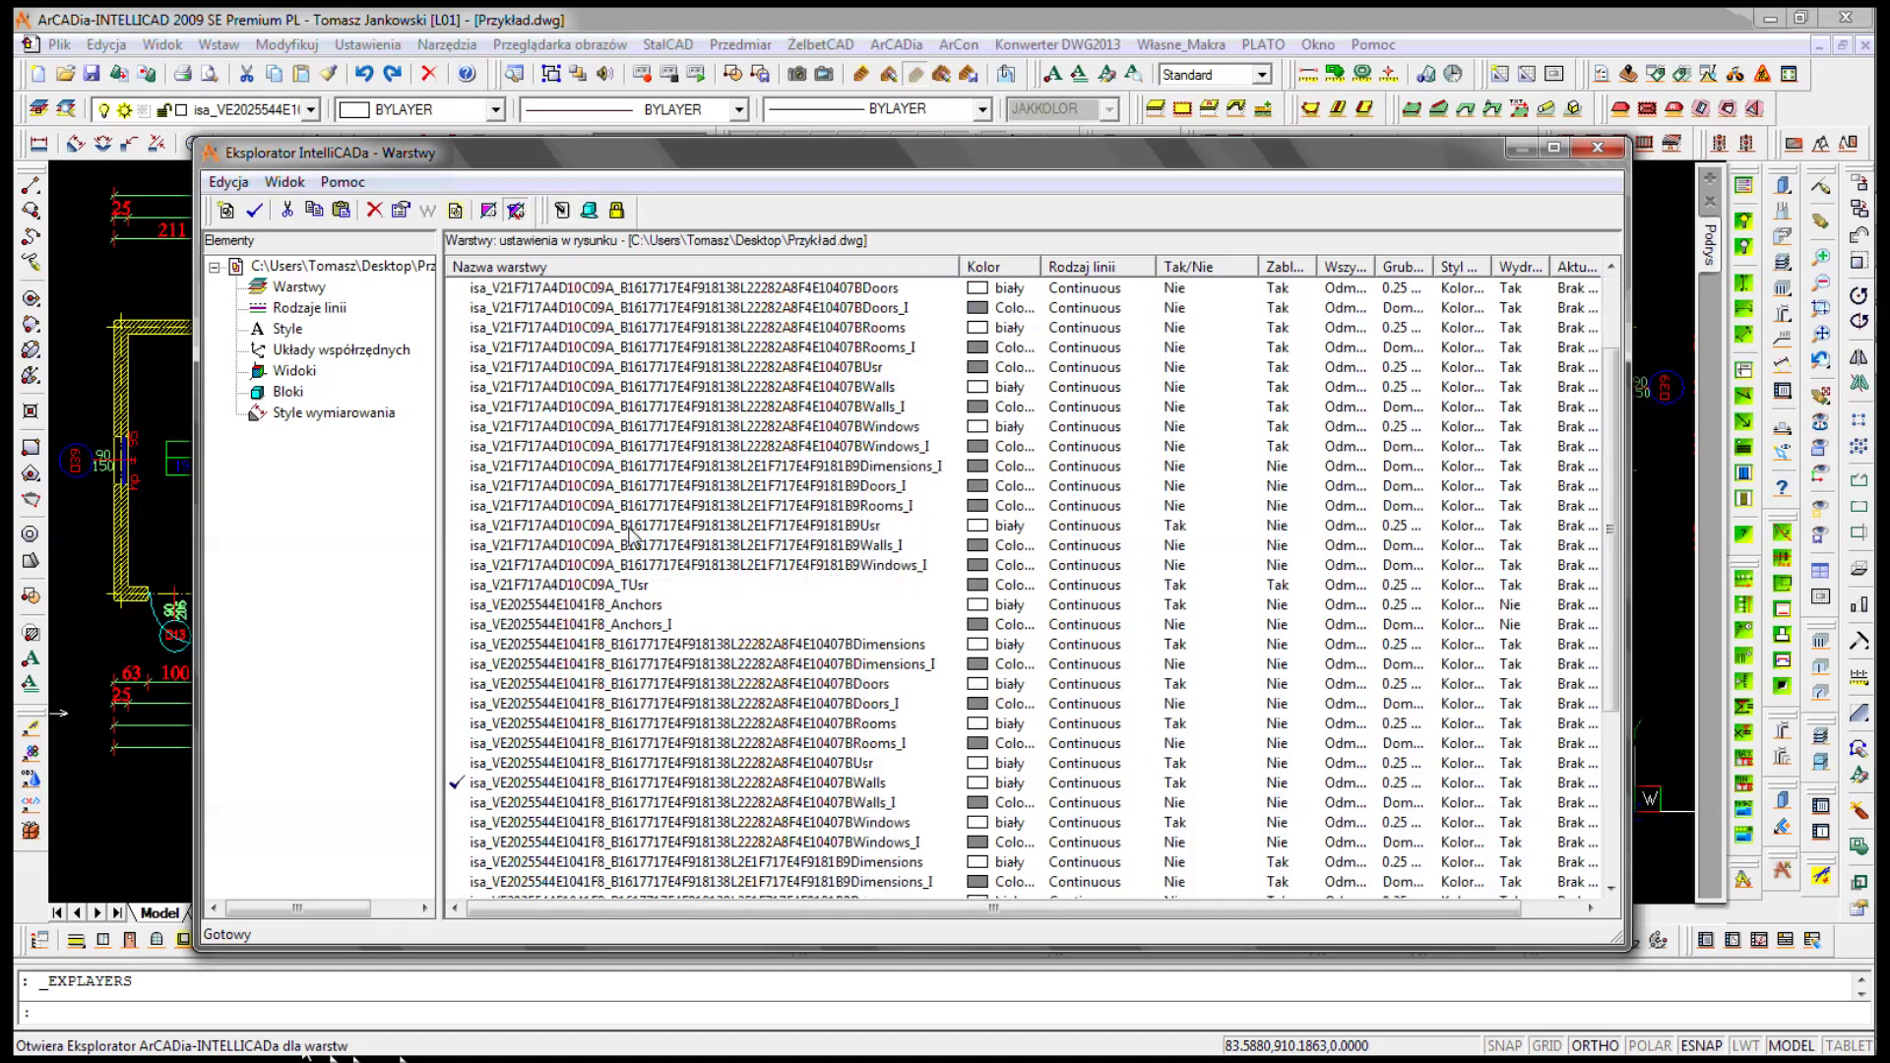
{"action": "scroll", "coordinate": [630, 535], "scroll_direction": "down", "scroll_amount": 2}
{"action": "scroll", "coordinate": [636, 551], "scroll_direction": "down", "scroll_amount": 3}
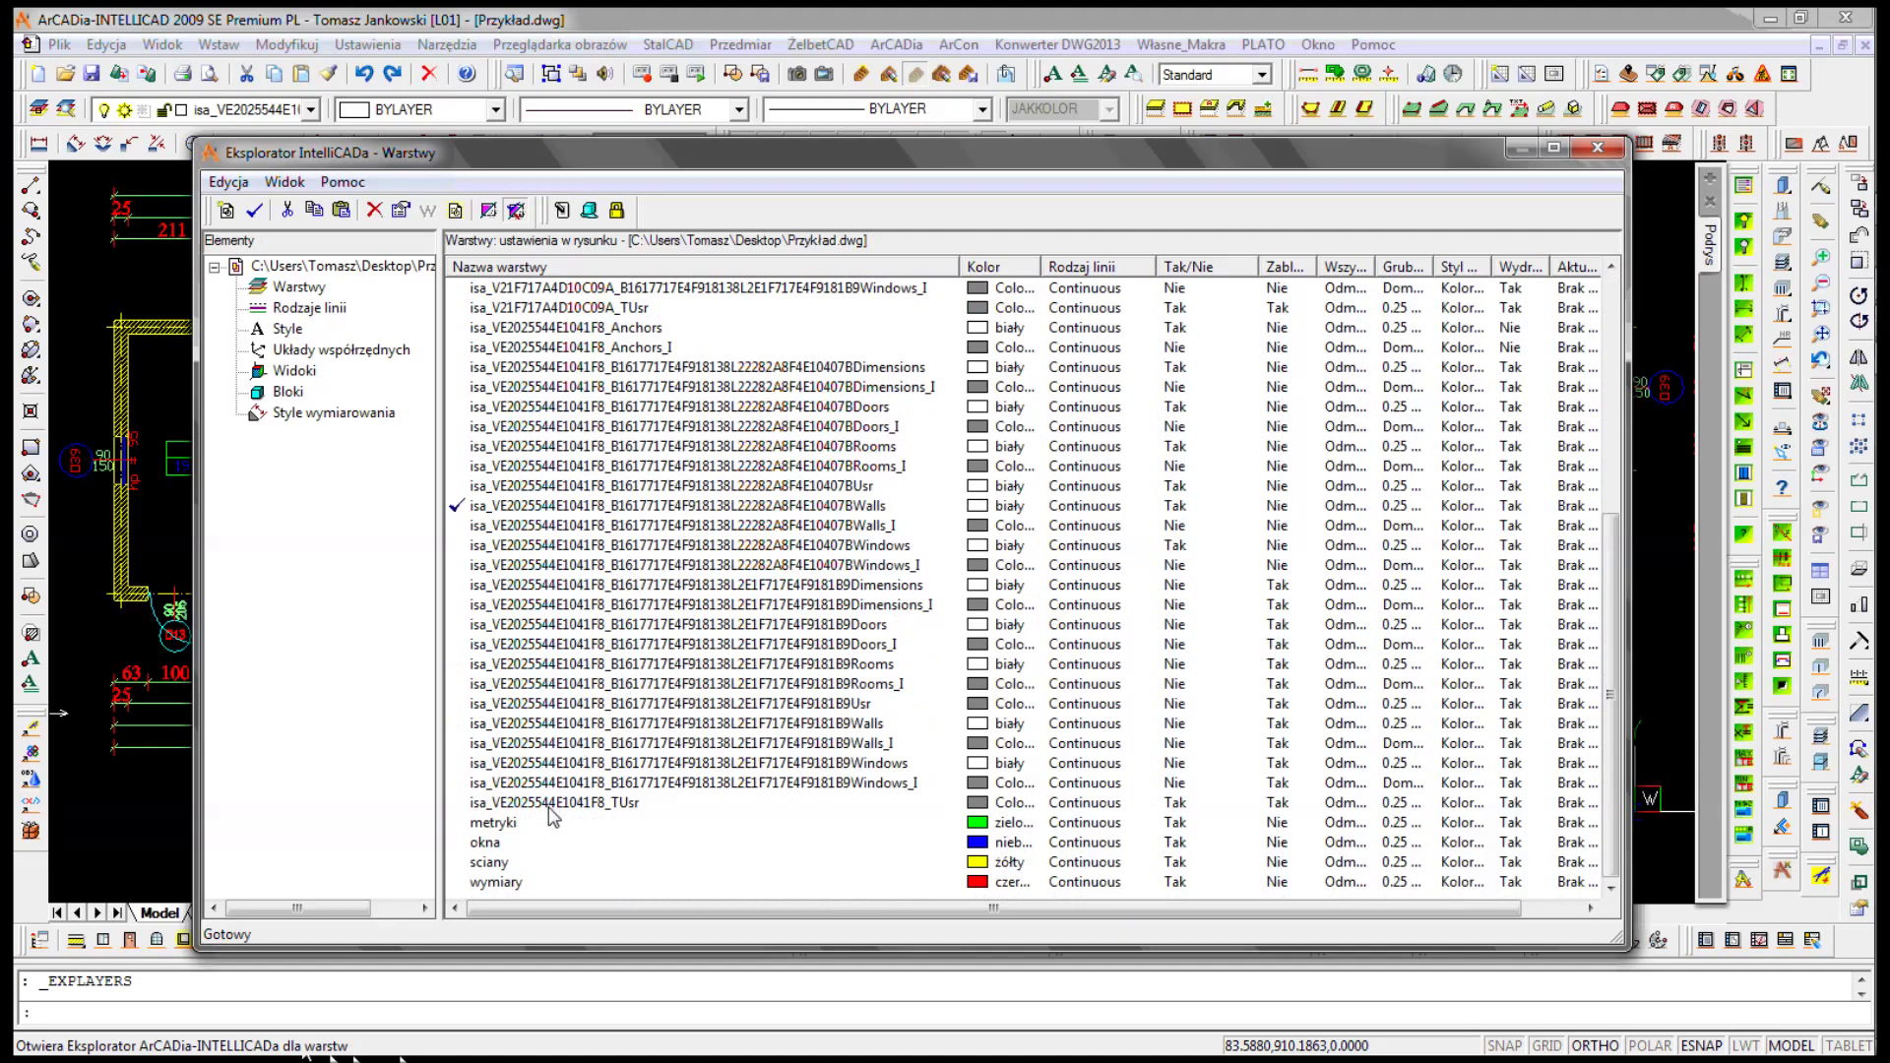
{"action": "left_click", "coordinate": [551, 815], "text": "shift"}
{"action": "scroll", "coordinate": [610, 768], "scroll_direction": "up", "scroll_amount": 4}
{"action": "scroll", "coordinate": [630, 748], "scroll_direction": "up", "scroll_amount": 3}
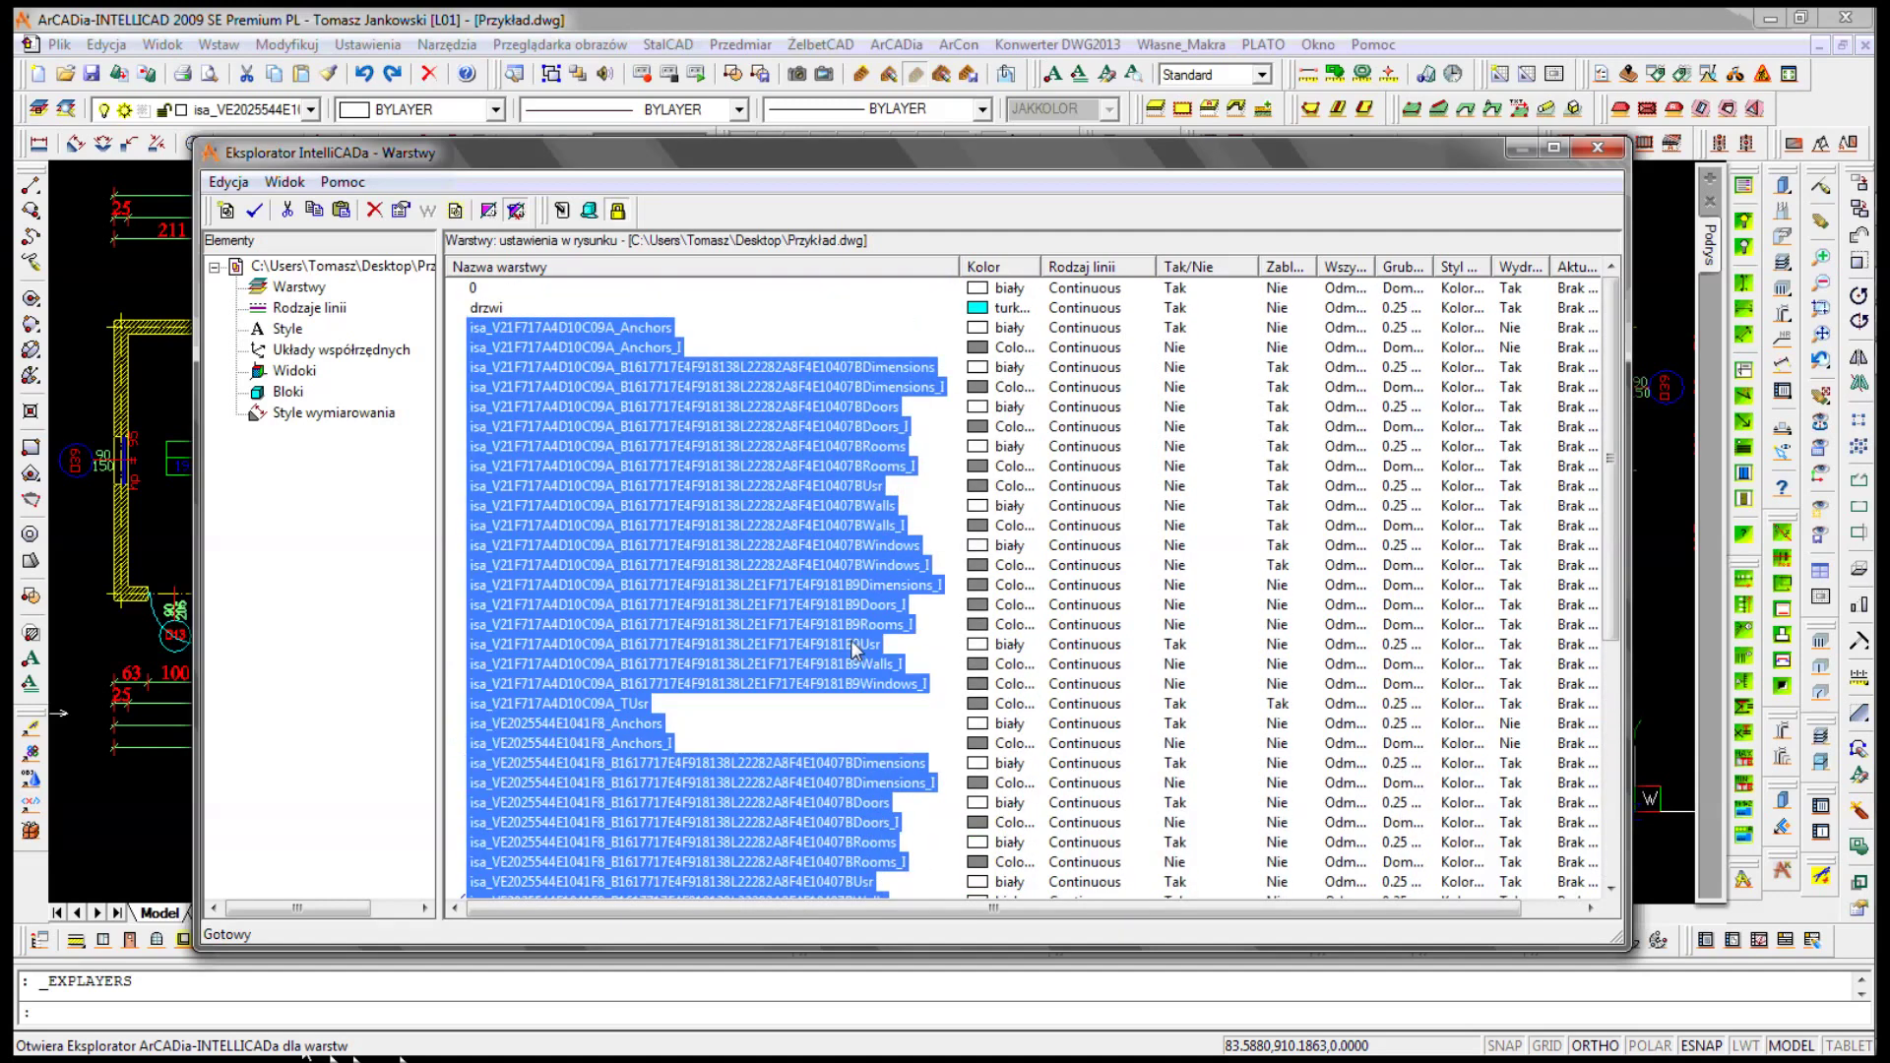
- Delete the selected isa_ layers, confirming each deletion, and close the layer explorer
{"action": "key", "text": "Delete"}
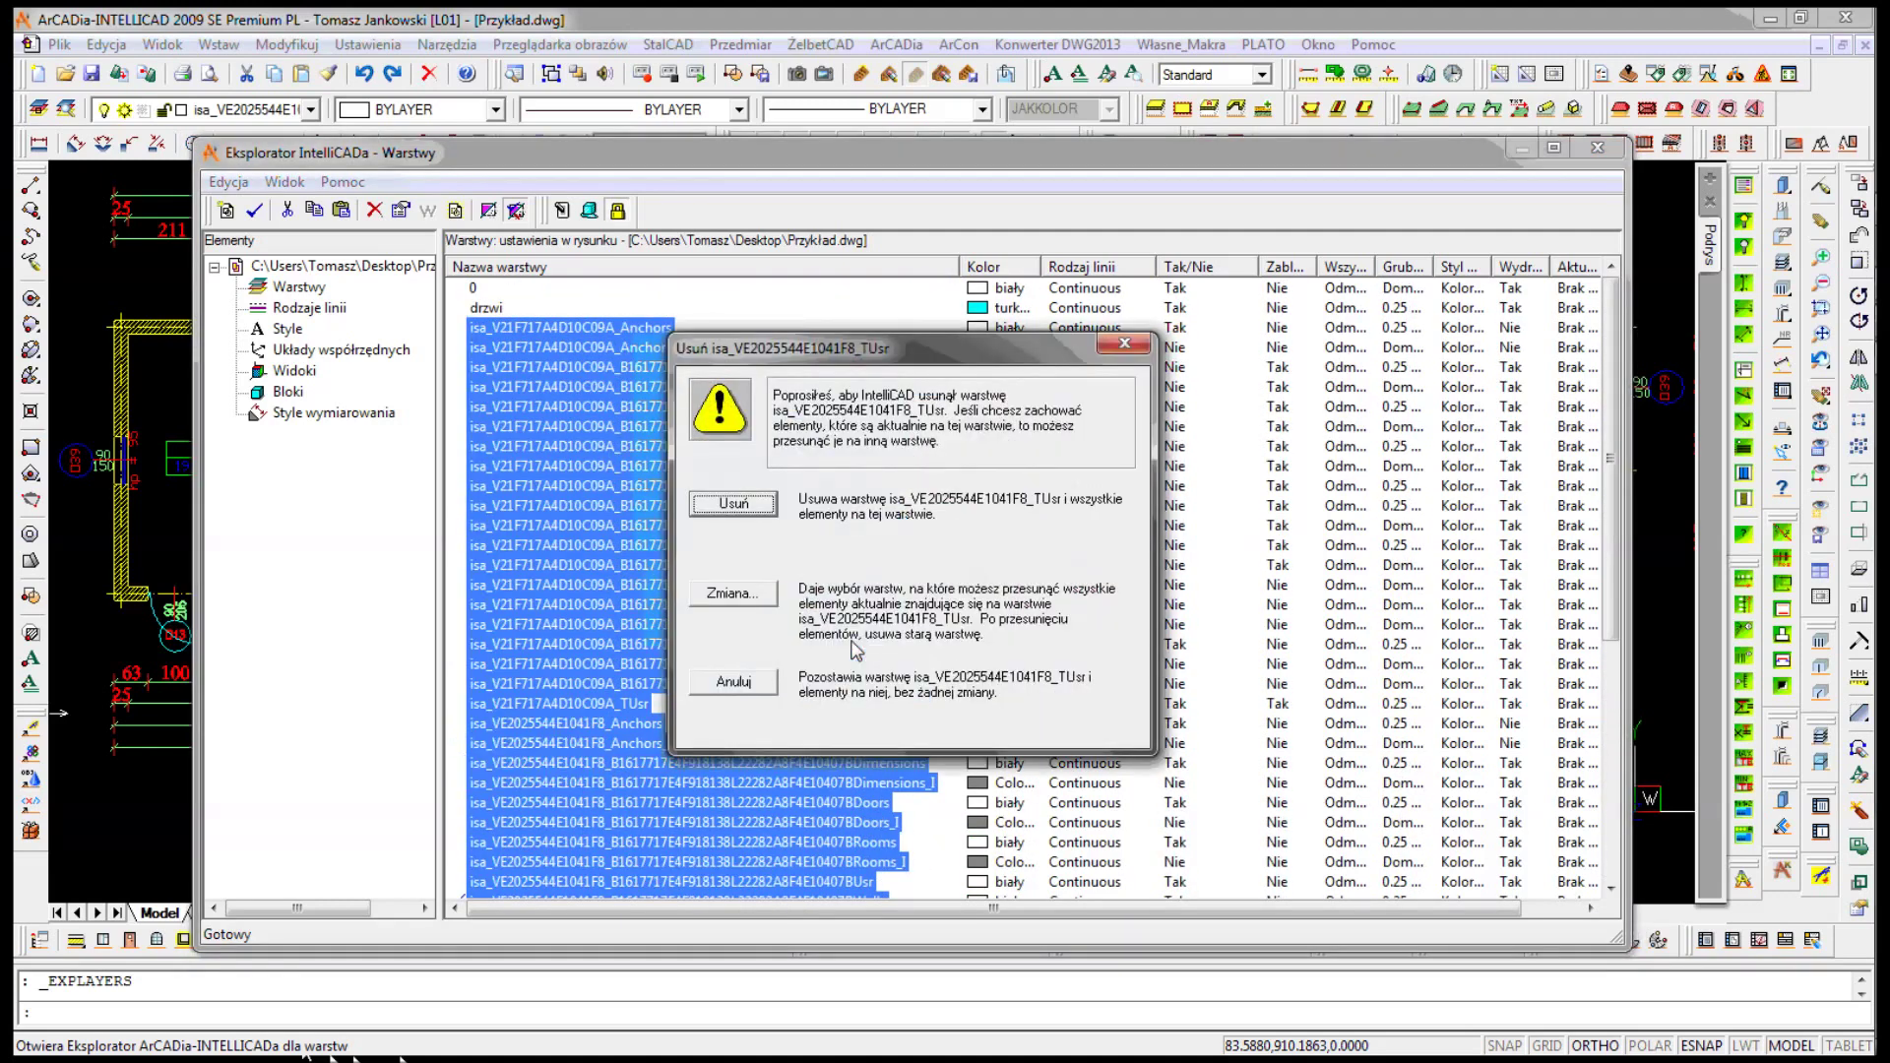
{"action": "key", "text": "Return"}
{"action": "key", "text": "Return"}
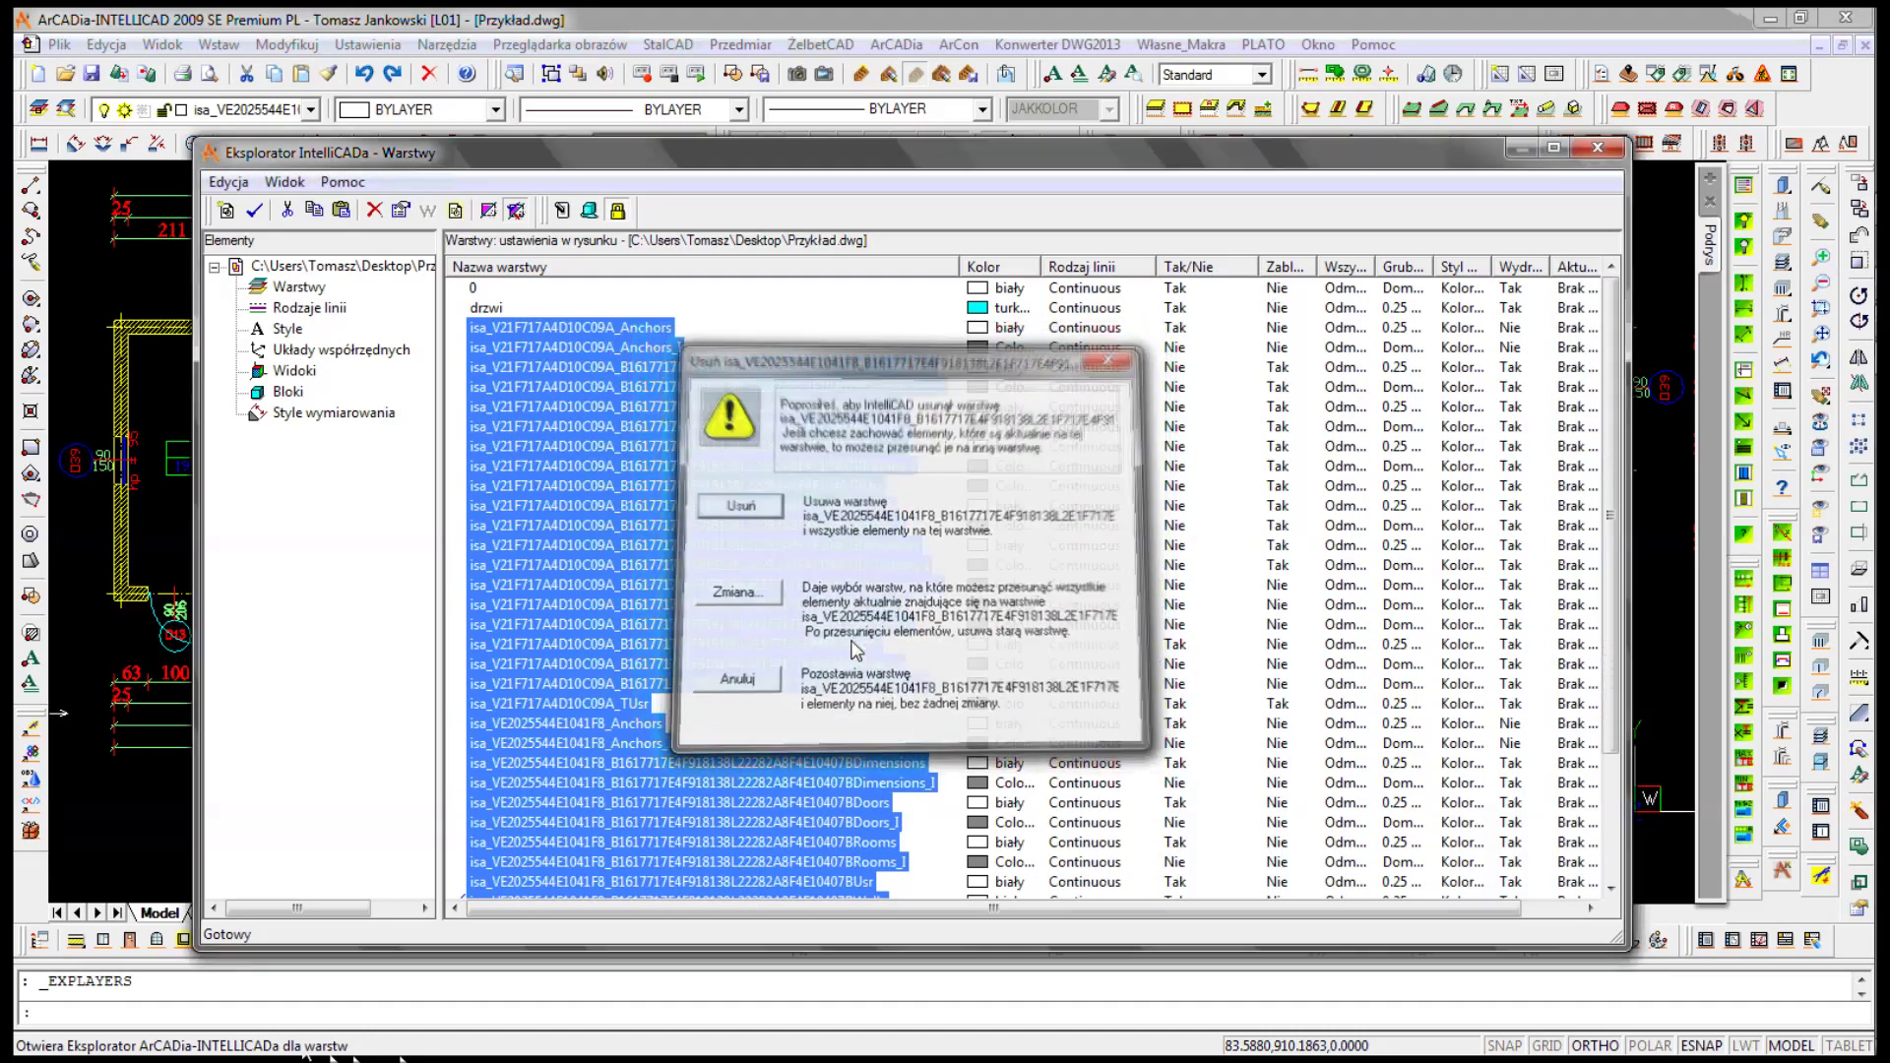
{"action": "key", "text": "Return"}
{"action": "key", "text": "Return"}
{"action": "key", "text": "Return"}
{"action": "key", "text": "Return"}
{"action": "key", "text": "Return"}
{"action": "key", "text": "Return"}
{"action": "key", "text": "Return"}
{"action": "key", "text": "Return"}
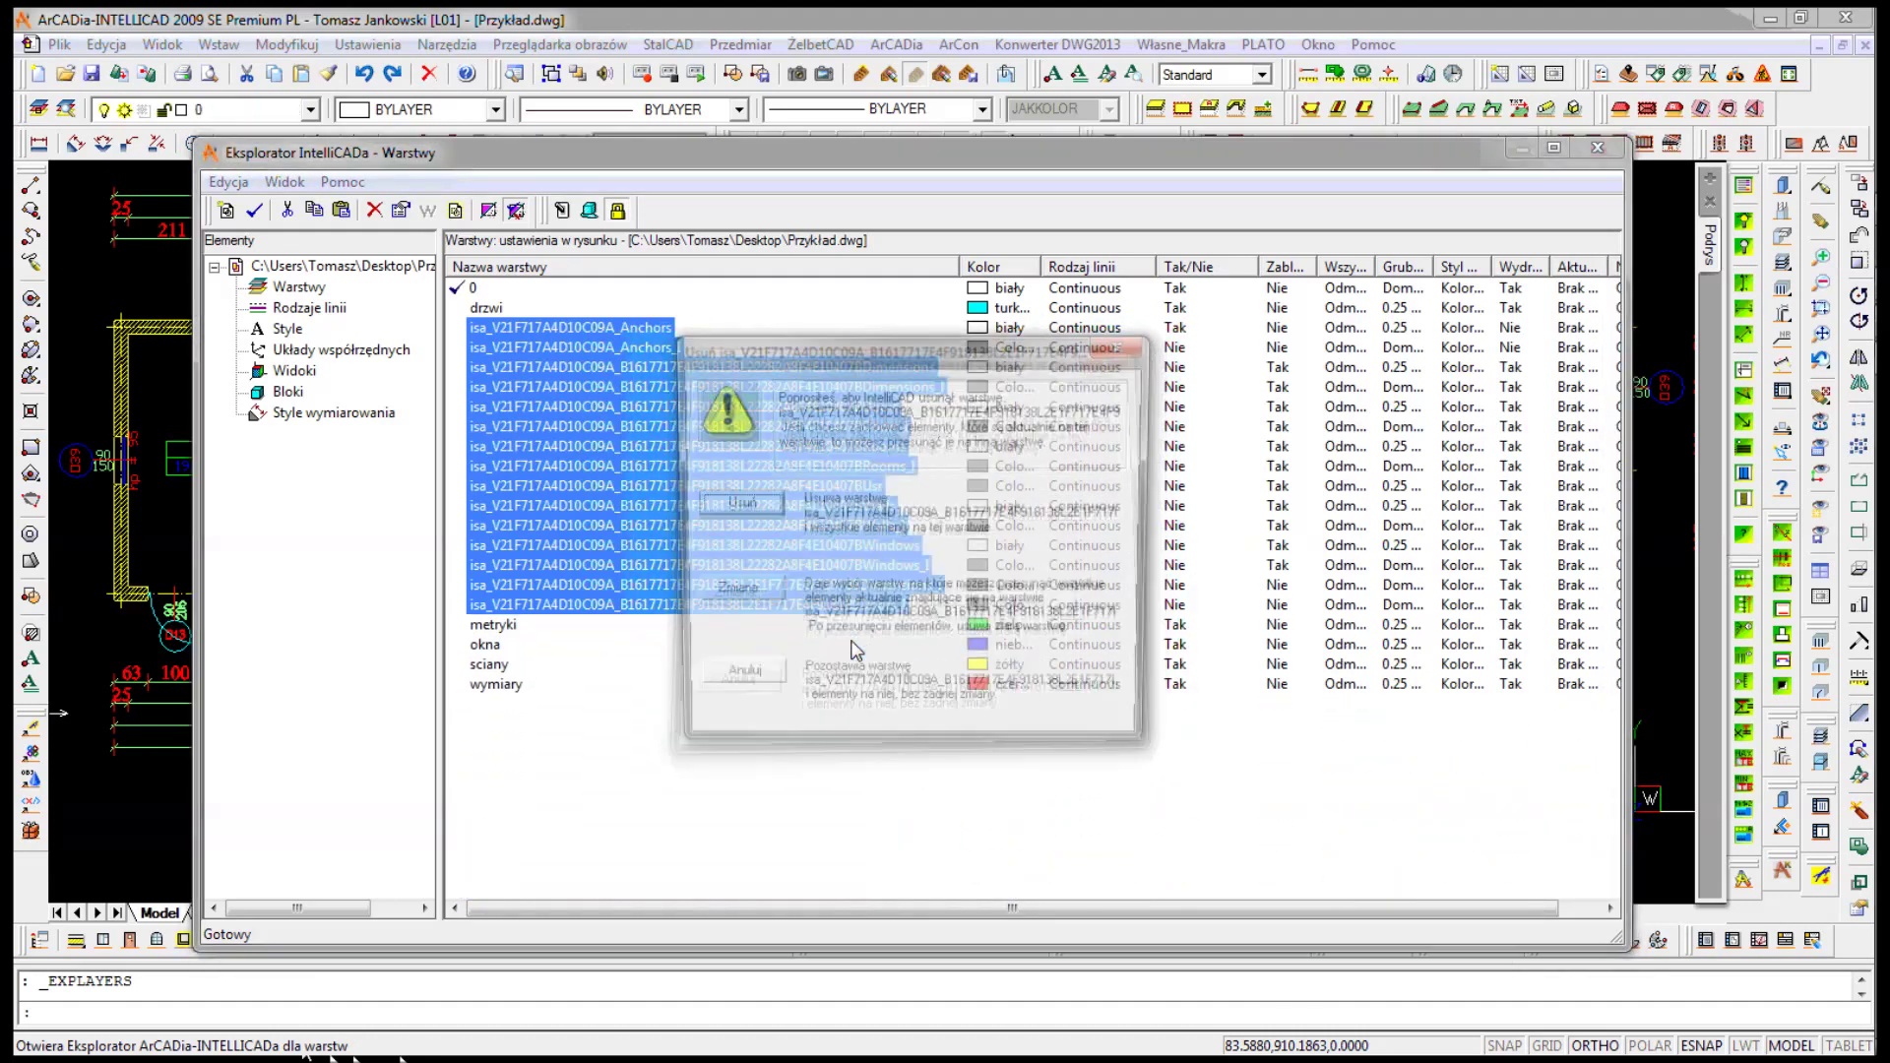
{"action": "key", "text": "Return"}
{"action": "key", "text": "Return"}
{"action": "key", "text": "Return"}
{"action": "key", "text": "Return"}
{"action": "key", "text": "Return"}
{"action": "key", "text": "Return"}
{"action": "key", "text": "Return"}
{"action": "key", "text": "Return"}
{"action": "key", "text": "Return"}
{"action": "key", "text": "Return"}
{"action": "key", "text": "Return"}
{"action": "key", "text": "Return"}
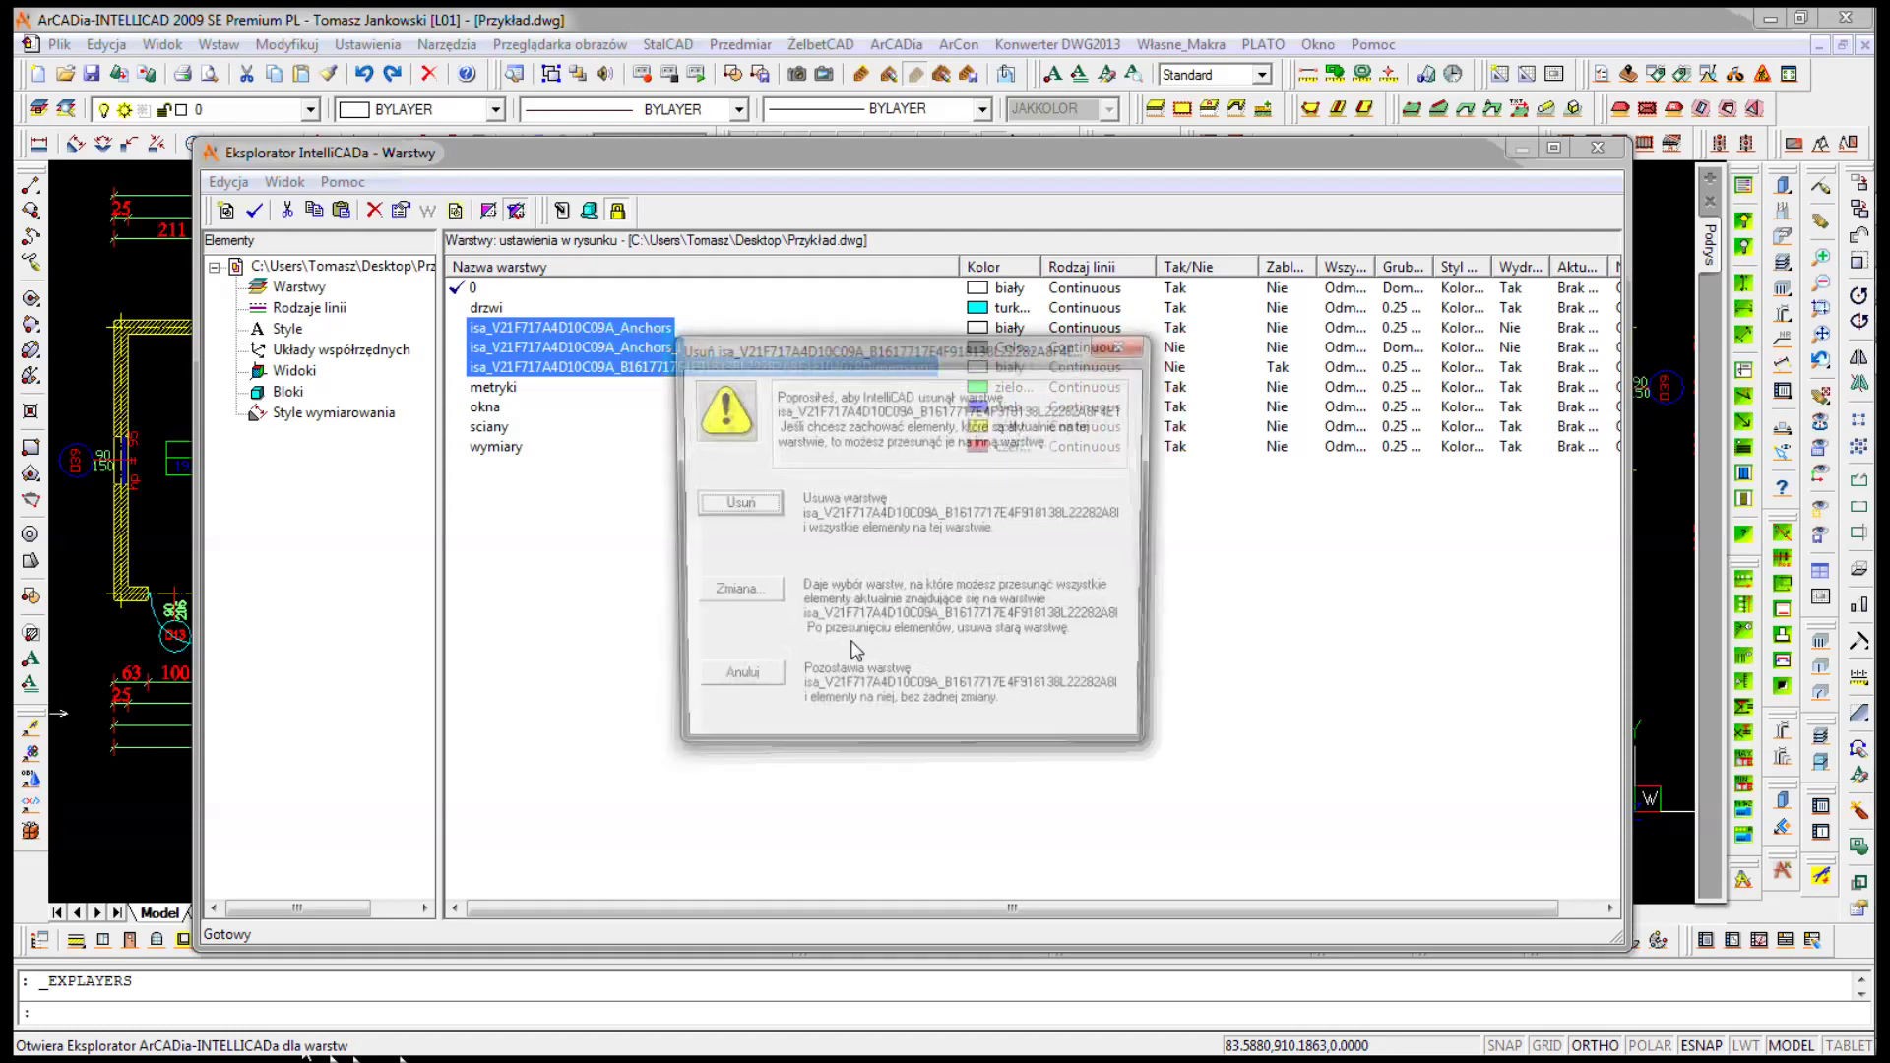
{"action": "key", "text": "Return"}
{"action": "key", "text": "Return"}
{"action": "key", "text": "Return"}
{"action": "left_click", "coordinate": [1597, 150]}
{"action": "scroll", "coordinate": [1096, 427], "scroll_direction": "down", "scroll_amount": 2}
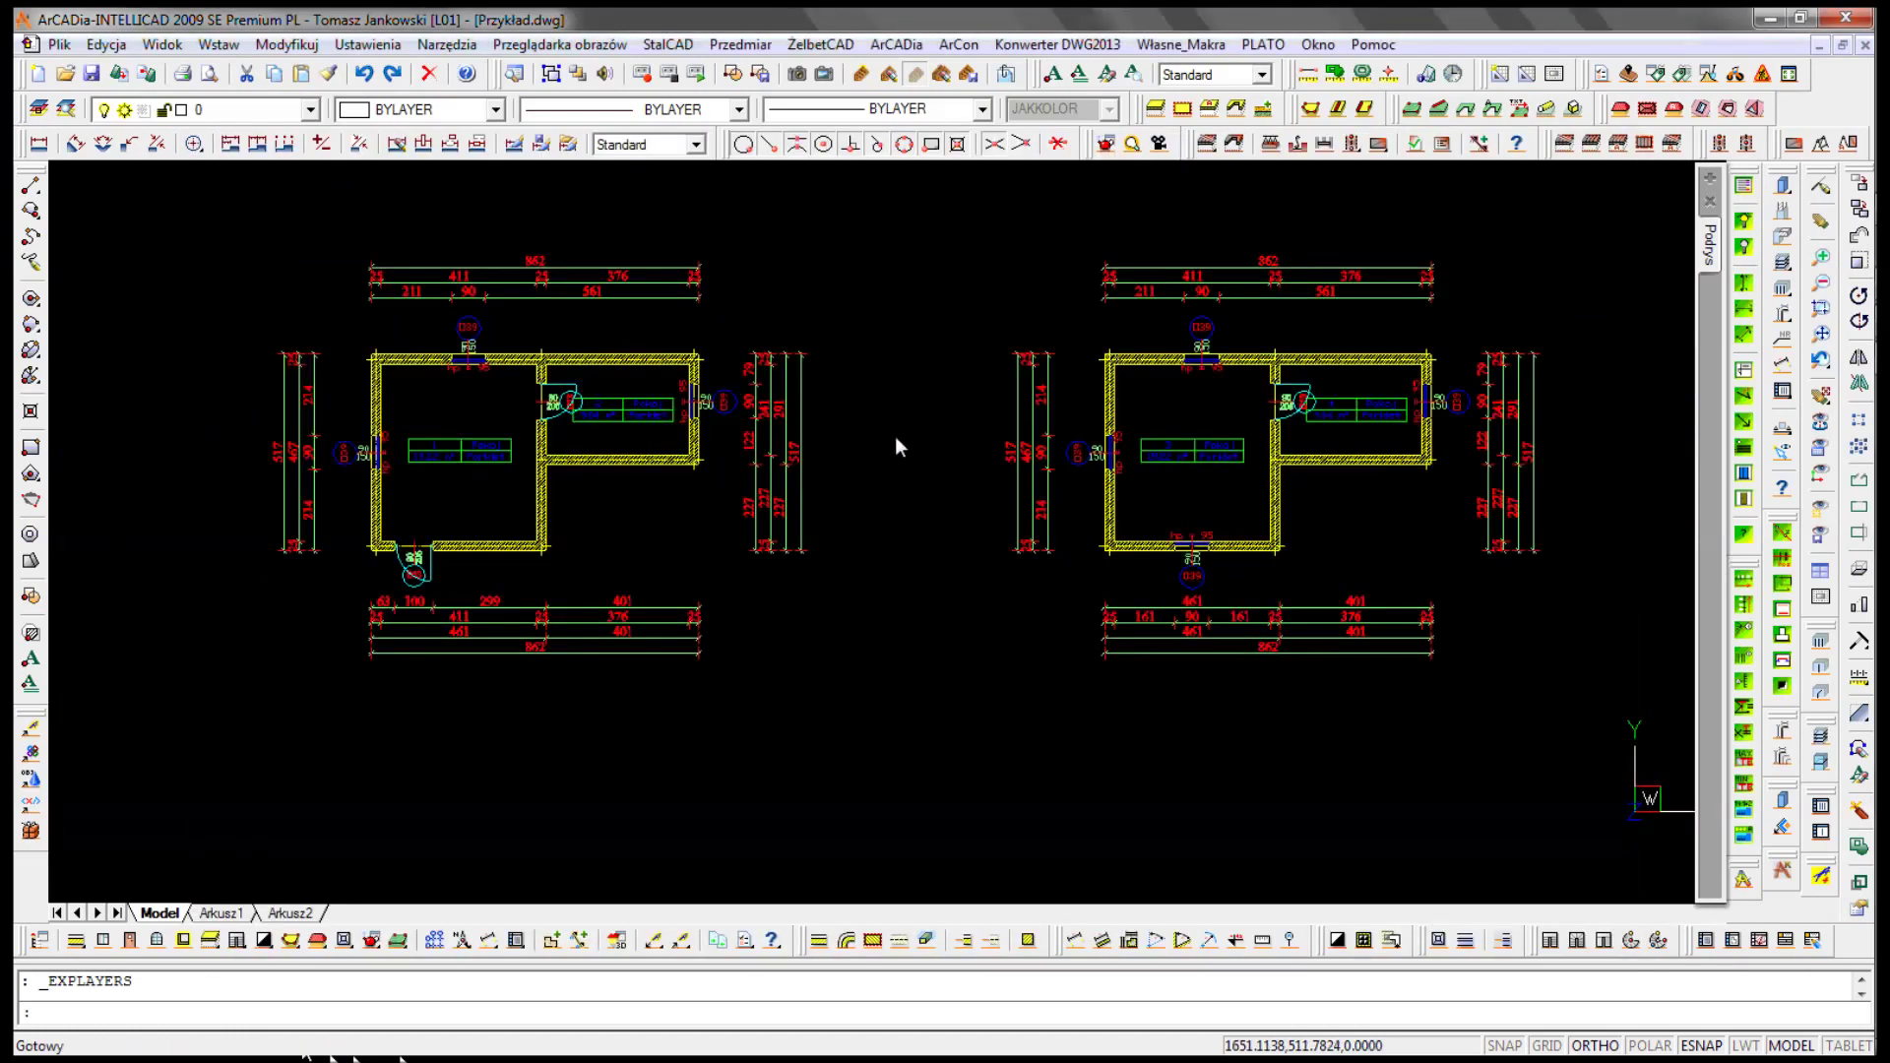